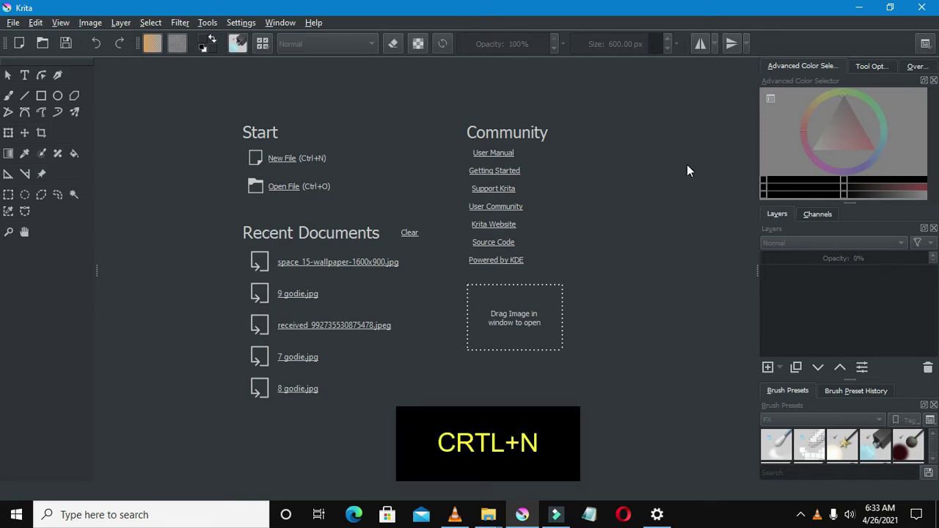
# Create a new custom document of 1366 by 768 pixels at 300 ppi in 8-bit RGB/Alpha
pyautogui.click(285, 162)
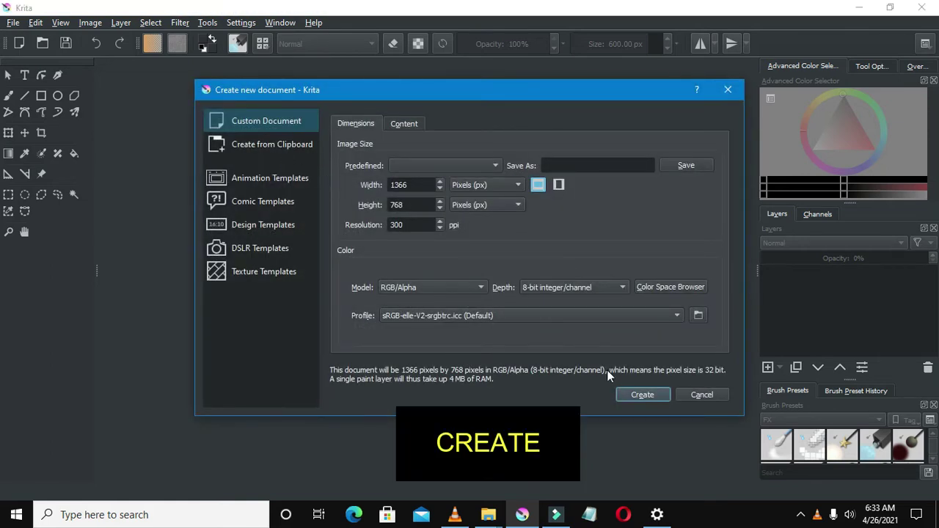
pyautogui.click(636, 396)
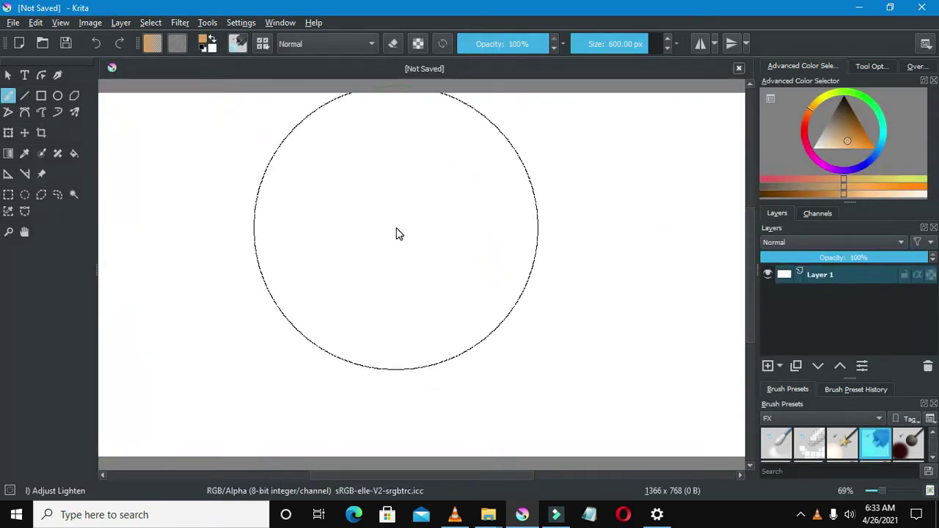
pyautogui.scroll(-4, 396, 234)
pyautogui.scroll(4, 396, 233)
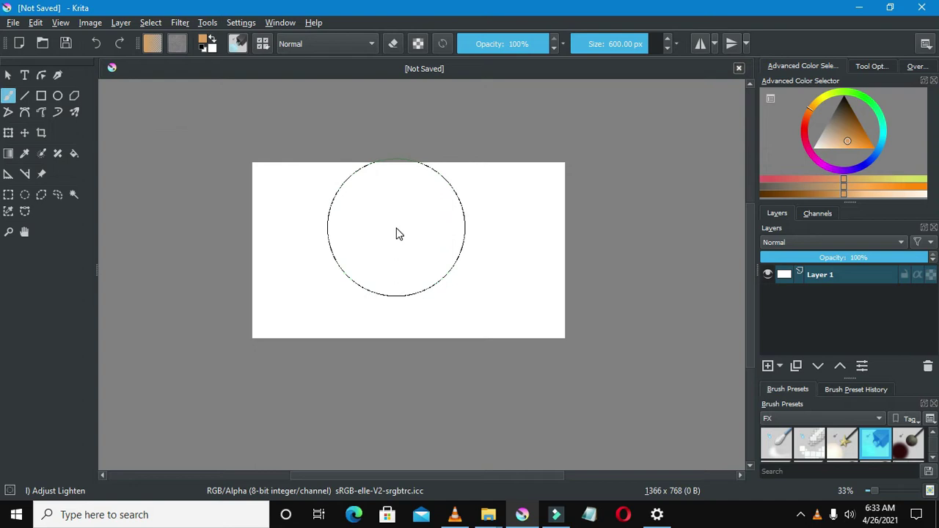
pyautogui.scroll(1, 396, 234)
pyautogui.moveTo(396, 234); pyautogui.dragTo(600, 330)
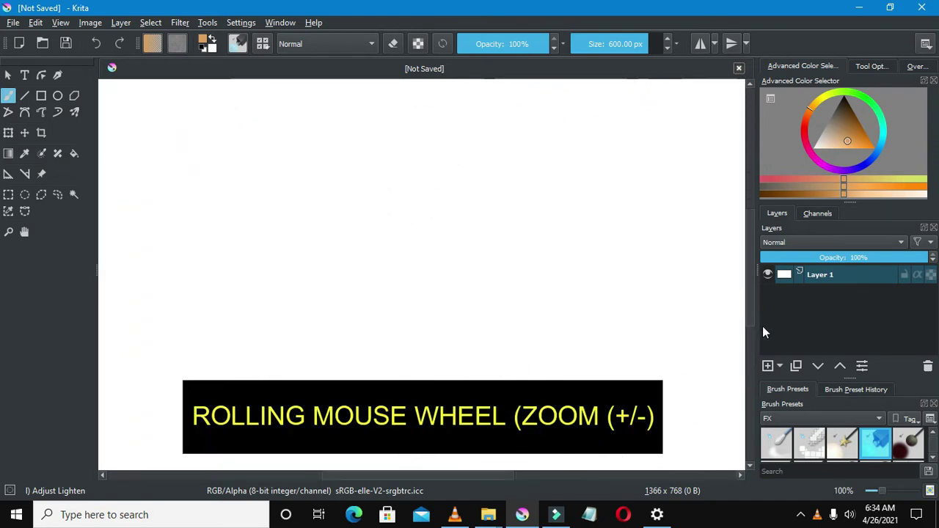
# Filter the brush presets by the Ink tag and choose the Ink-2 Fineliner brush
pyautogui.click(813, 419)
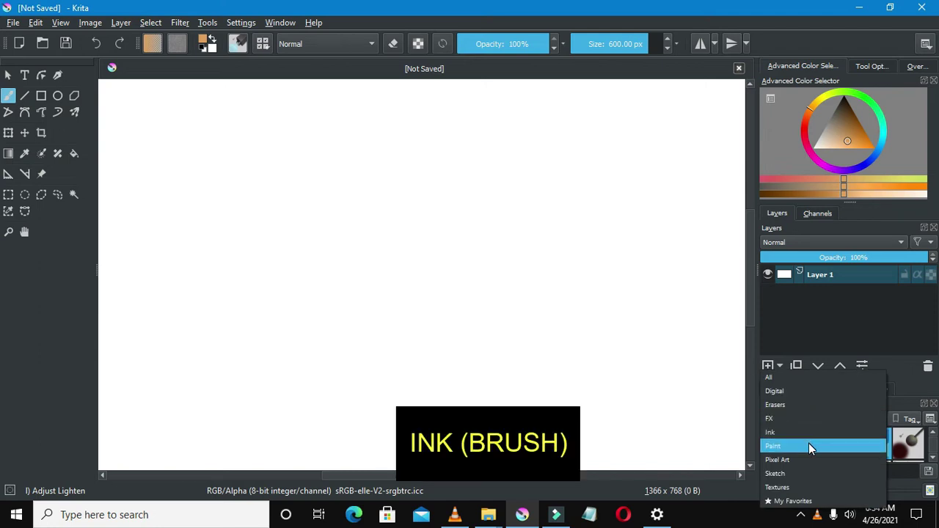
pyautogui.click(792, 433)
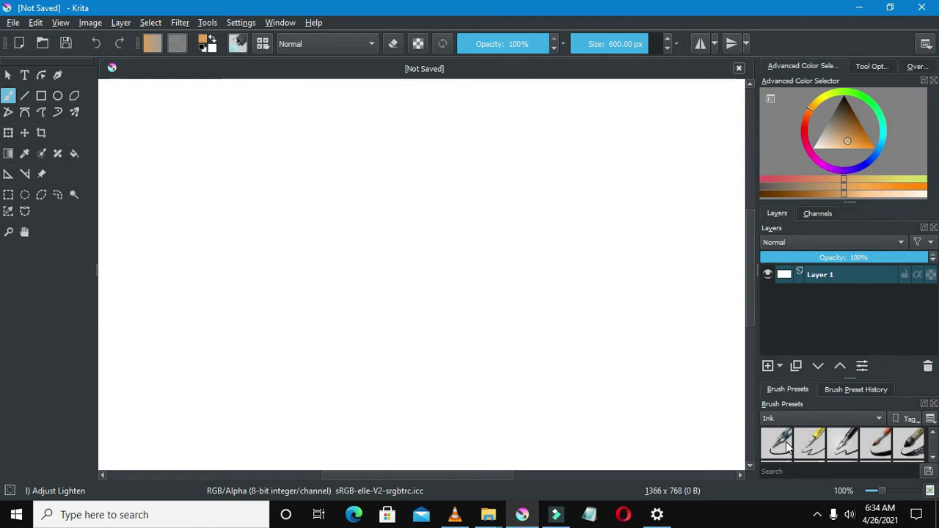
pyautogui.moveTo(787, 446)
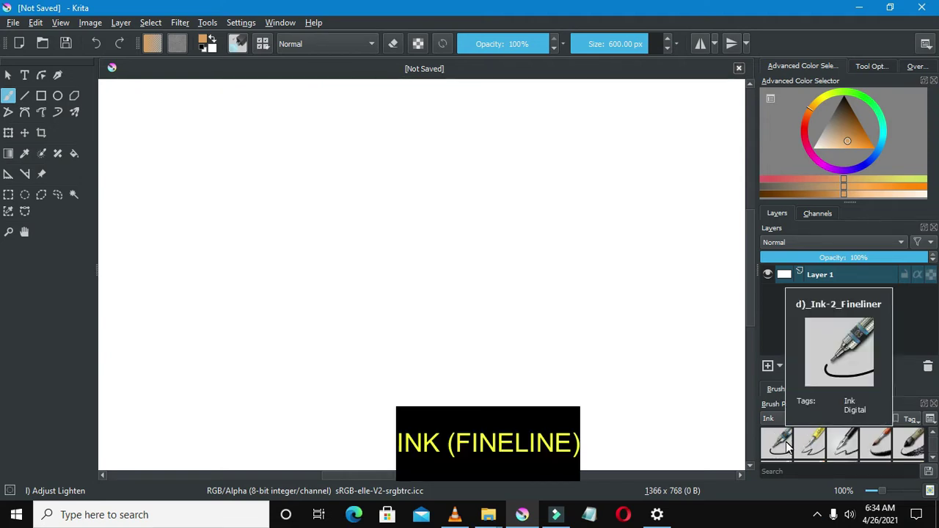
pyautogui.click(787, 446)
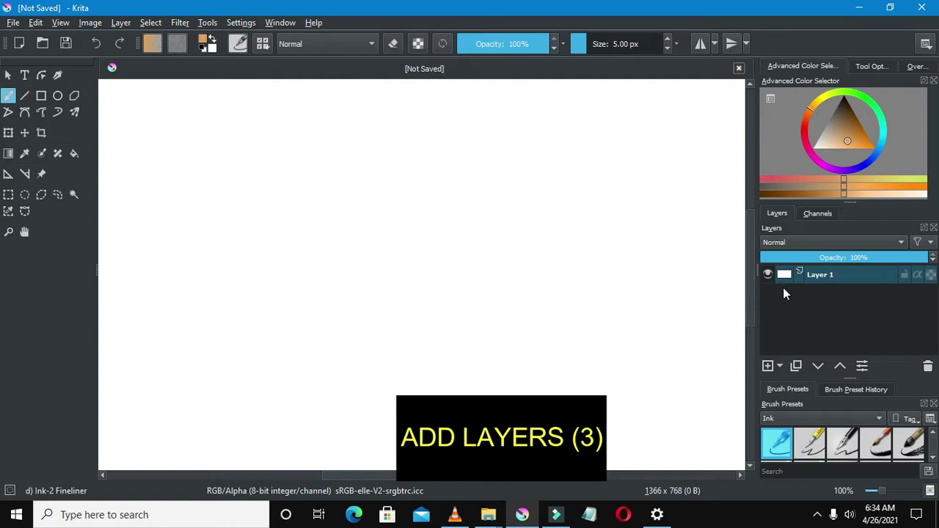
# Add two paint layers above Layer 1 and flood-fill Layer 2 with bright red
pyautogui.click(768, 367)
pyautogui.click(769, 366)
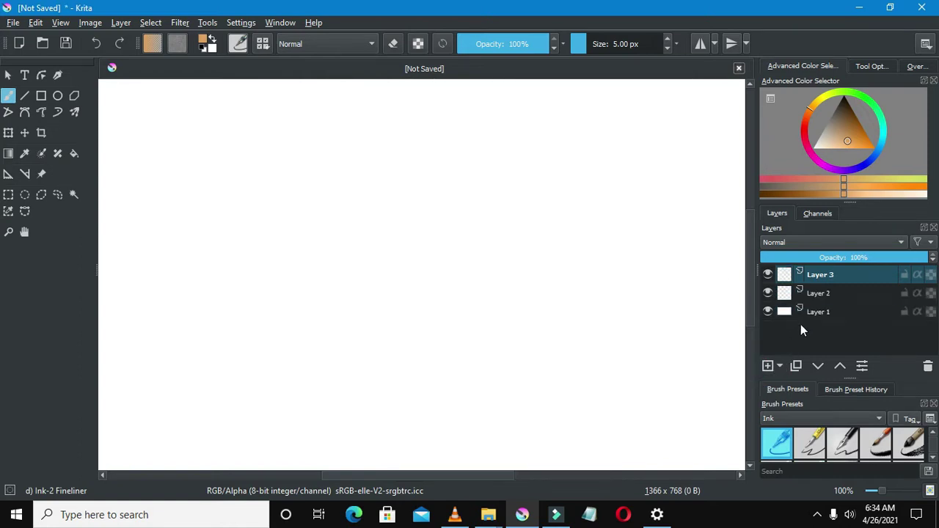
pyautogui.click(817, 299)
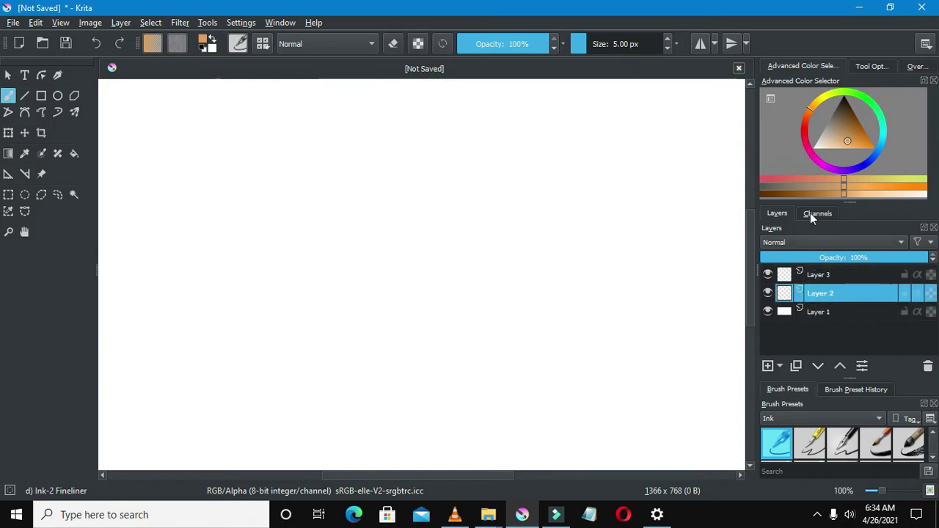
pyautogui.click(806, 135)
pyautogui.moveTo(837, 141); pyautogui.dragTo(883, 151)
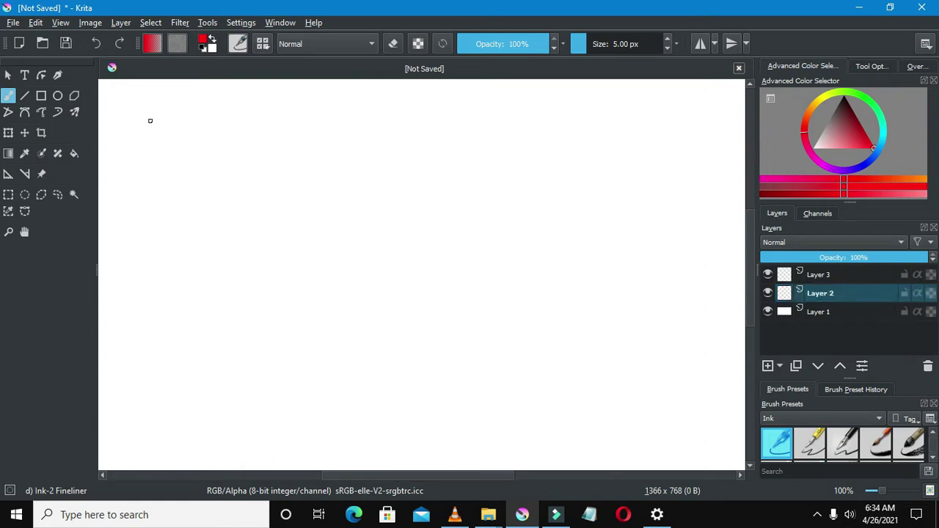
pyautogui.click(74, 157)
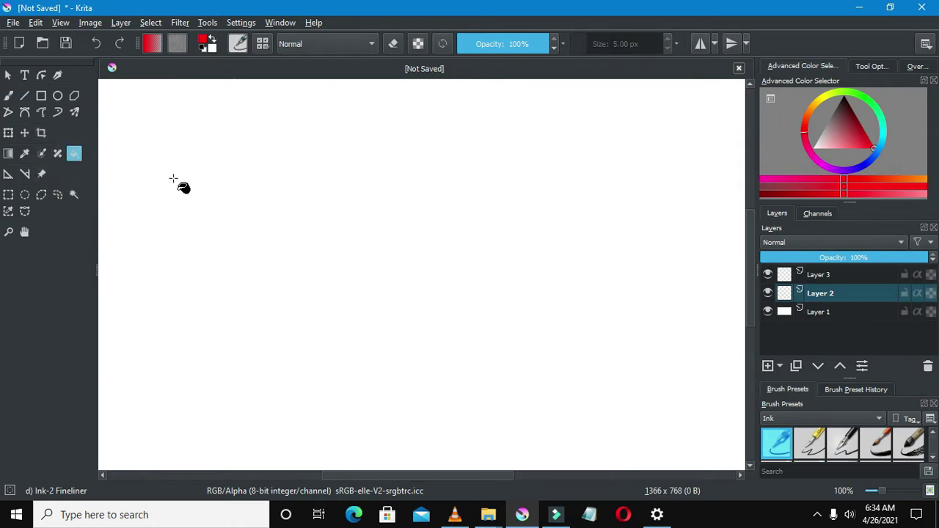
pyautogui.click(335, 243)
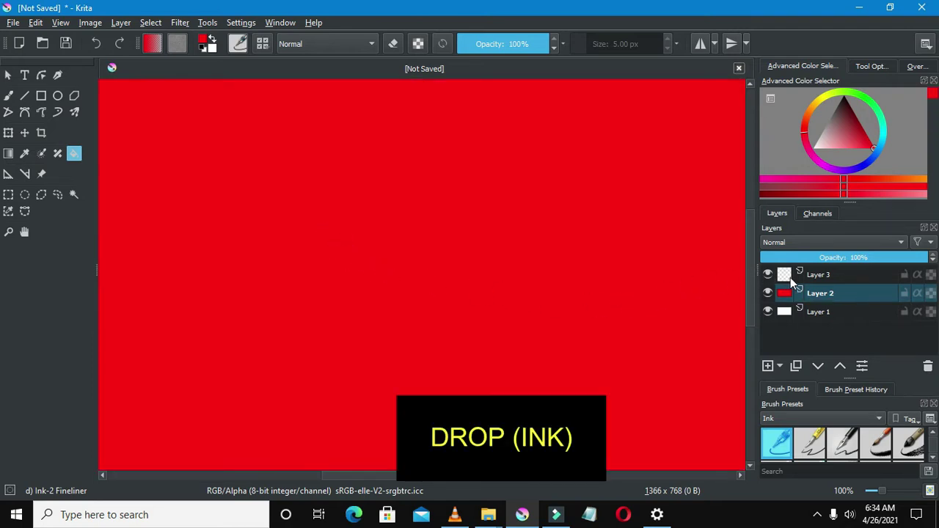
# Flood-fill Layer 3 with black, keeping it at the top of the layer stack
pyautogui.click(820, 283)
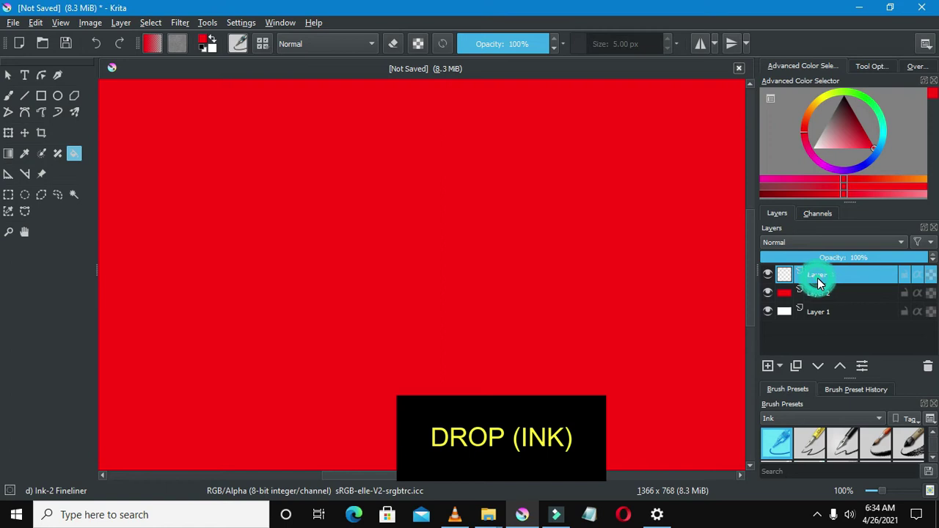
pyautogui.moveTo(819, 283); pyautogui.dragTo(816, 315)
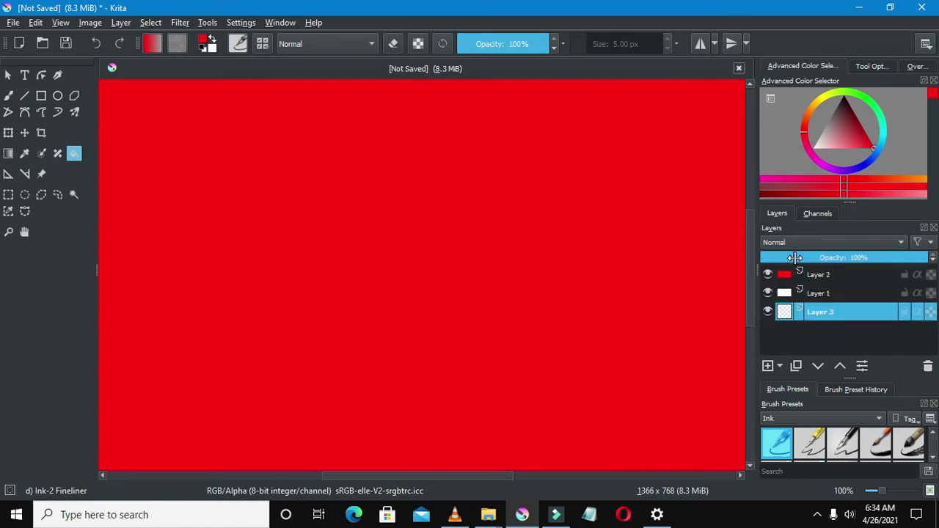
pyautogui.moveTo(816, 309); pyautogui.dragTo(829, 268)
pyautogui.moveTo(836, 138); pyautogui.dragTo(803, 162)
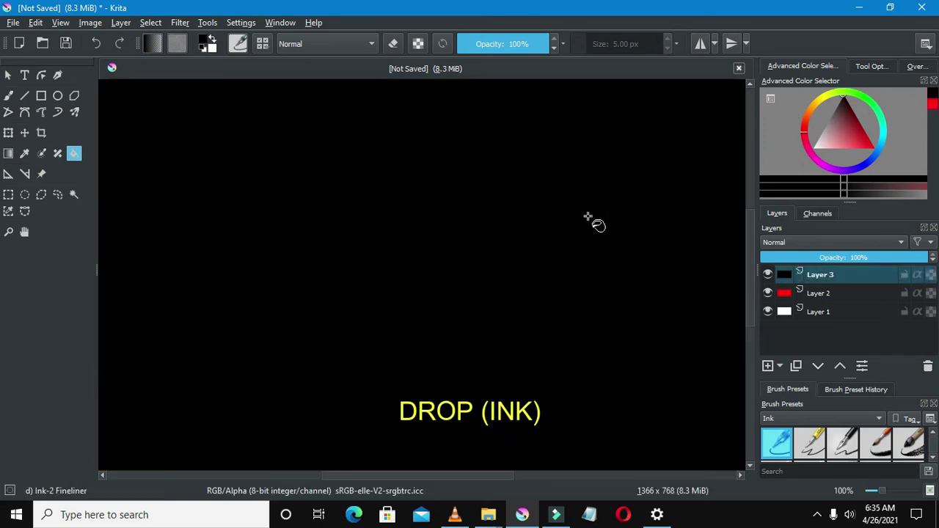
pyautogui.click(591, 217)
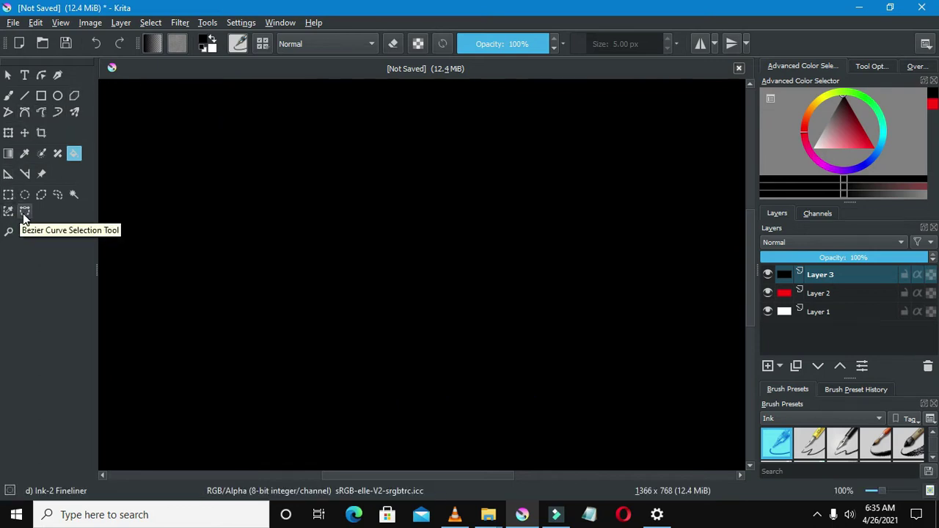
# Begin a Bezier curve selection on Layer 3 with a shallow, downward-bowed curve across the middle of the canvas
pyautogui.click(24, 213)
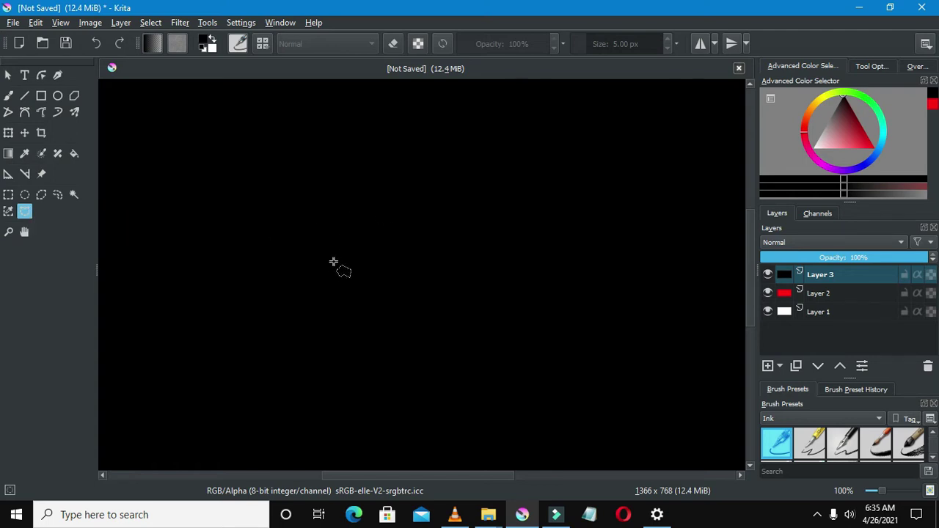
pyautogui.scroll(-3, 325, 273)
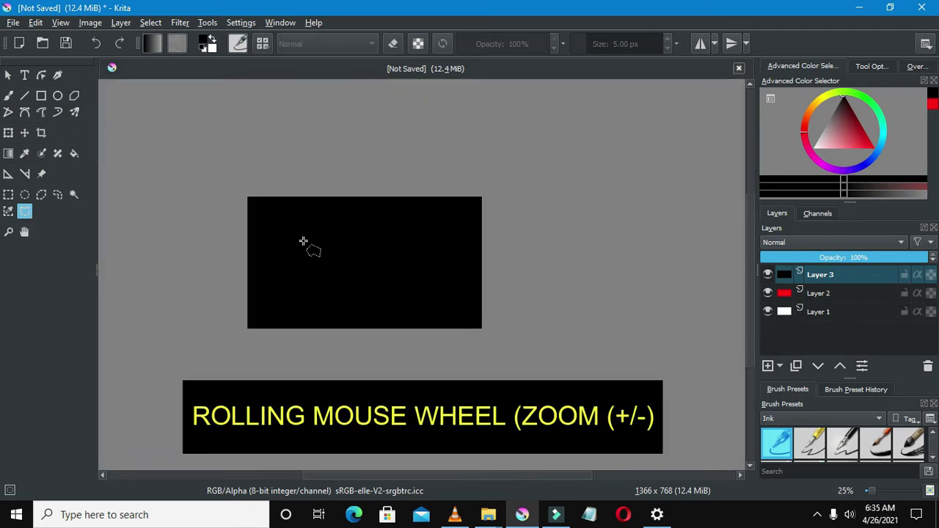
pyautogui.scroll(5, 300, 234)
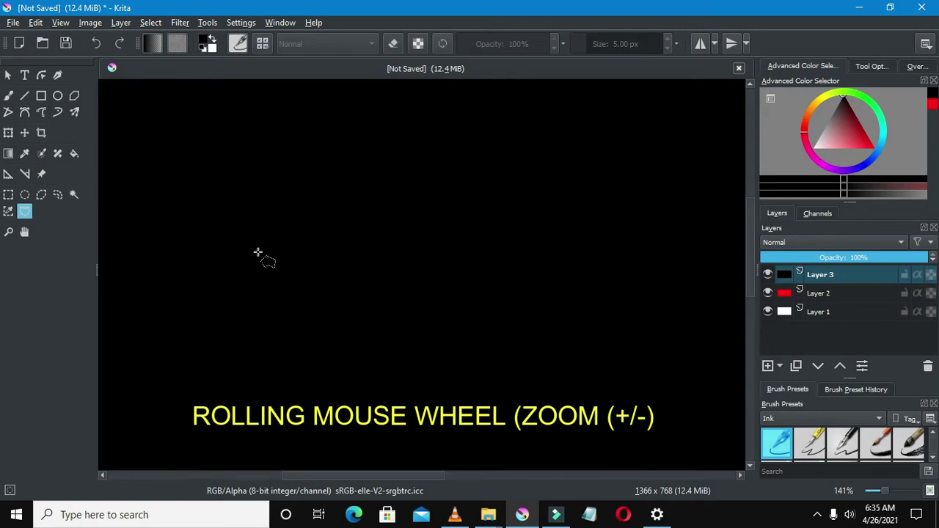
pyautogui.click(258, 252)
pyautogui.click(376, 262)
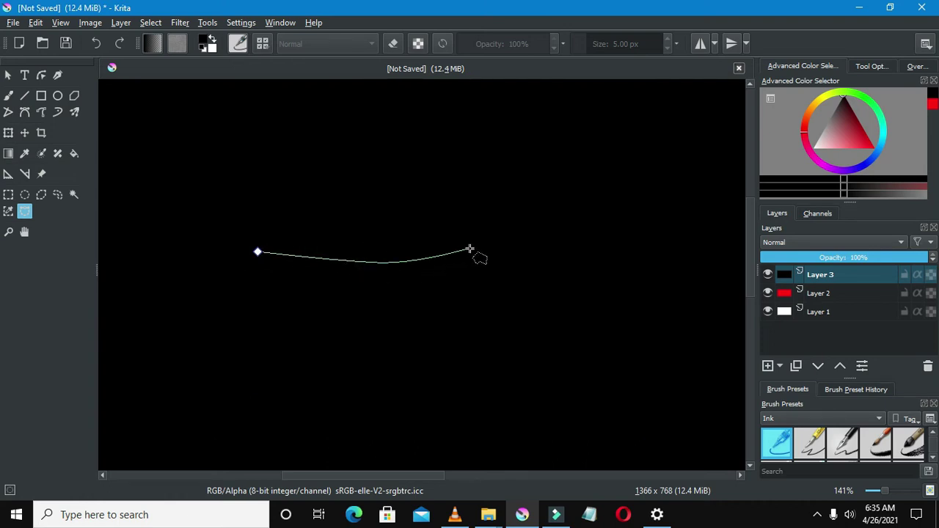
pyautogui.moveTo(532, 244); pyautogui.dragTo(550, 225)
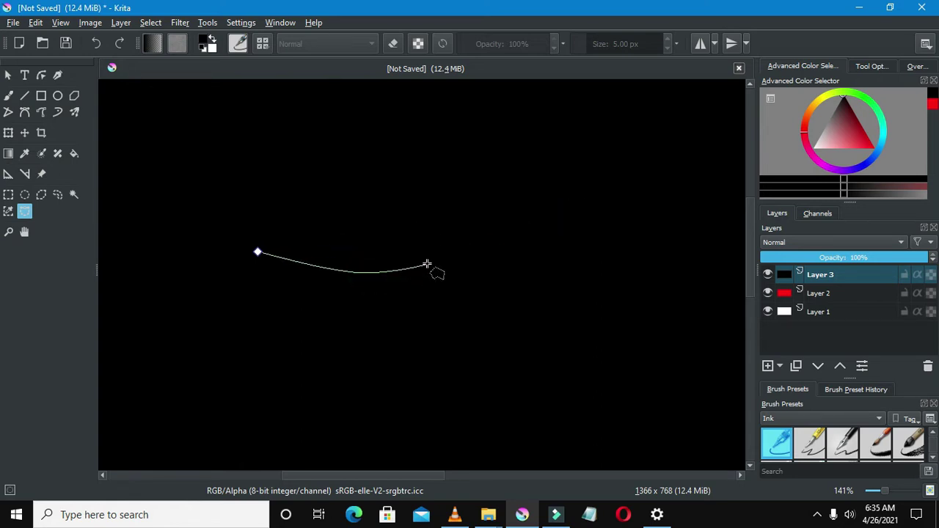
pyautogui.click(394, 281)
pyautogui.moveTo(415, 281); pyautogui.dragTo(513, 255)
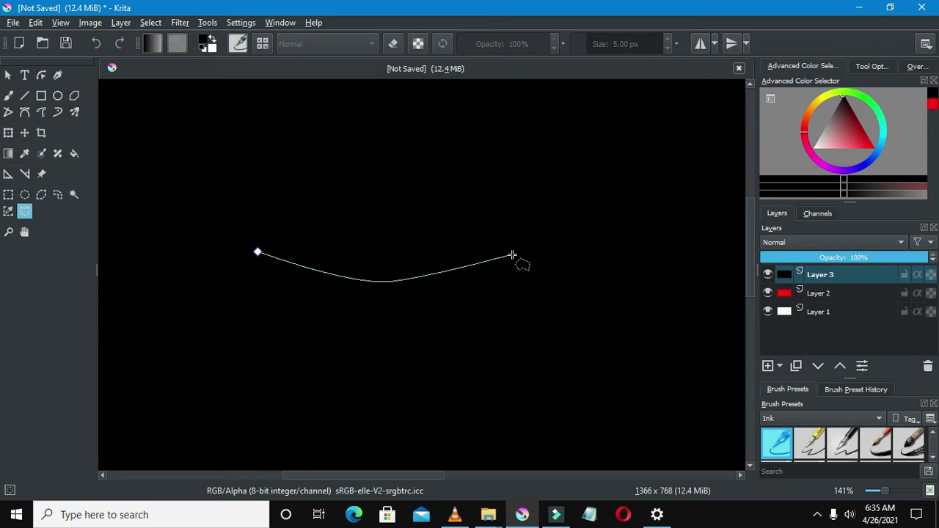
pyautogui.click(513, 255)
# Extend the selection outline from the curve's right end up a steep rise and over a rounded arch
pyautogui.scroll(1, 534, 223)
pyautogui.scroll(1, 535, 223)
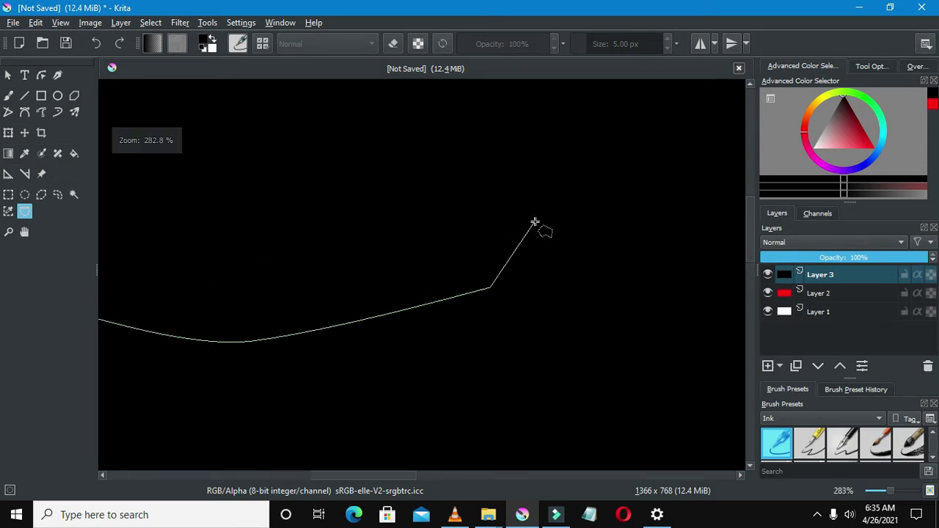
pyautogui.moveTo(534, 222); pyautogui.dragTo(579, 213)
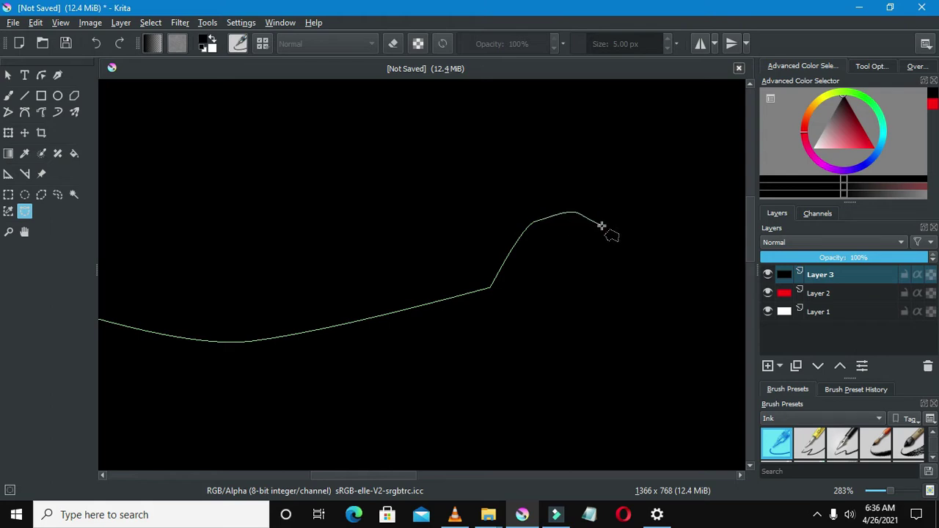
pyautogui.scroll(3, 587, 223)
# Outline the pointed tip's underside with a small downward spike, ending just inside the arch's upper edge
pyautogui.click(580, 218)
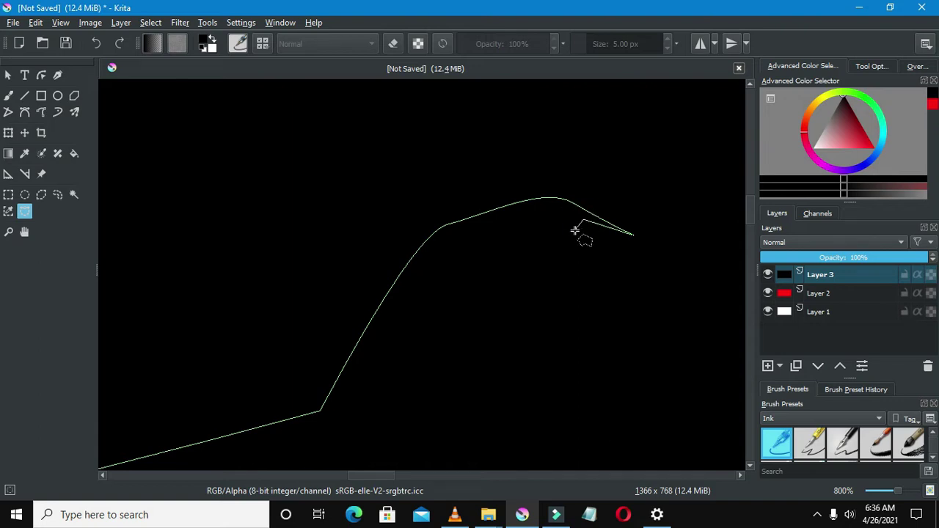
pyautogui.click(569, 242)
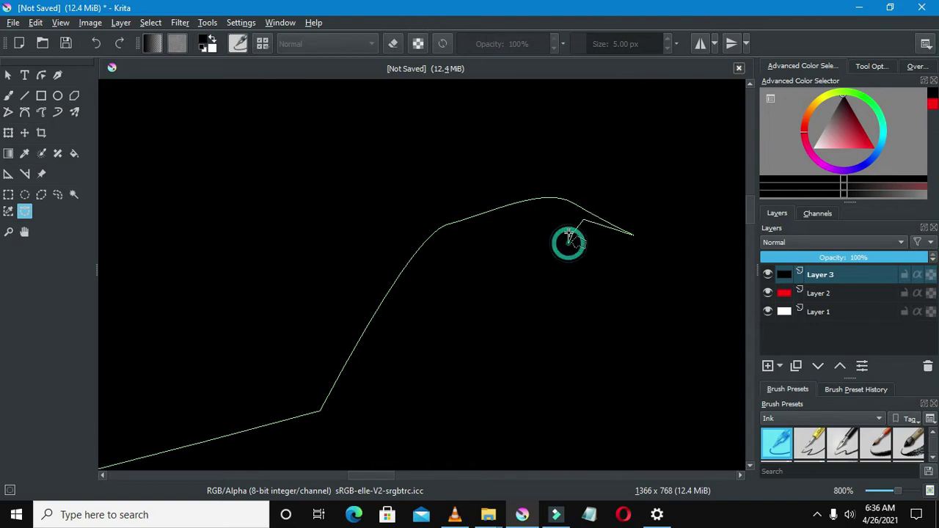
pyautogui.click(573, 220)
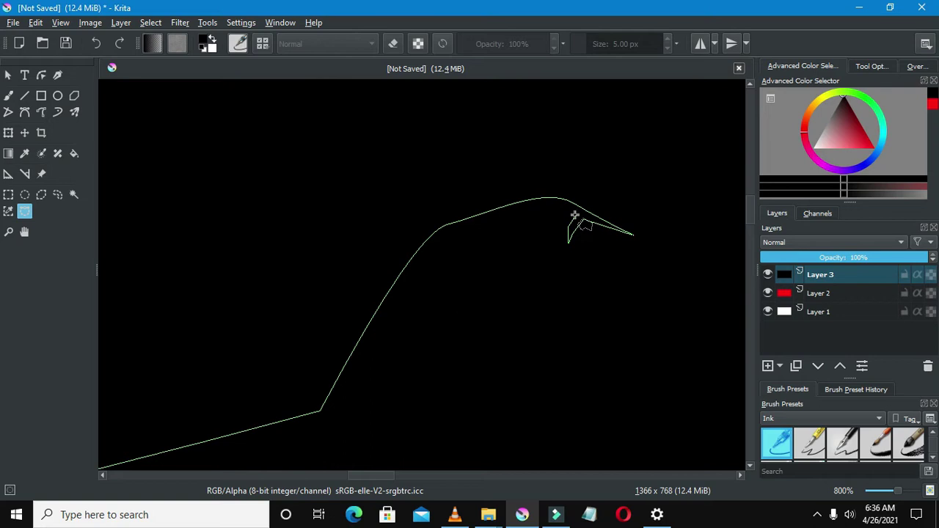
pyautogui.moveTo(569, 227); pyautogui.dragTo(574, 218)
pyautogui.click(568, 212)
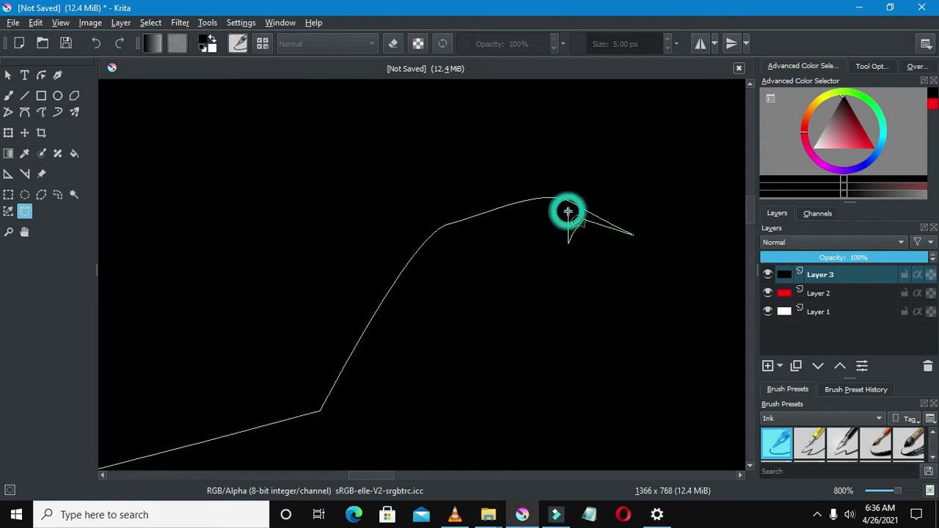
# Trace the outline's inner edge back along the arch and down the steep rise to just below the lower corner
pyautogui.click(455, 242)
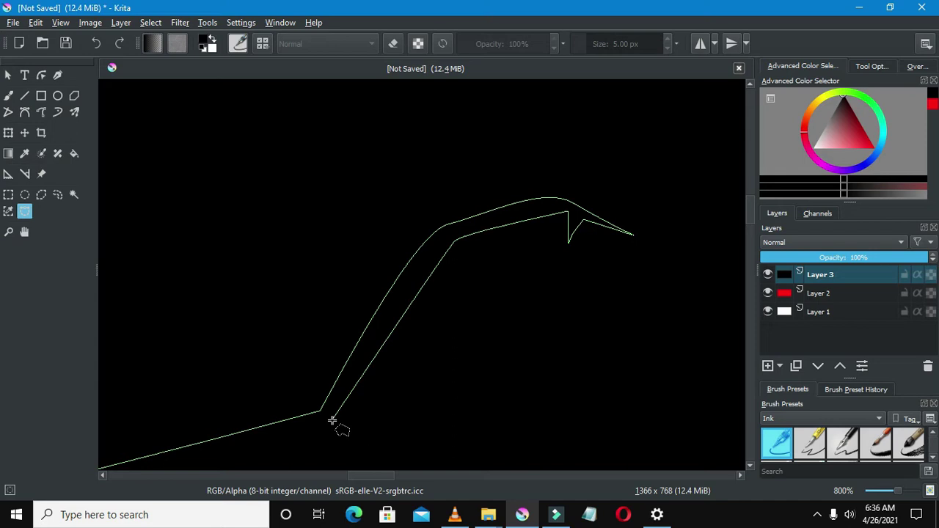
pyautogui.click(451, 230)
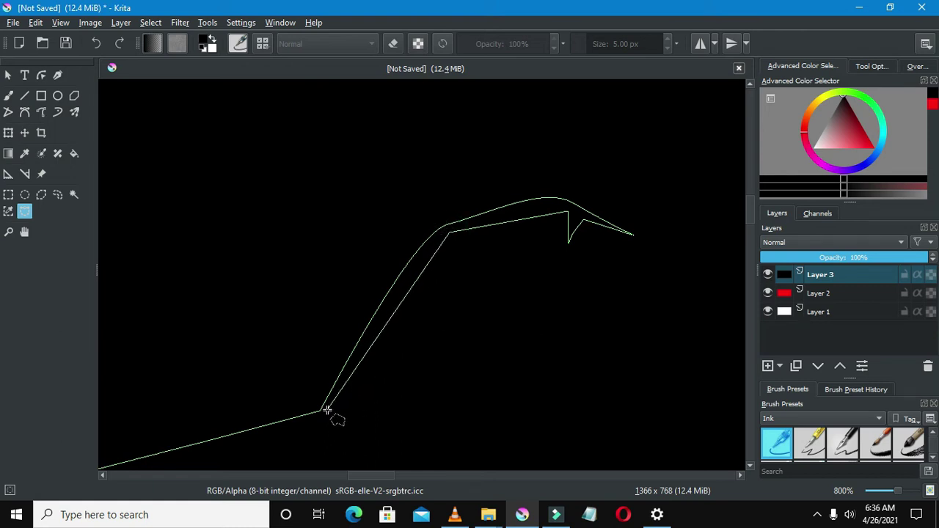
pyautogui.click(450, 235)
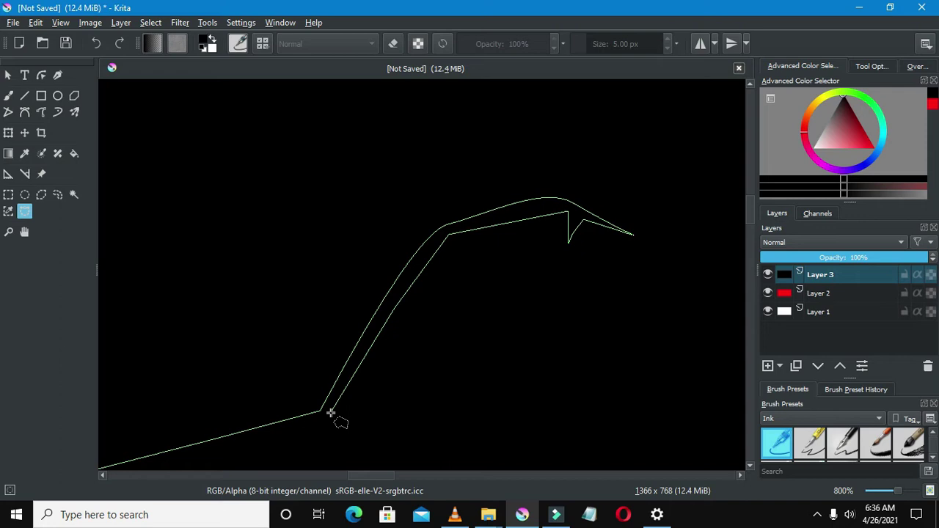
pyautogui.click(331, 414)
pyautogui.click(321, 425)
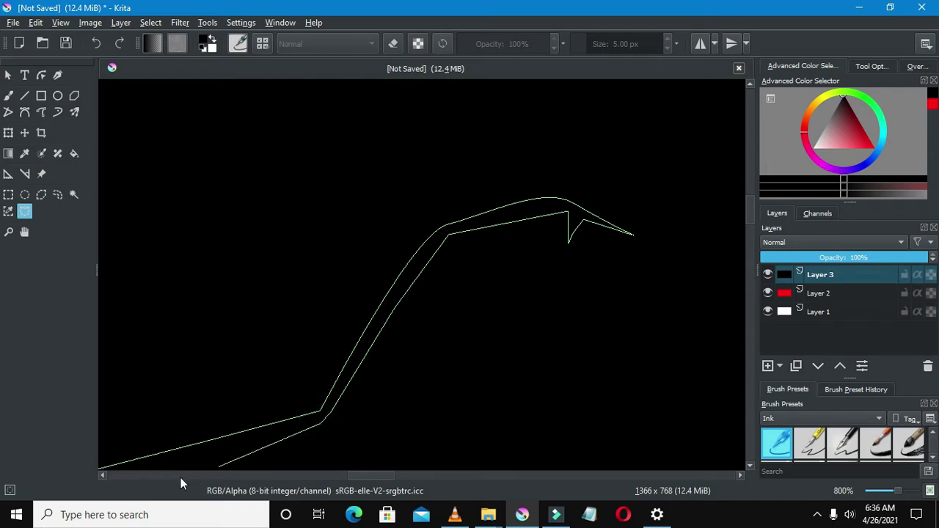
# Carry the outline back just beneath the long bowed curve and close the selection at its starting point
pyautogui.scroll(-2, 172, 462)
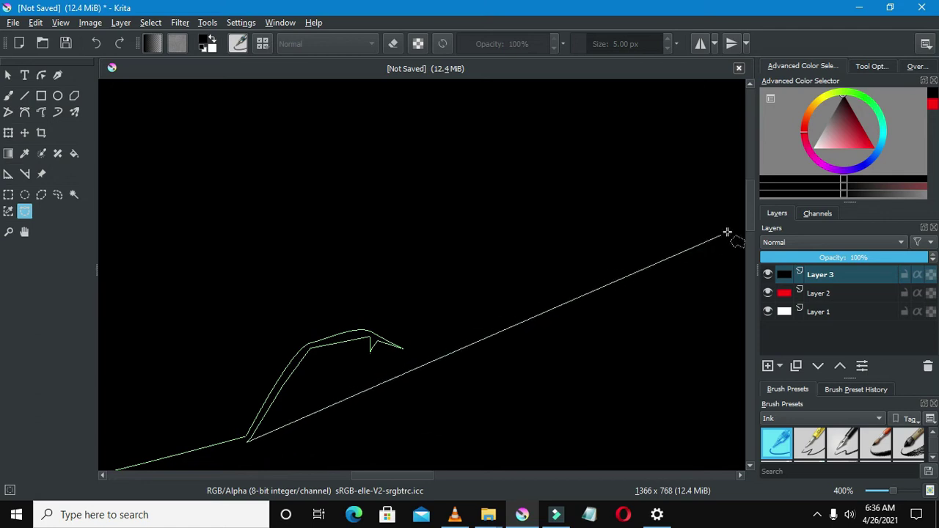
pyautogui.scroll(-3, 750, 231)
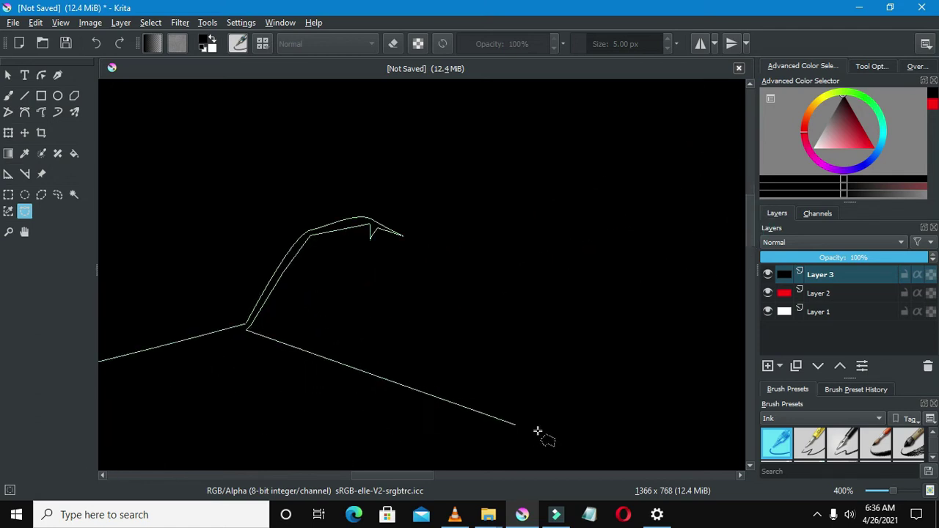
pyautogui.hscroll(-4, 424, 472)
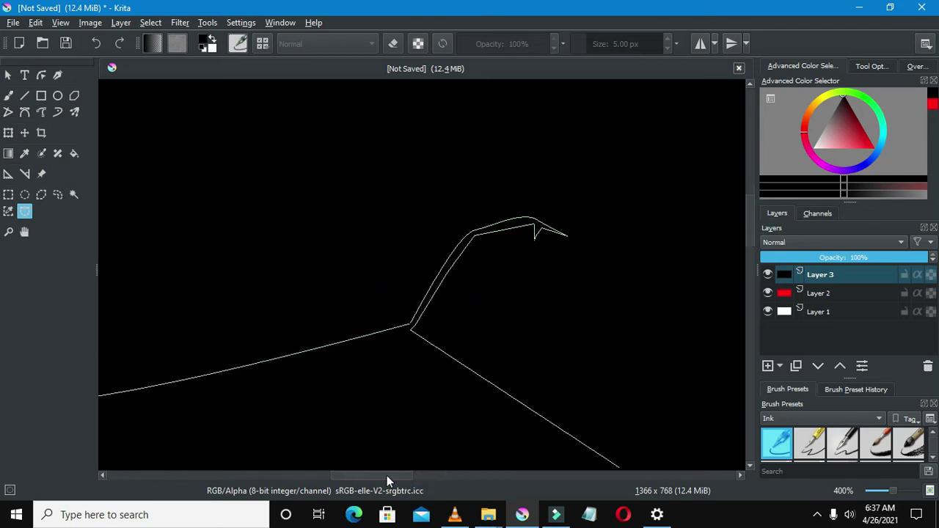
pyautogui.scroll(-2, 213, 437)
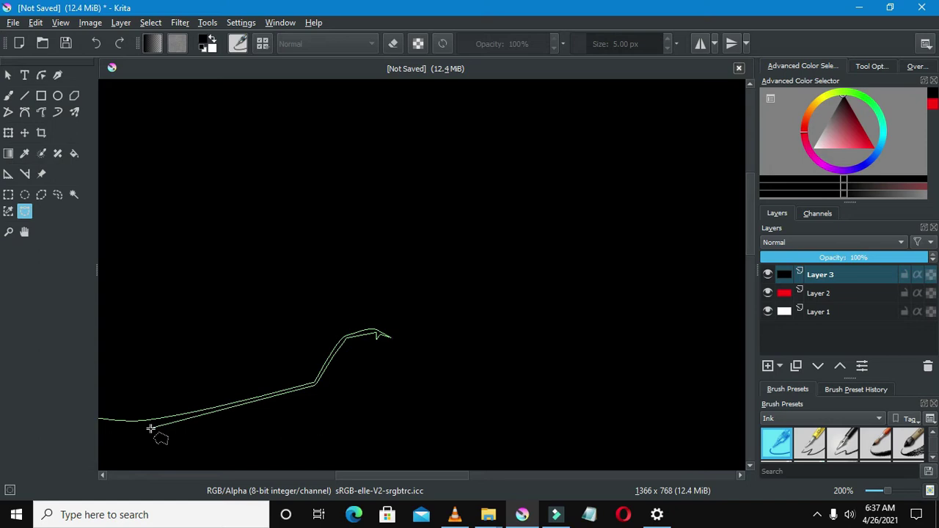
pyautogui.click(144, 428)
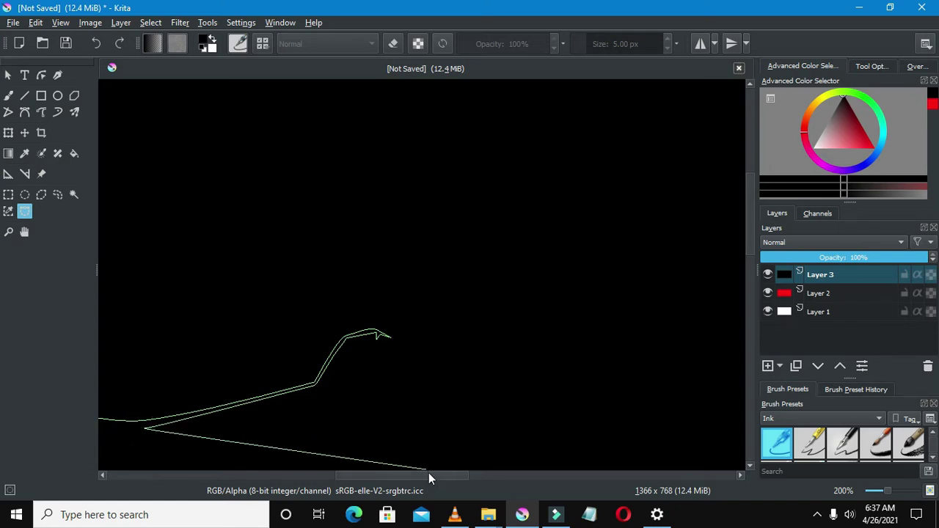
pyautogui.moveTo(426, 481); pyautogui.dragTo(378, 475)
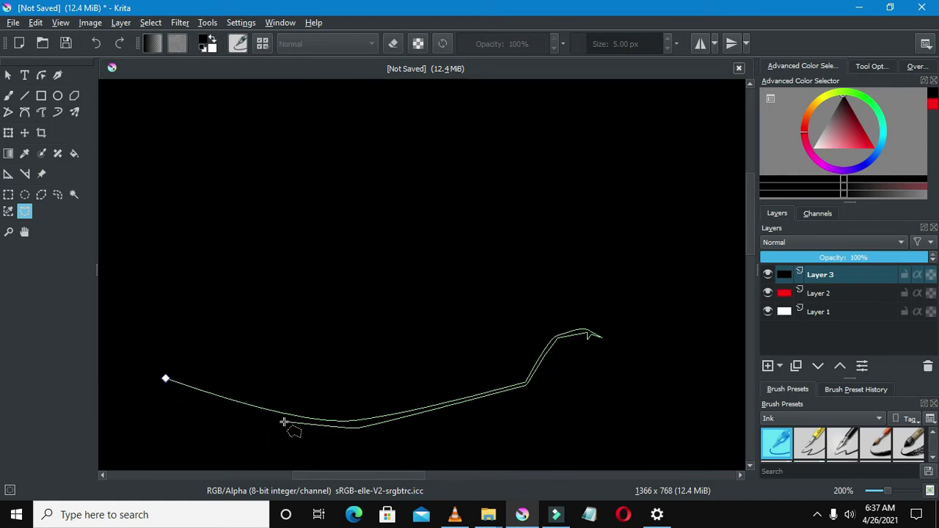
pyautogui.scroll(1, 283, 422)
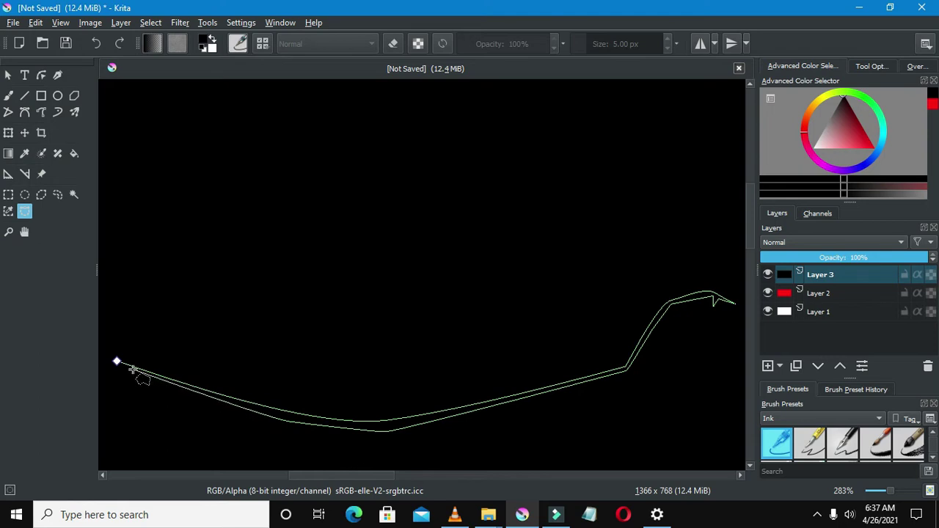
pyautogui.click(115, 361)
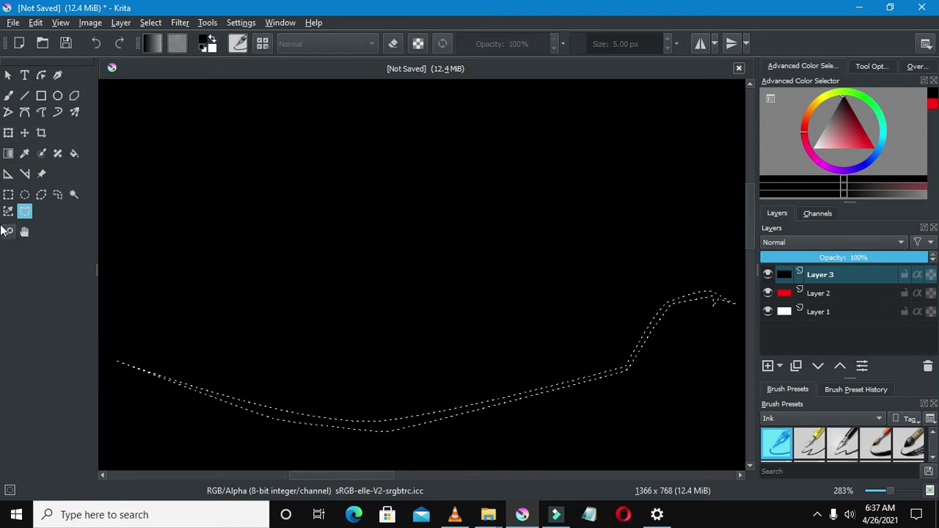
# Cut the selected curved strip from Layer 3 to a new layer and delete that pasted layer
pyautogui.click(8, 195)
pyautogui.rightClick(275, 302)
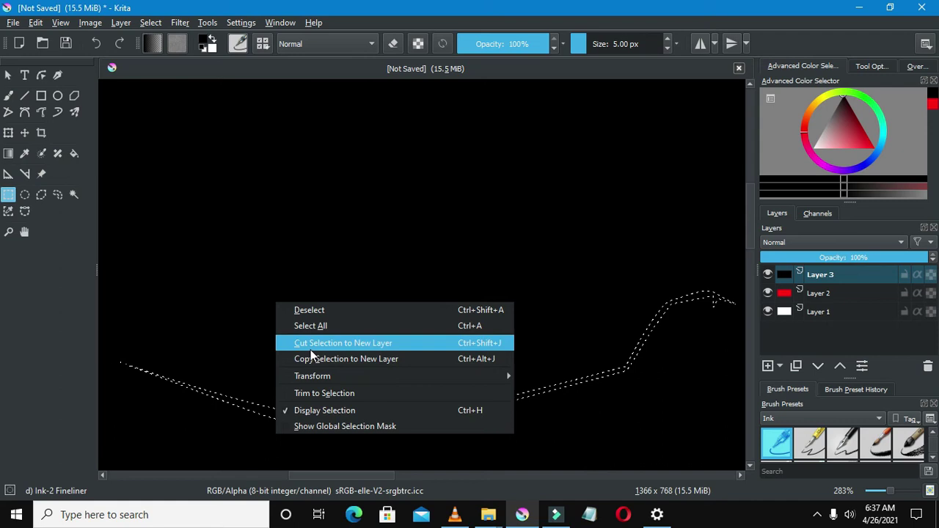
pyautogui.click(310, 348)
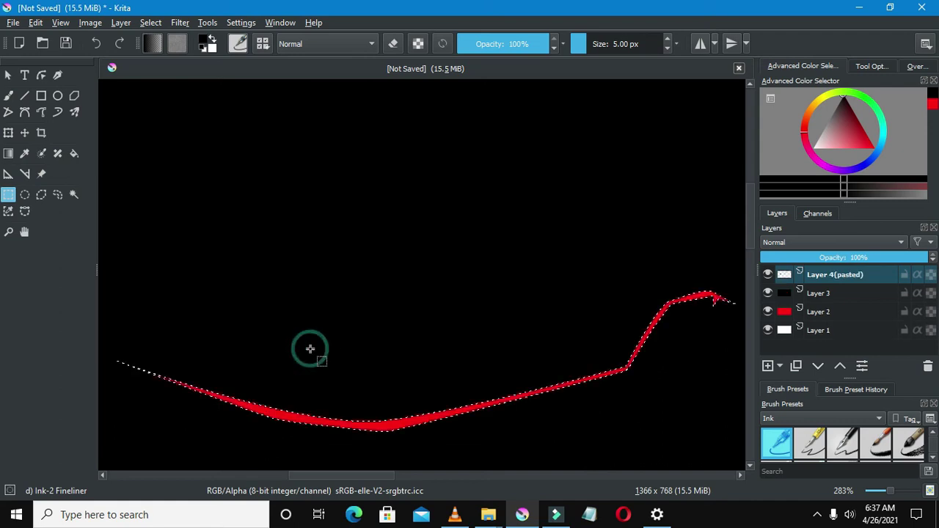
pyautogui.click(811, 295)
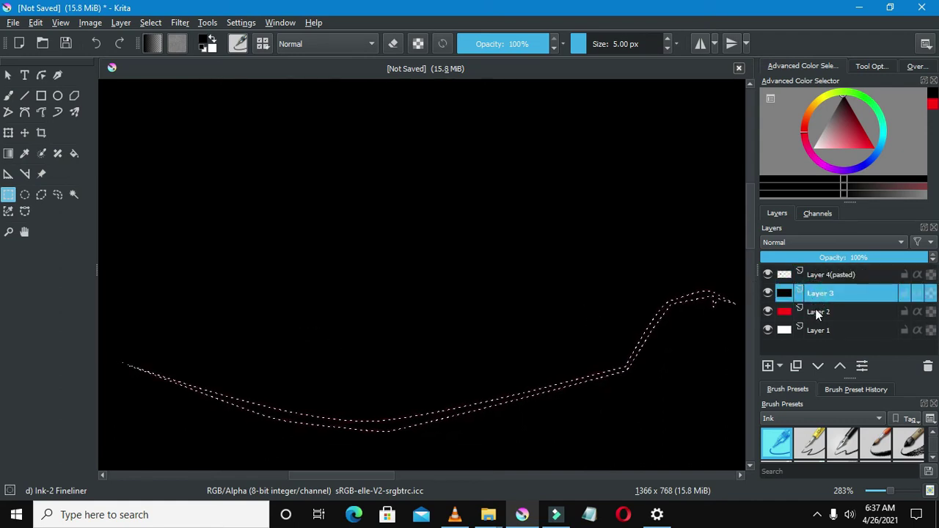
pyautogui.click(816, 311)
pyautogui.click(827, 273)
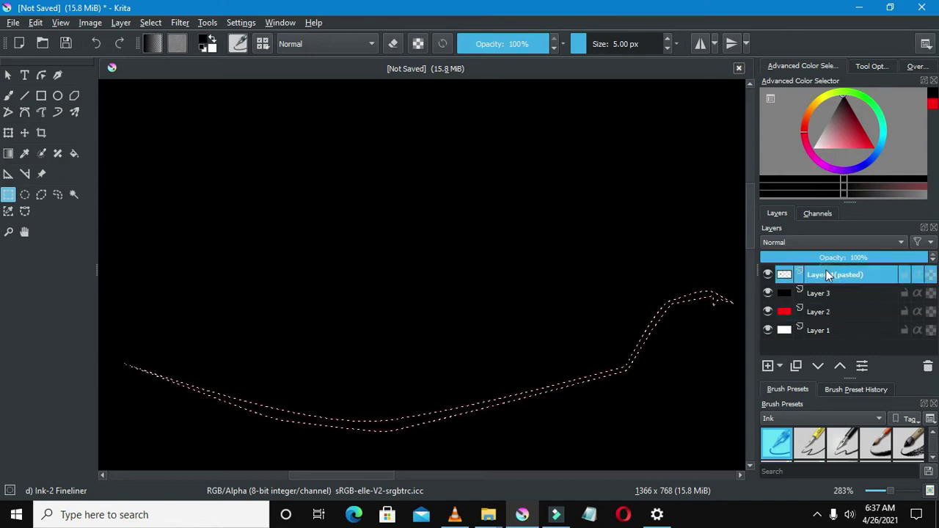
pyautogui.click(927, 366)
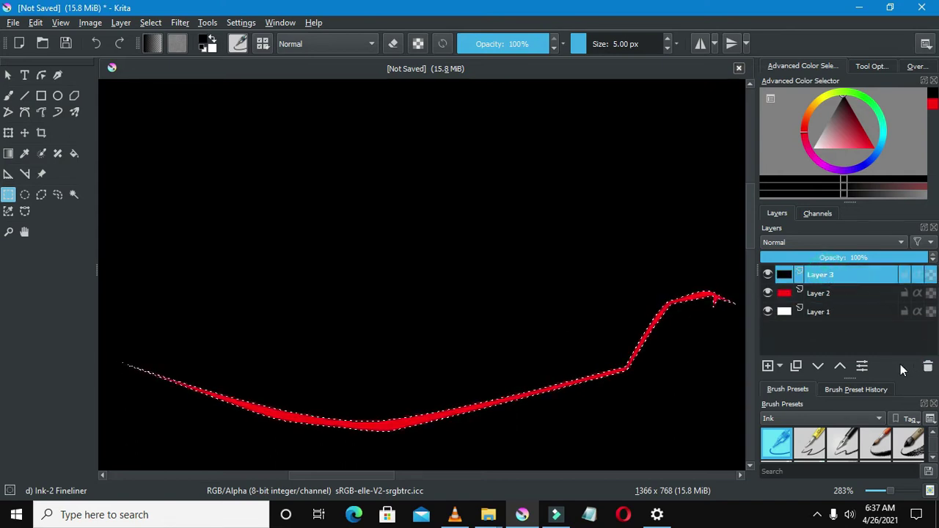
# Cut the same selected strip from Layer 2 to a new layer and delete that pasted layer
pyautogui.click(816, 294)
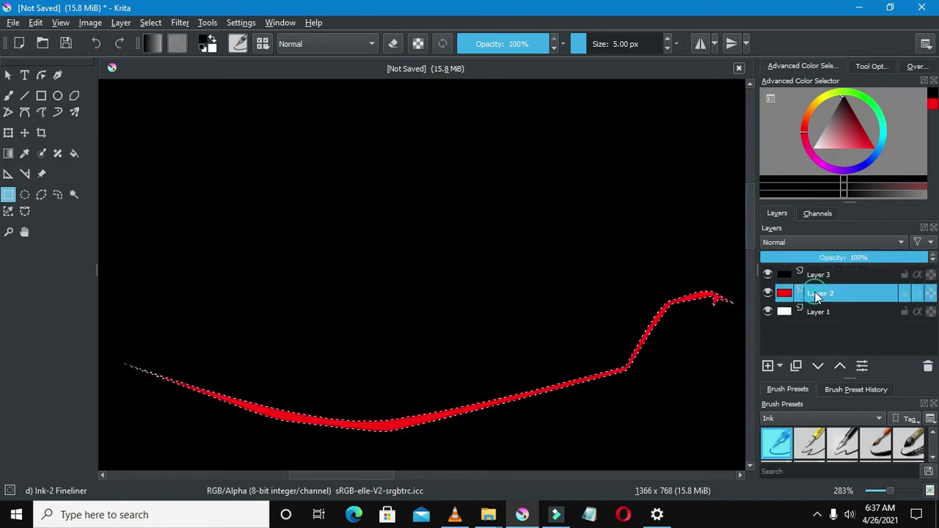
pyautogui.click(8, 195)
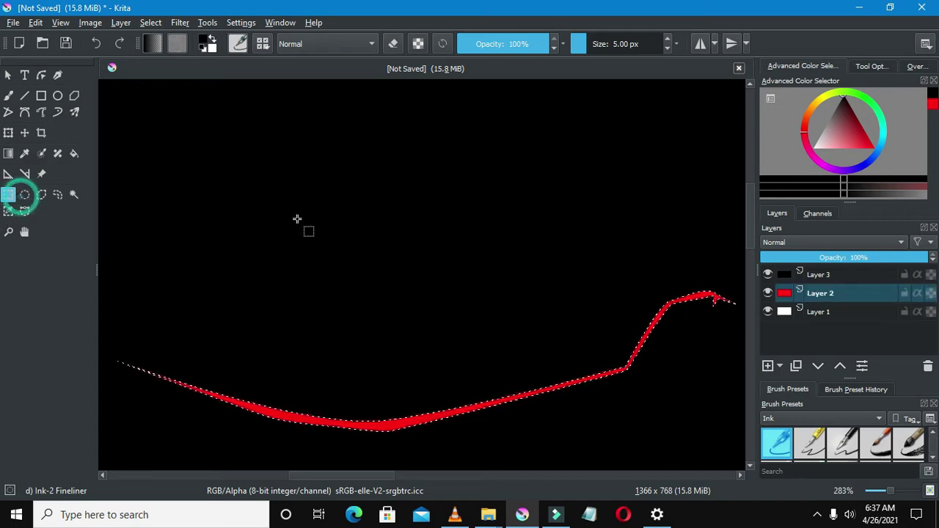
pyautogui.rightClick(298, 219)
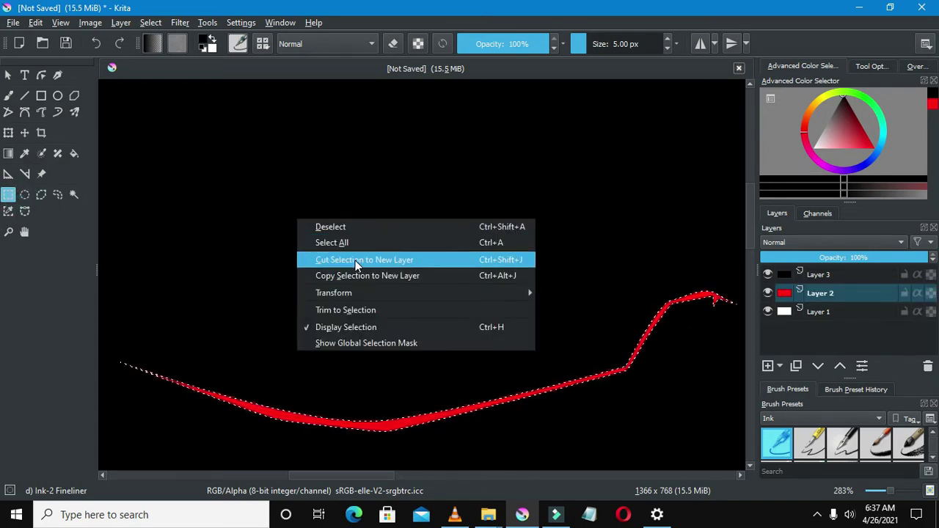
pyautogui.click(356, 261)
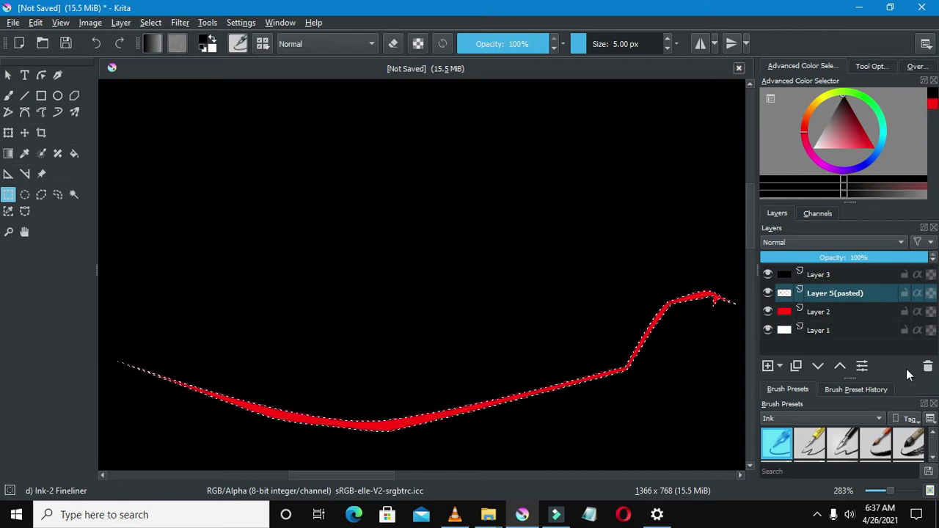
pyautogui.click(928, 367)
pyautogui.press('1')
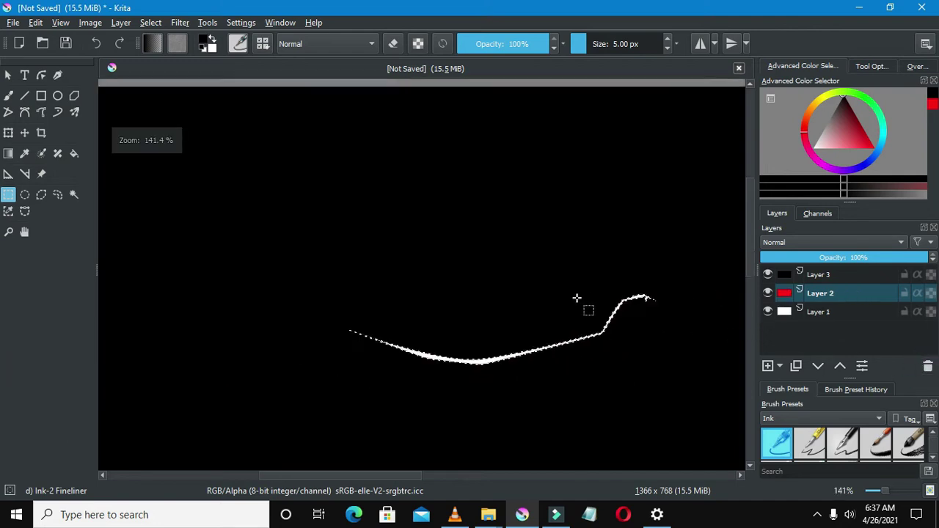
pyautogui.press('2')
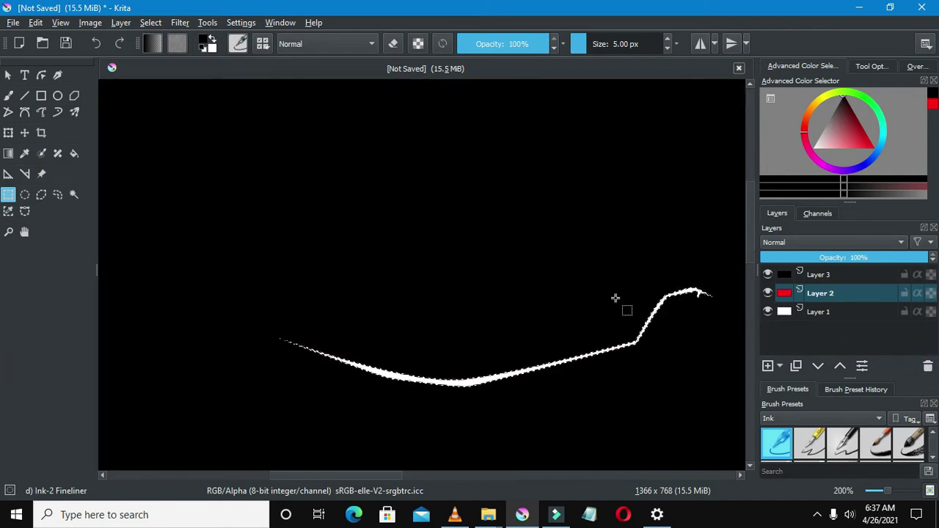
# Set up the freehand brush with white as the foreground colour and a size of 27.20 px
pyautogui.click(6, 98)
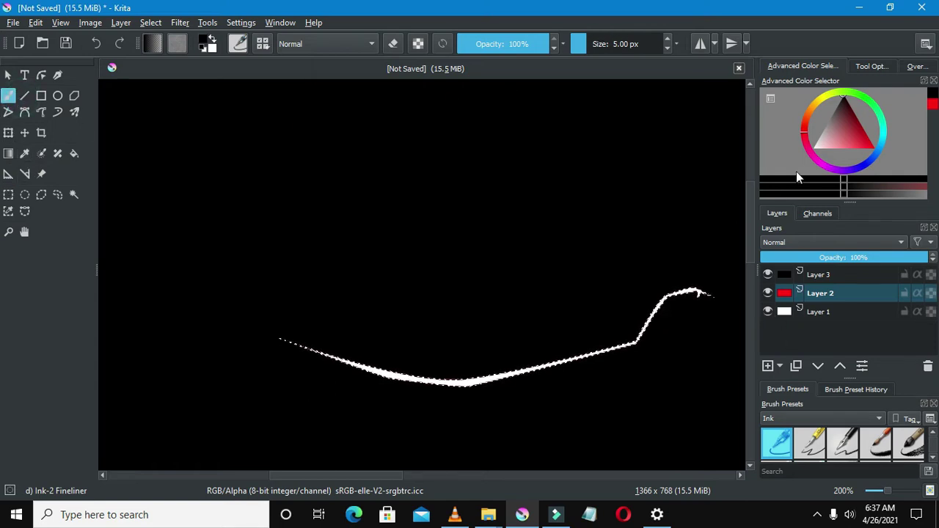
pyautogui.moveTo(825, 135); pyautogui.dragTo(800, 168)
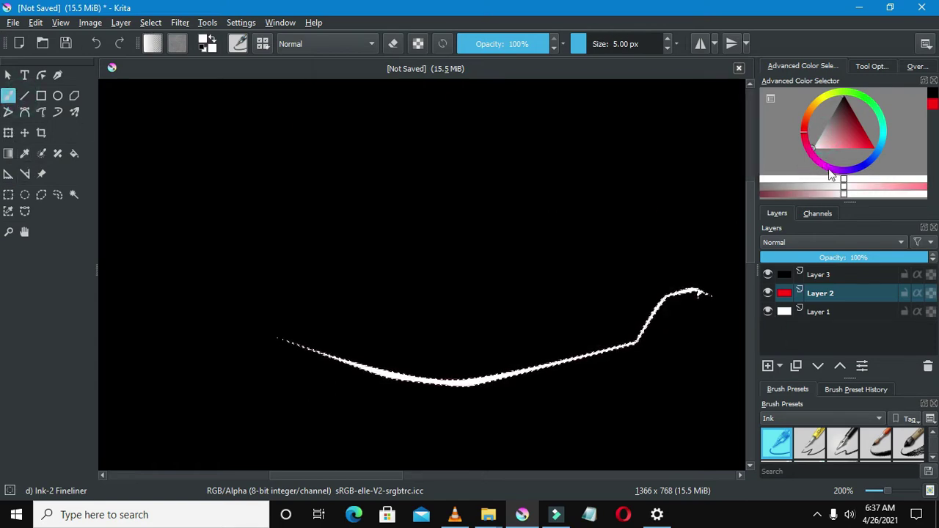
pyautogui.click(841, 140)
pyautogui.moveTo(841, 140); pyautogui.dragTo(773, 173)
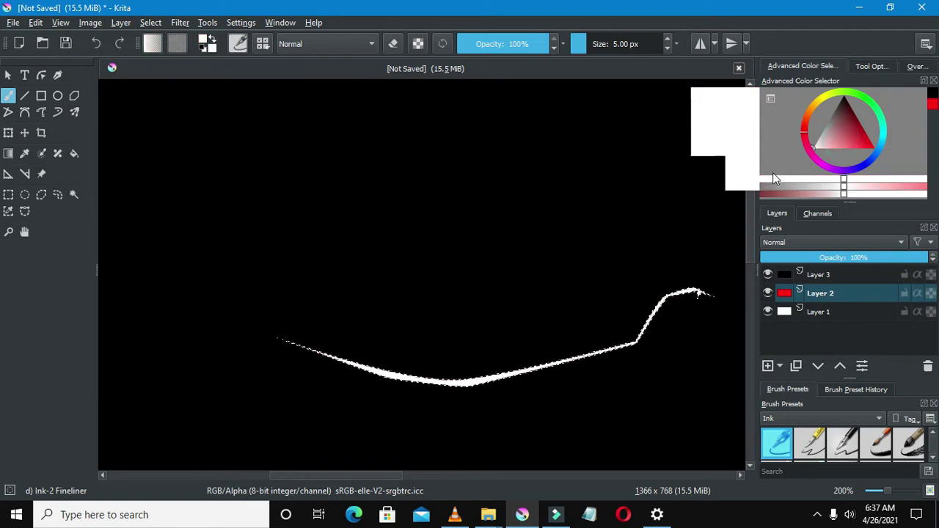
pyautogui.click(7, 97)
pyautogui.moveTo(565, 44); pyautogui.dragTo(602, 47)
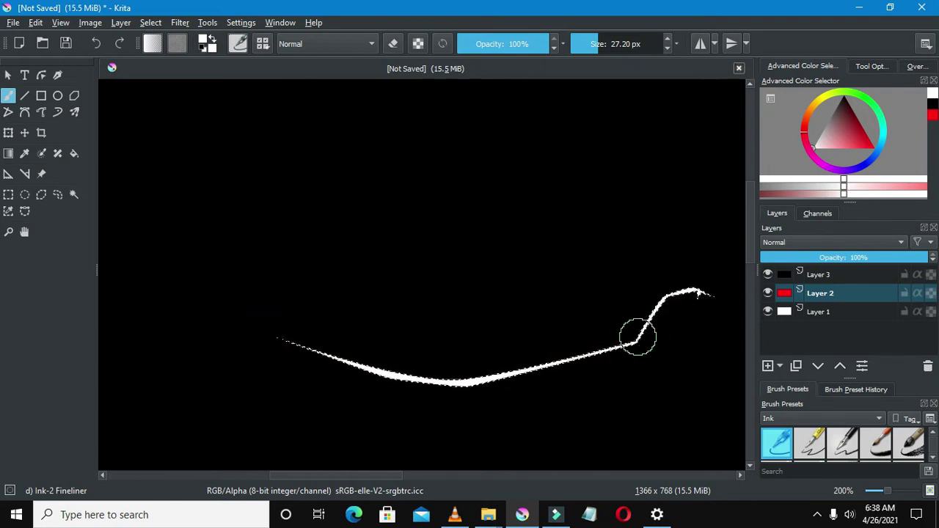
# Deselect the curved strip and bring the whole white line into view
pyautogui.scroll(3, 656, 340)
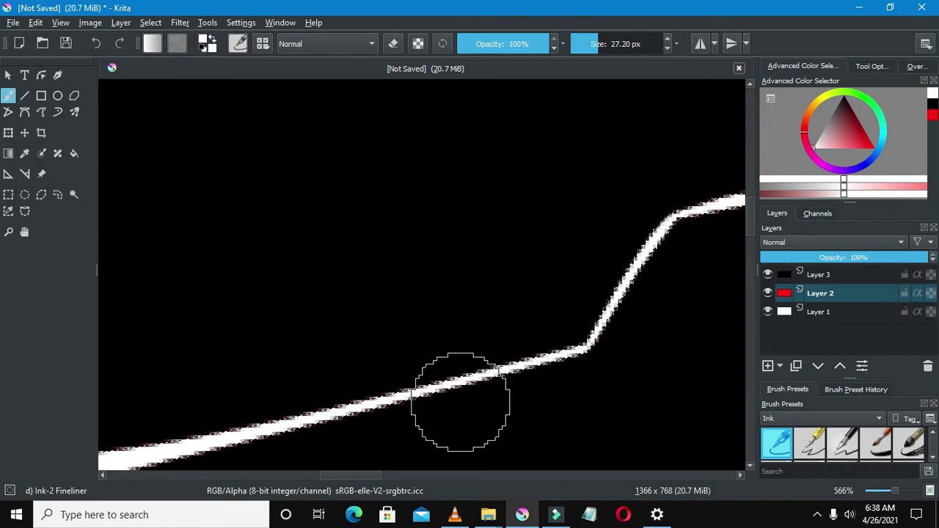
pyautogui.click(9, 196)
pyautogui.rightClick(175, 194)
pyautogui.click(189, 199)
pyautogui.scroll(-4, 195, 204)
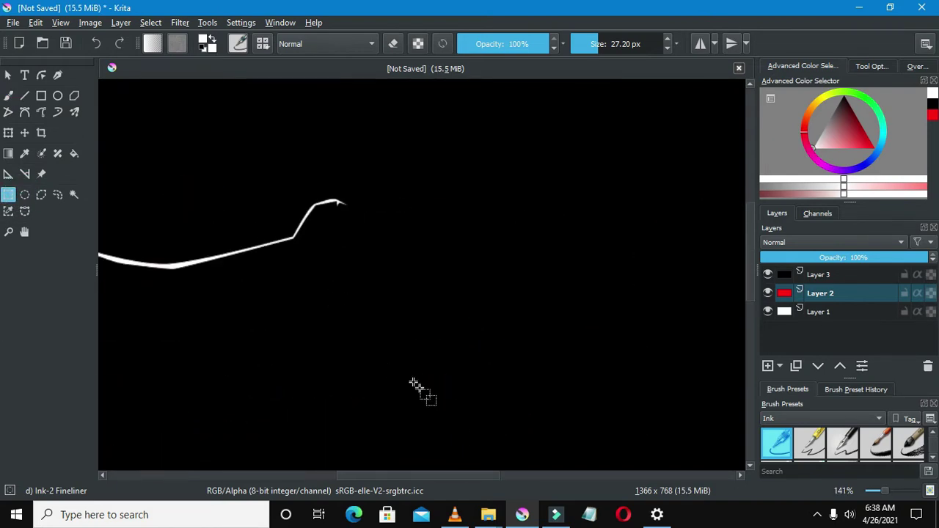
pyautogui.moveTo(478, 476); pyautogui.dragTo(433, 479)
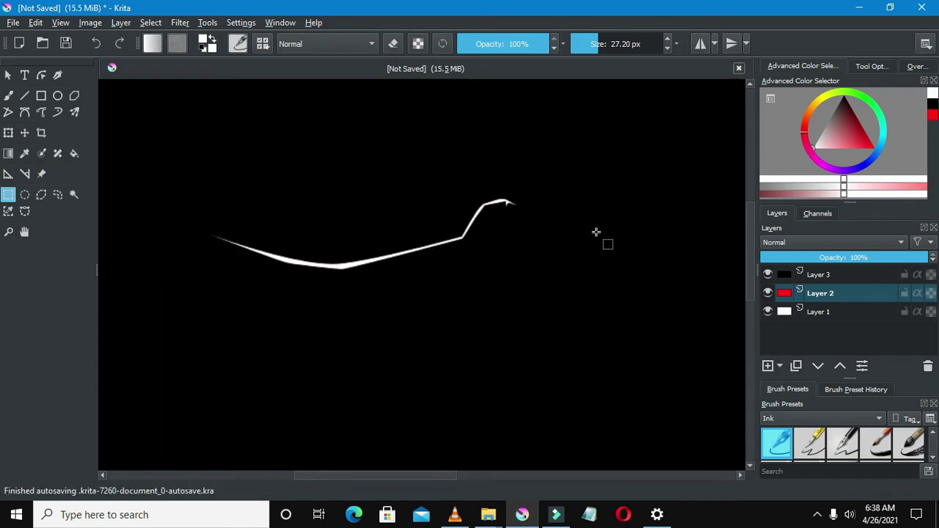
# On Layer 3, outline a small crescent below the tip of the white line with the Bezier curve selection
pyautogui.click(821, 276)
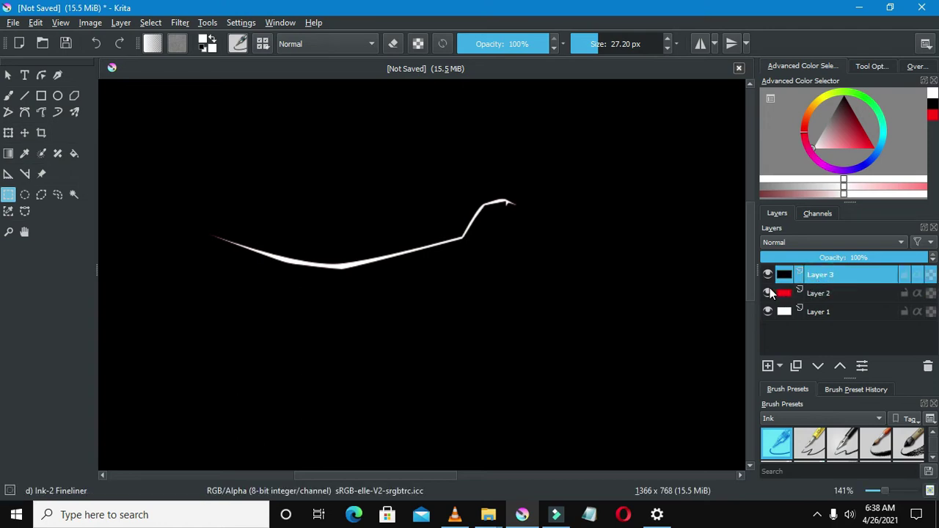
pyautogui.click(24, 211)
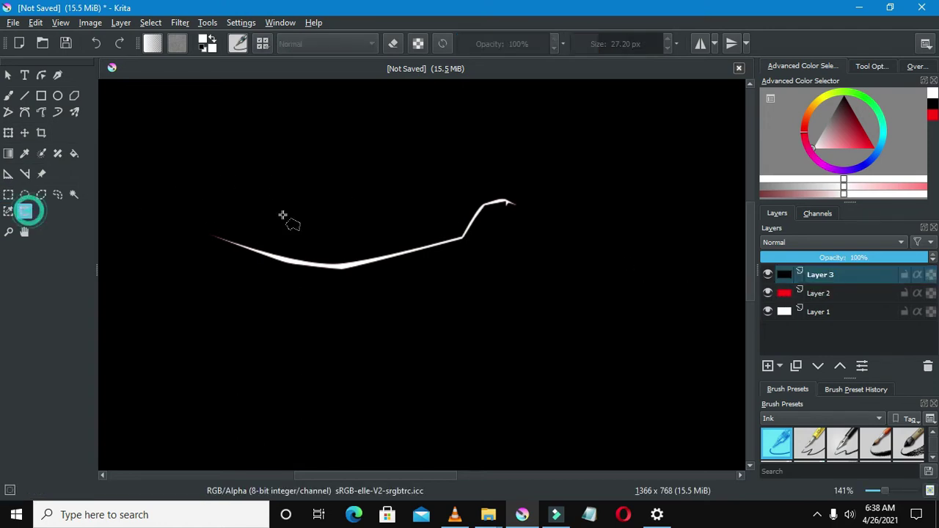
pyautogui.scroll(2, 518, 211)
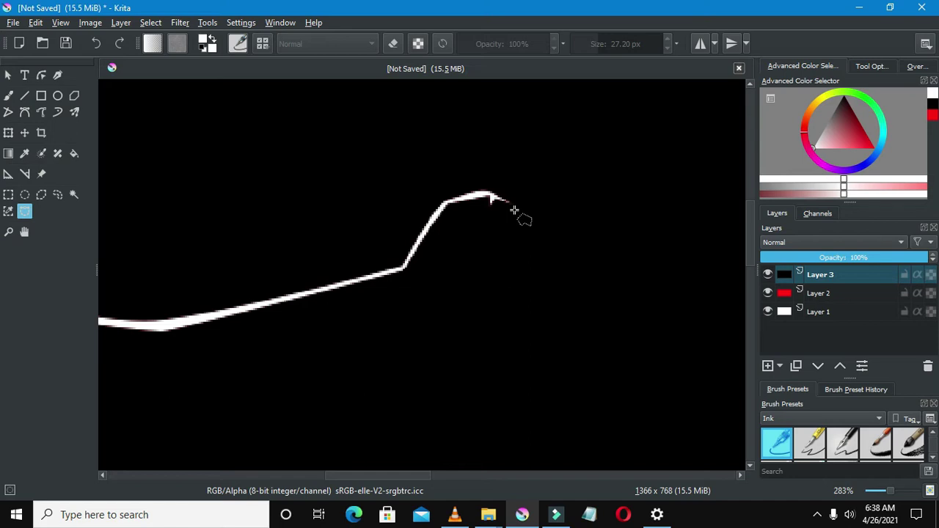
pyautogui.scroll(2, 517, 210)
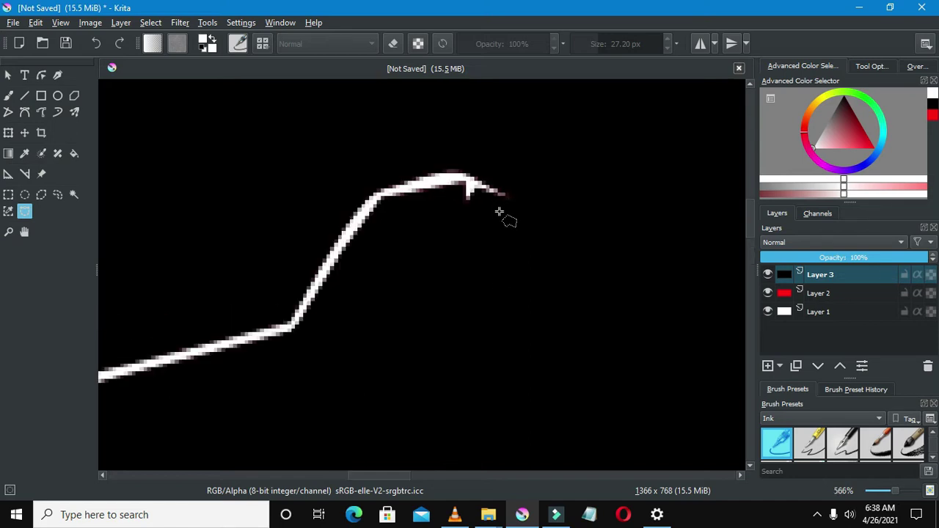
pyautogui.click(448, 227)
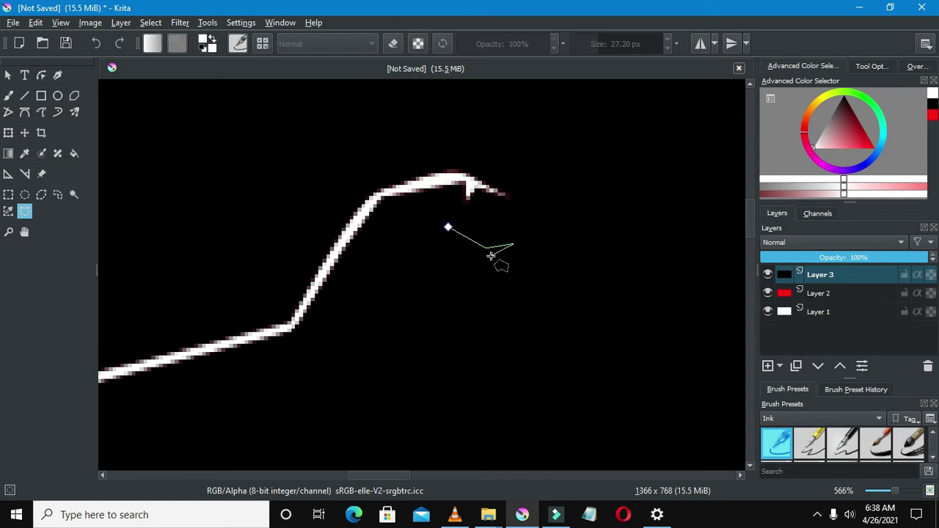
pyautogui.click(447, 228)
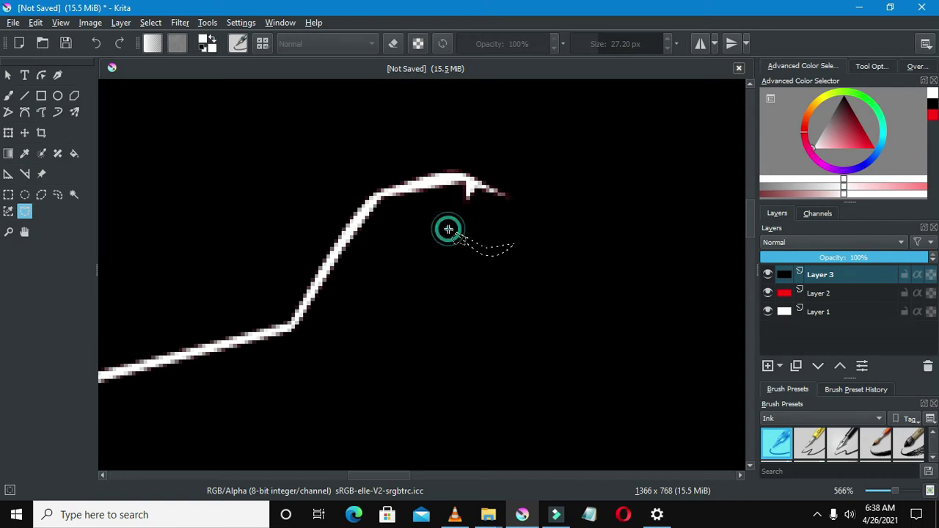
# Cut the selected crescent from Layer 3 to a new layer and remove that pasted layer
pyautogui.click(8, 194)
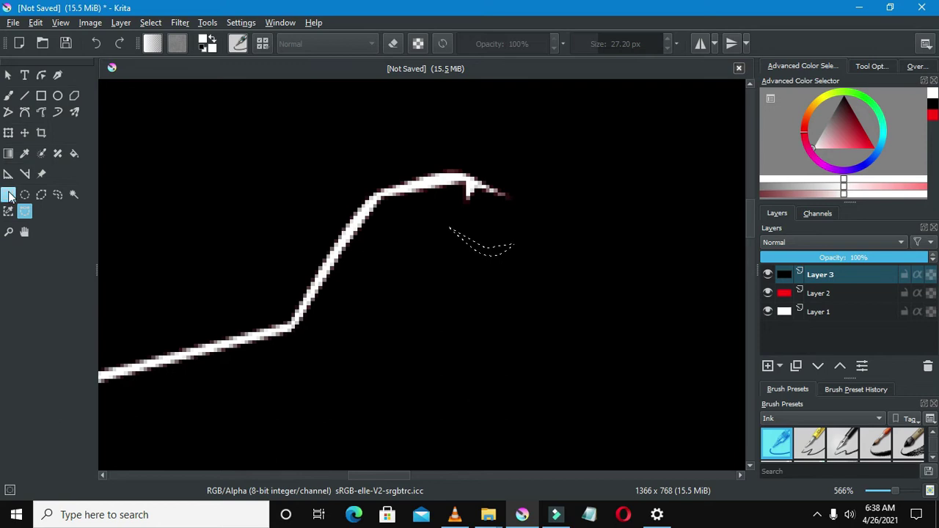
pyautogui.rightClick(410, 136)
pyautogui.click(431, 177)
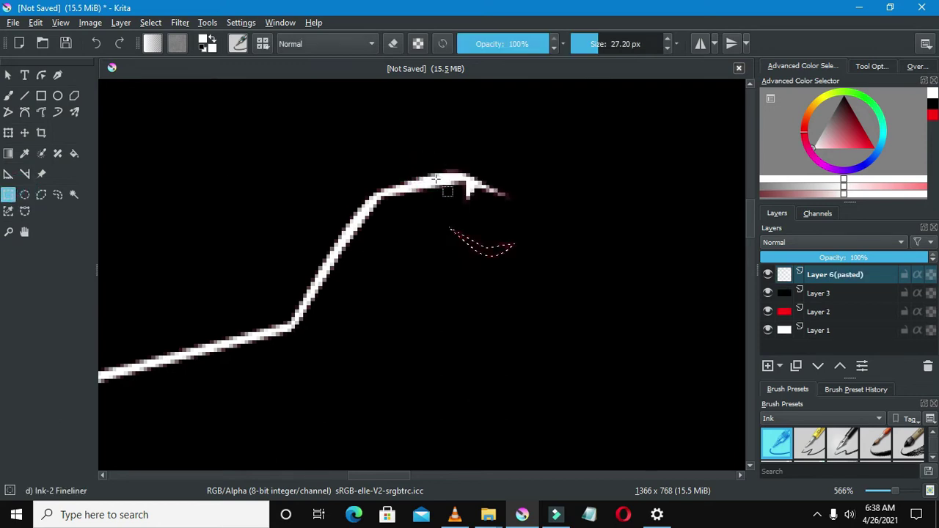
pyautogui.click(826, 292)
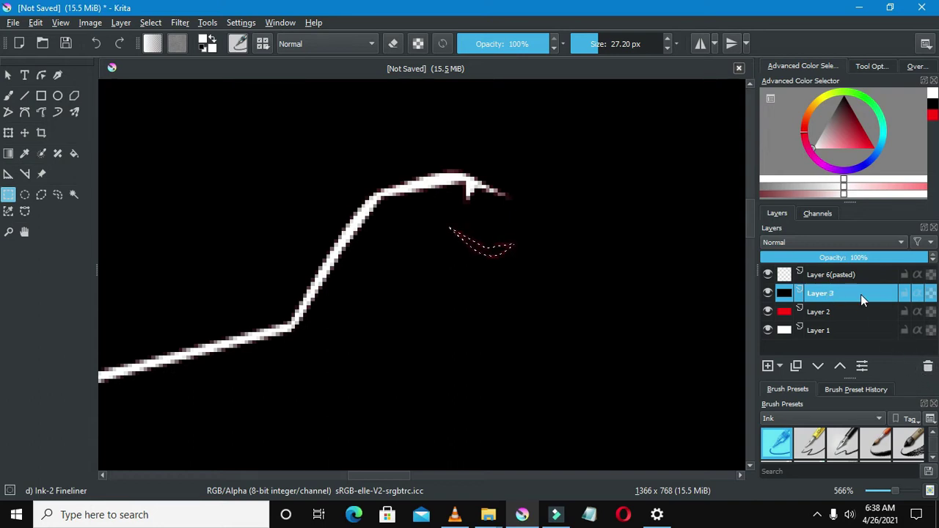
pyautogui.hotkey('ctrl', 'z')
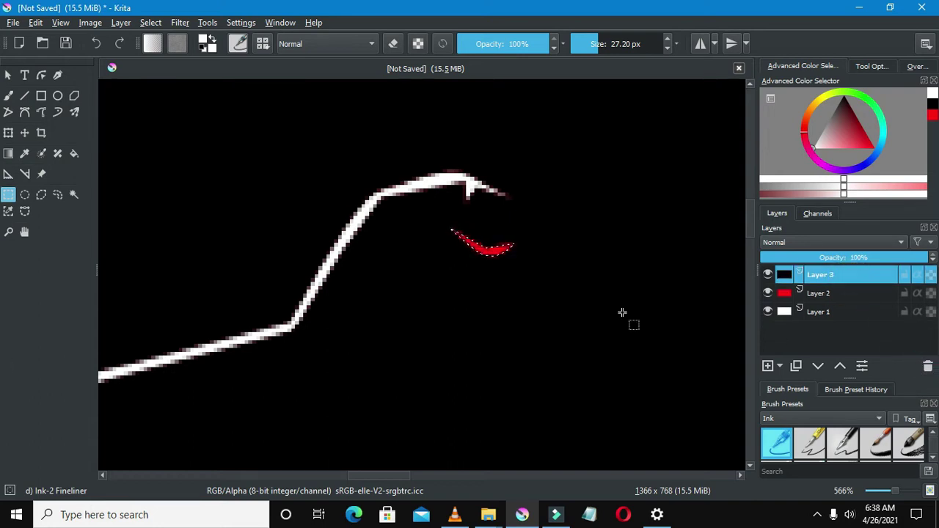
# Outline a small narrow wedge just left of the red crescent with the Bezier curve selection
pyautogui.scroll(-1, 452, 253)
pyautogui.click(25, 211)
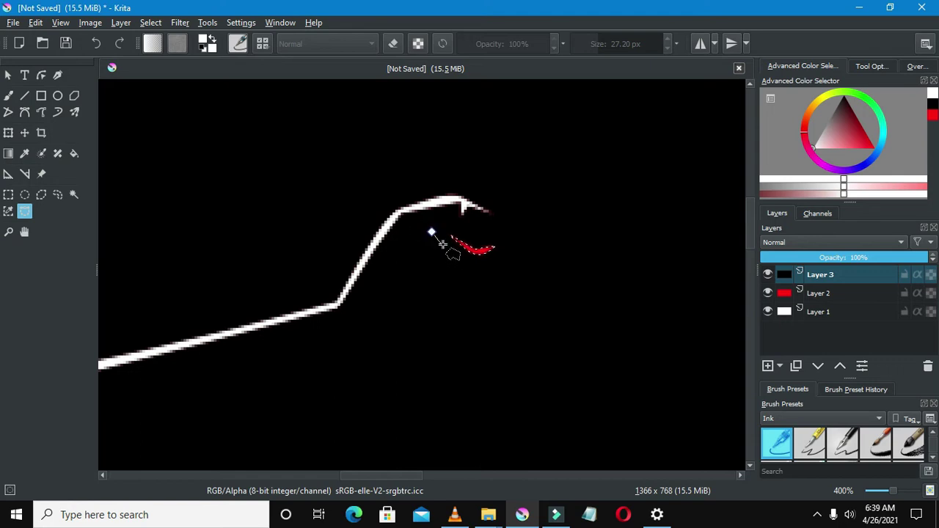
pyautogui.click(432, 232)
pyautogui.scroll(5, 433, 242)
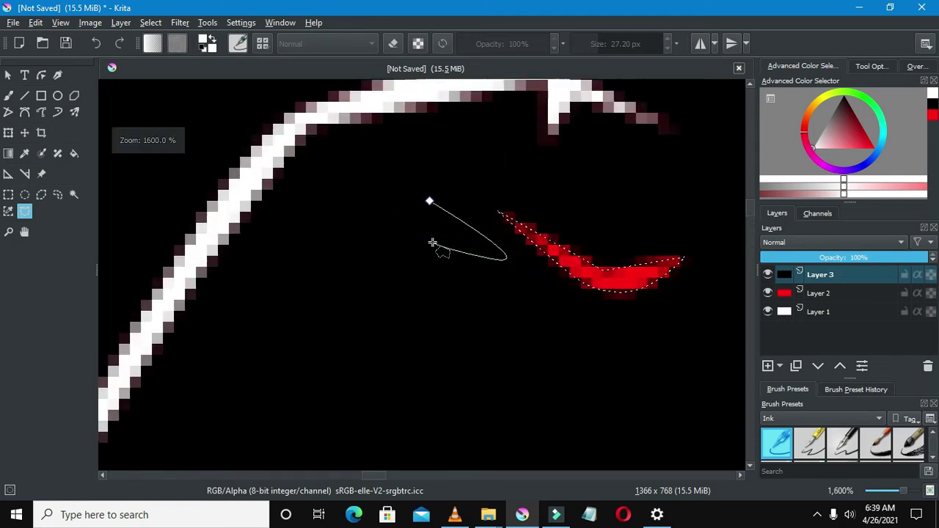
pyautogui.click(493, 250)
pyautogui.click(430, 203)
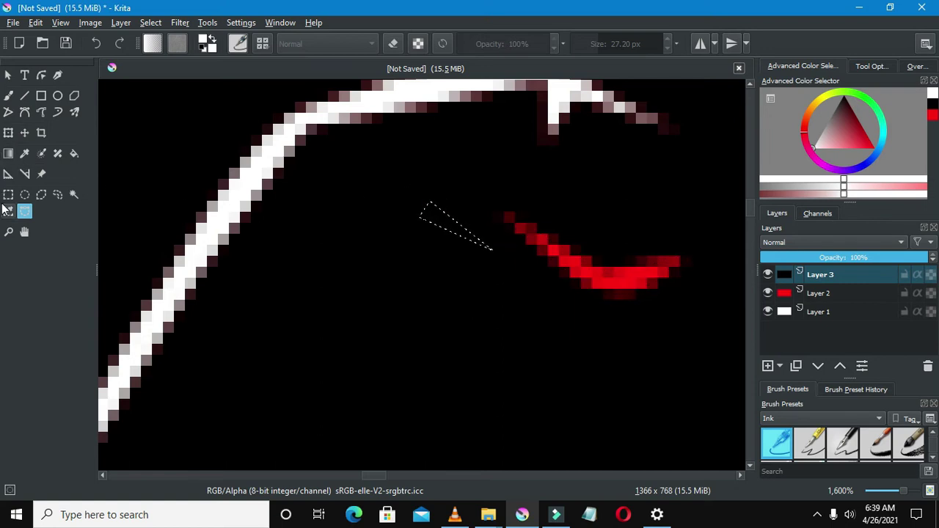
# Cut the selected wedge from Layer 3 to a new layer and delete that pasted layer
pyautogui.click(9, 195)
pyautogui.rightClick(268, 215)
pyautogui.click(332, 256)
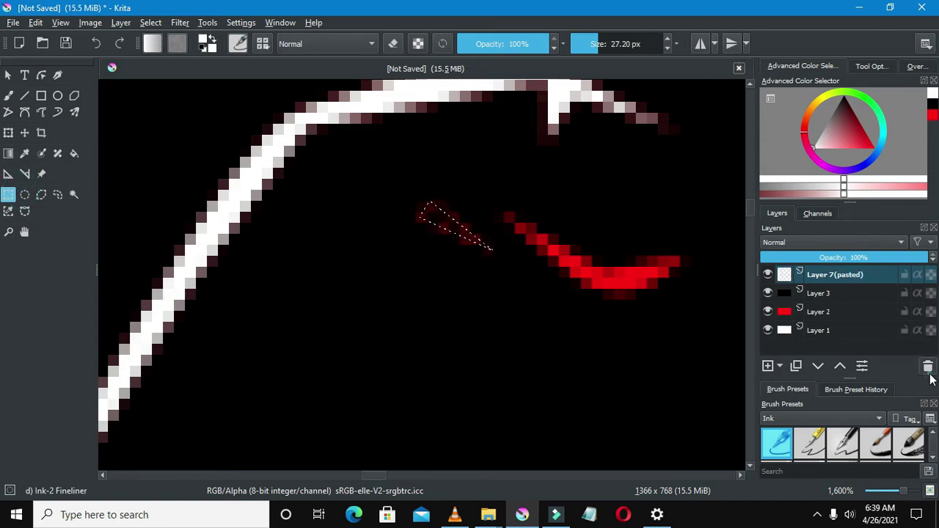
pyautogui.click(928, 367)
# Outline a curved, tapering shape between the white line and the red wedge with the Bezier curve selection
pyautogui.click(25, 213)
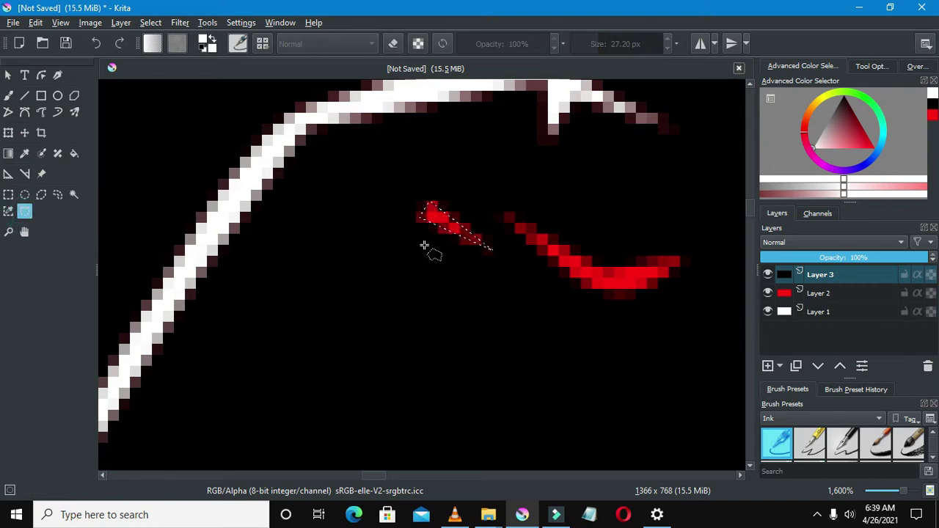
pyautogui.moveTo(378, 235); pyautogui.dragTo(340, 218)
pyautogui.click(339, 214)
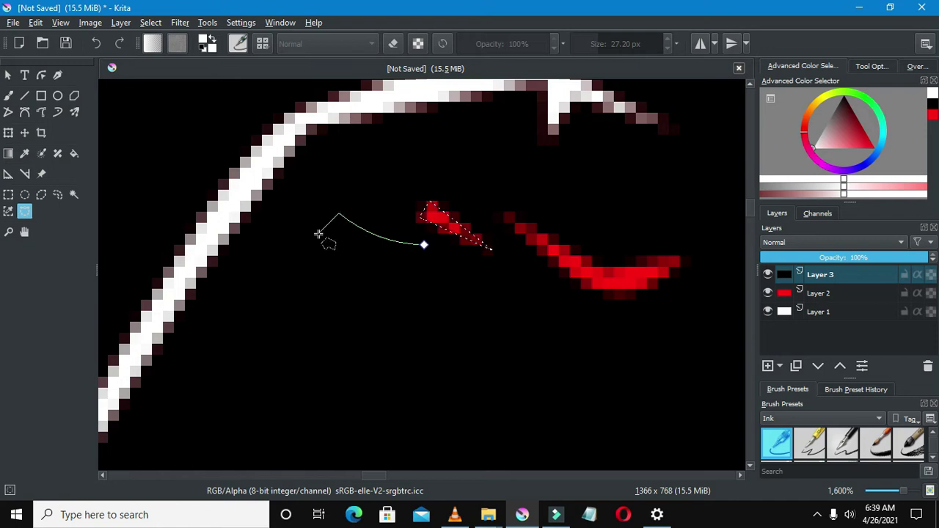
pyautogui.moveTo(318, 245); pyautogui.dragTo(399, 258)
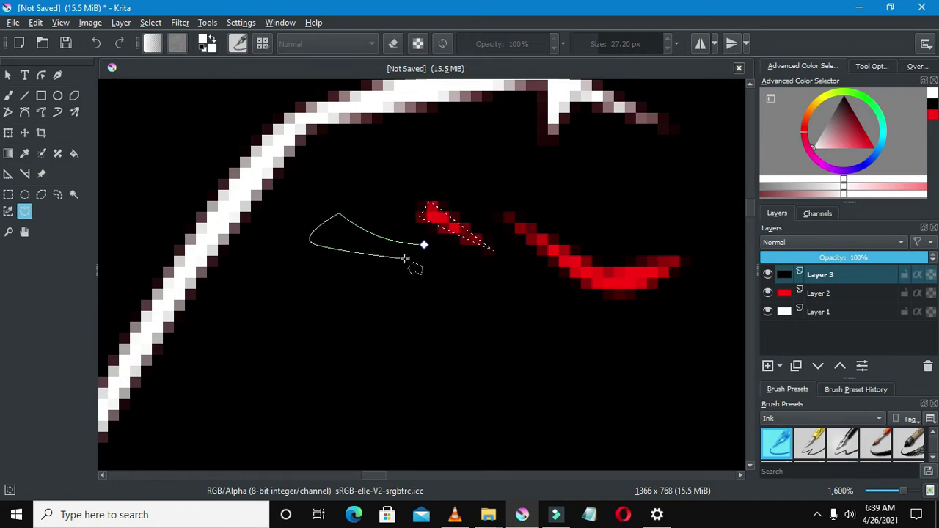
pyautogui.click(424, 245)
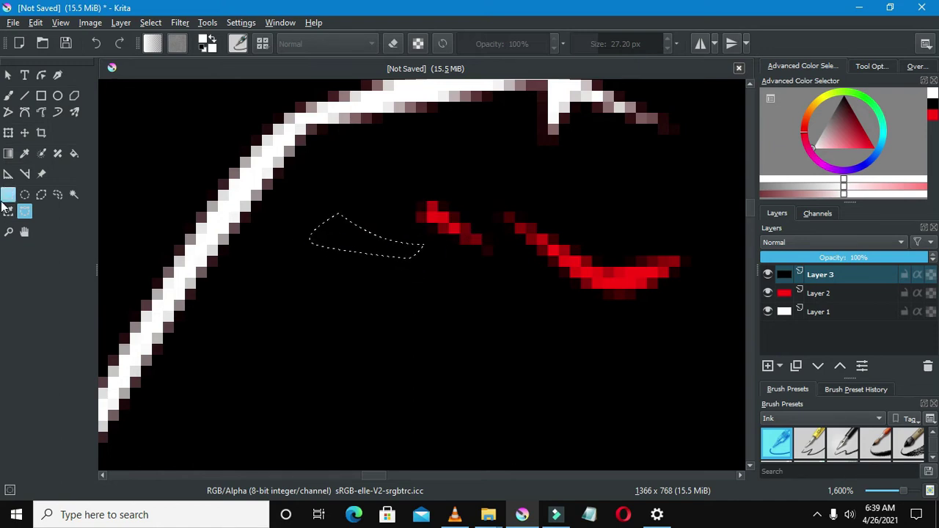
# Cut the selected tapering shape from Layer 3 to a new layer and delete that pasted layer
pyautogui.click(8, 194)
pyautogui.rightClick(322, 243)
pyautogui.click(352, 279)
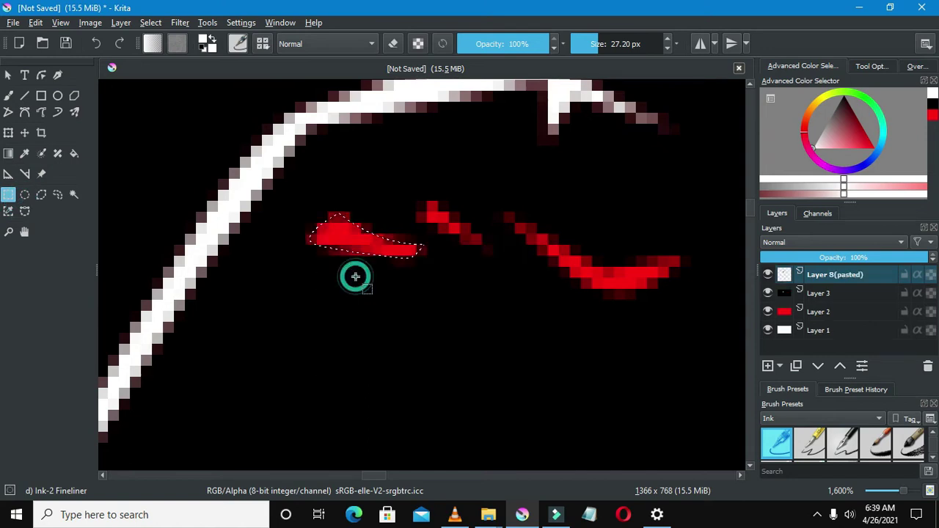
pyautogui.click(928, 365)
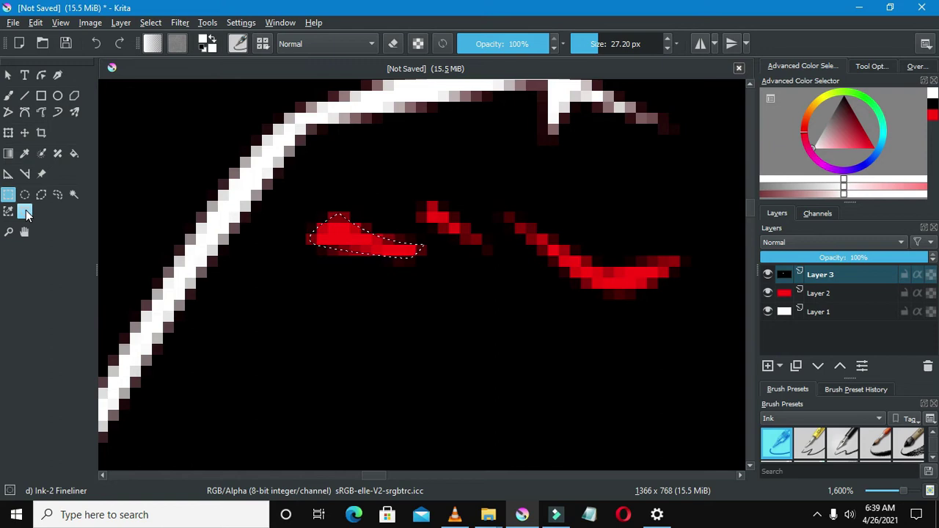
# Outline a hooked, pointed stroke running down and left below the three red marks with the Bezier curve selection
pyautogui.click(24, 212)
pyautogui.scroll(-3, 493, 338)
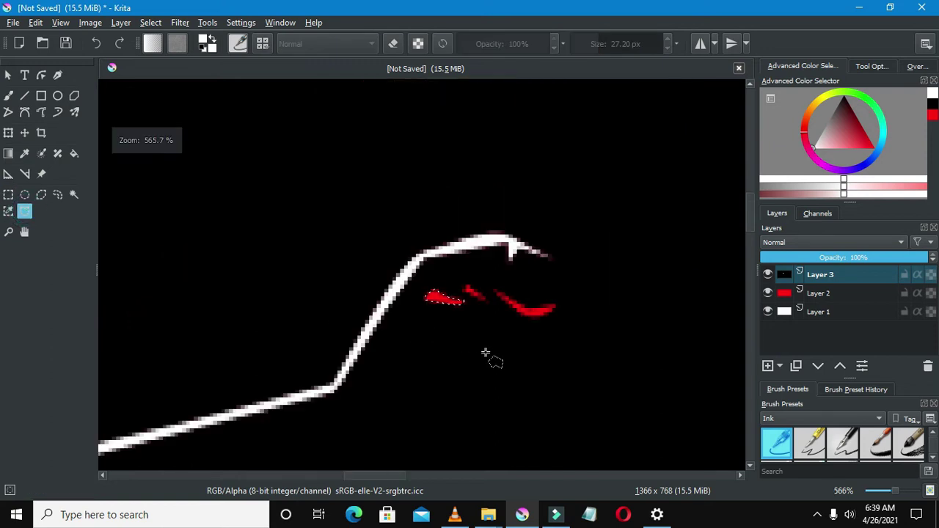
pyautogui.scroll(3, 485, 354)
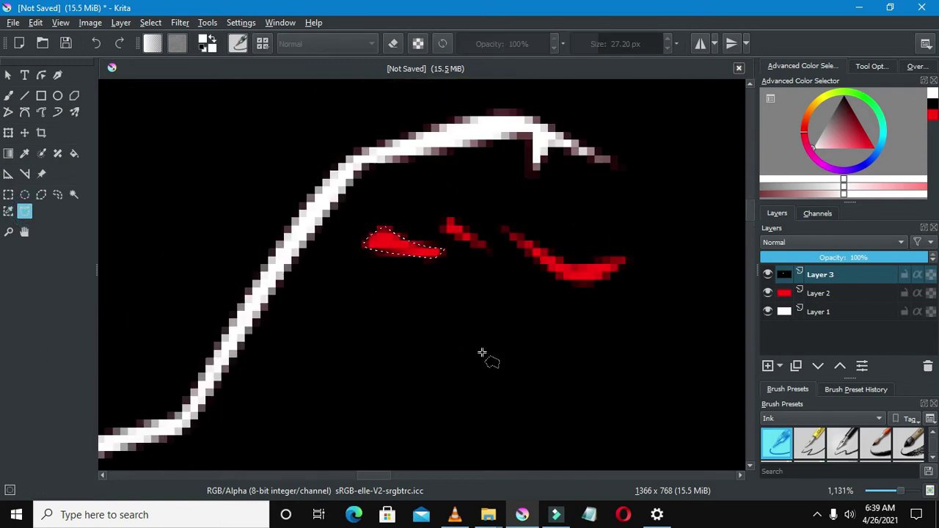
pyautogui.click(461, 306)
pyautogui.moveTo(445, 409); pyautogui.dragTo(480, 318)
pyautogui.press('BackSpace')
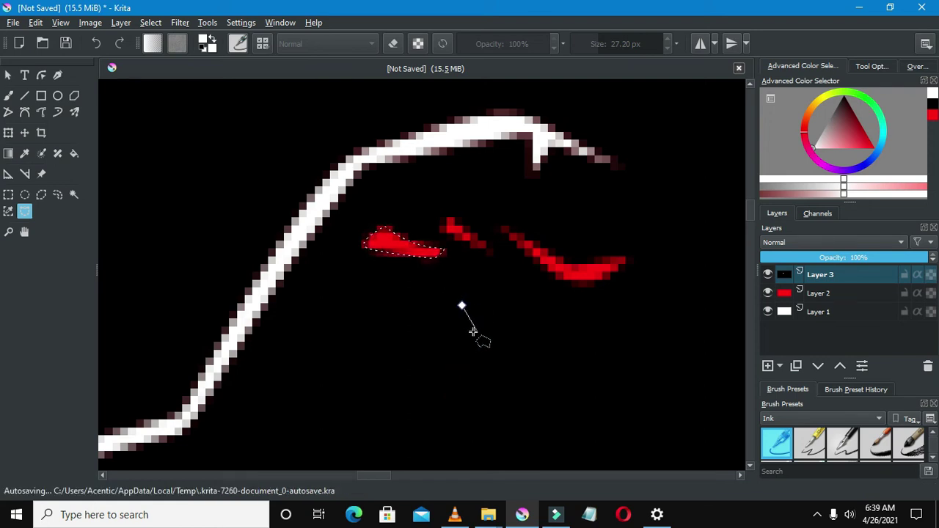
pyautogui.moveTo(453, 374); pyautogui.dragTo(428, 398)
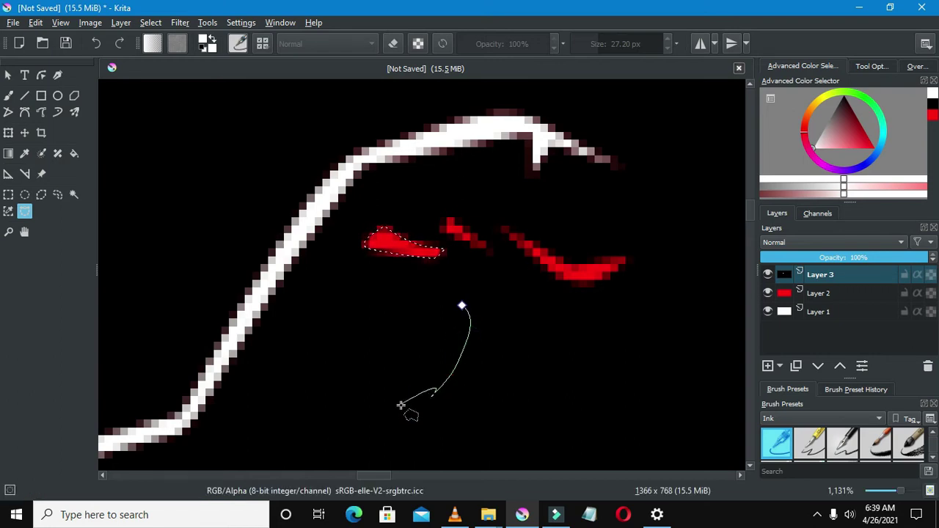
pyautogui.click(408, 418)
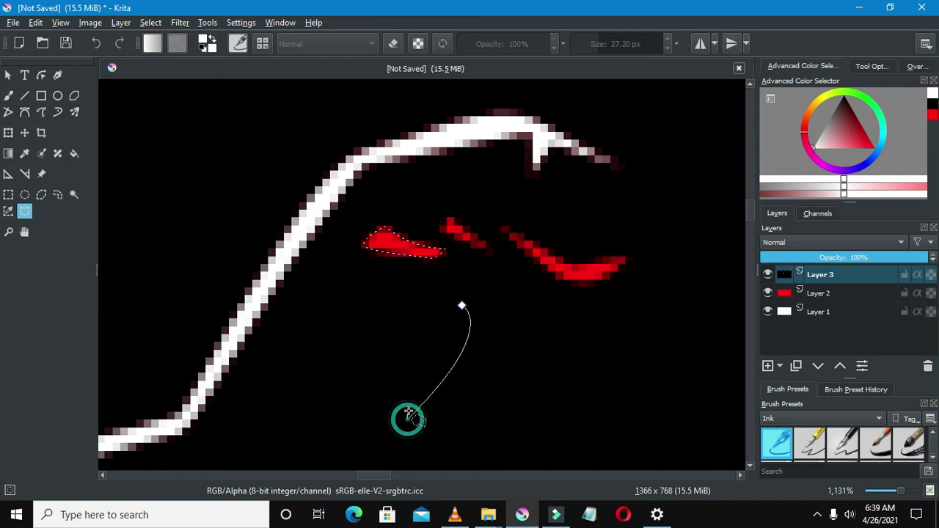
pyautogui.moveTo(424, 354); pyautogui.dragTo(433, 364)
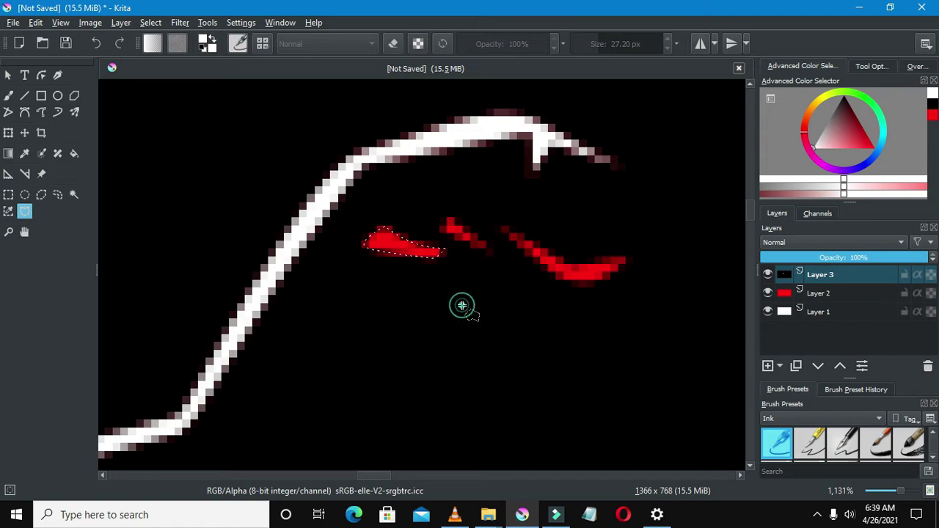
# Cut the selected hooked stroke from Layer 3 to a new layer
pyautogui.click(8, 194)
pyautogui.rightClick(294, 331)
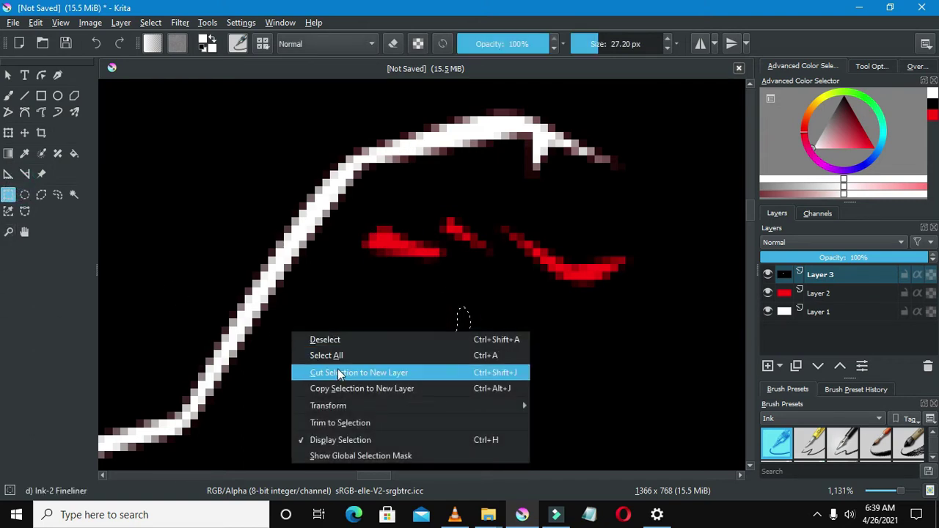
pyautogui.click(343, 374)
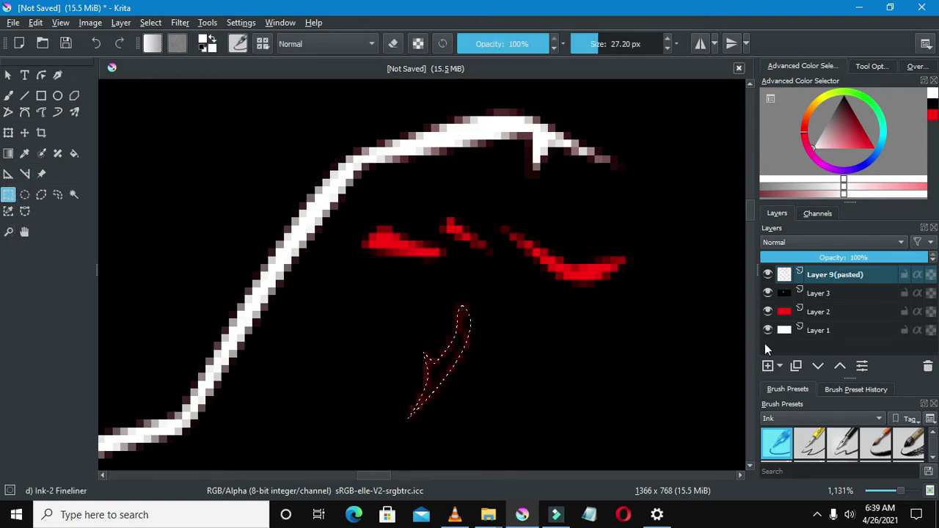
# Cut the same hooked stroke from Layer 2 to a new layer and delete both pasted layers
pyautogui.click(790, 318)
pyautogui.rightClick(349, 394)
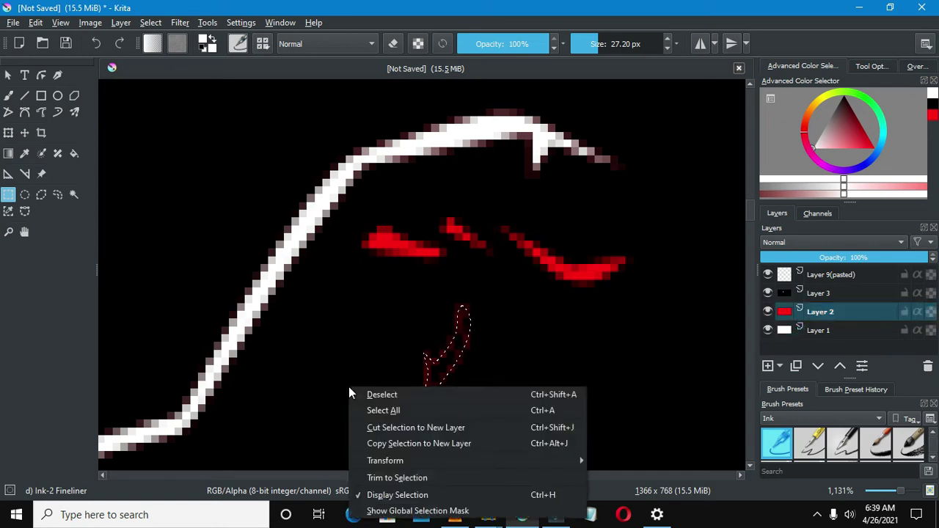
pyautogui.click(375, 422)
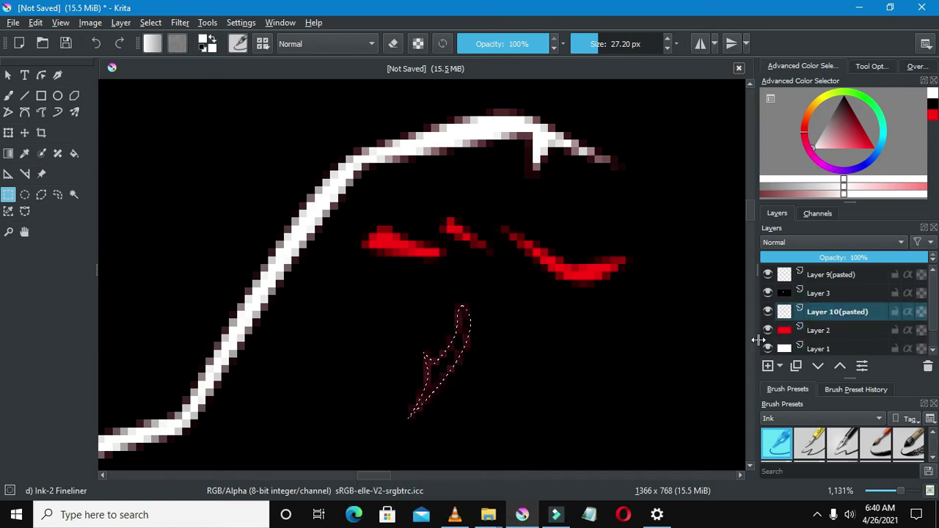
pyautogui.click(928, 366)
pyautogui.click(855, 276)
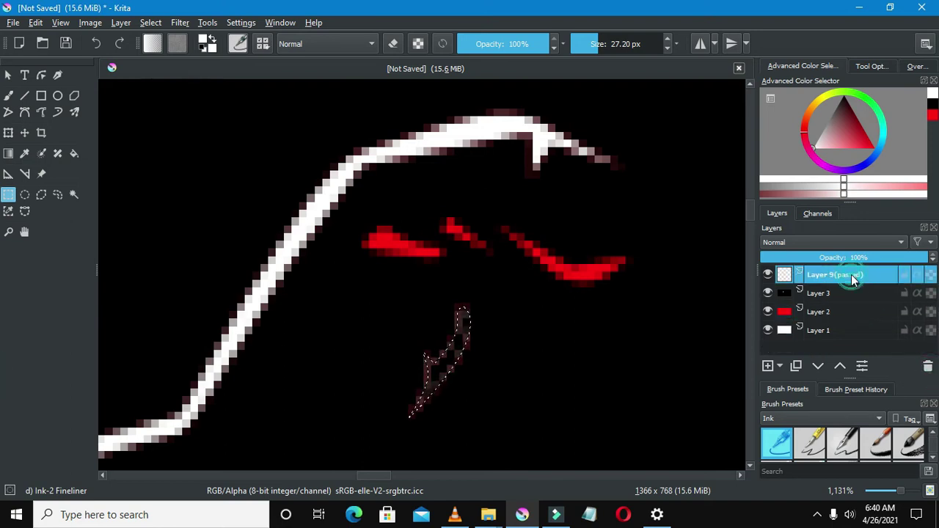
pyautogui.click(928, 367)
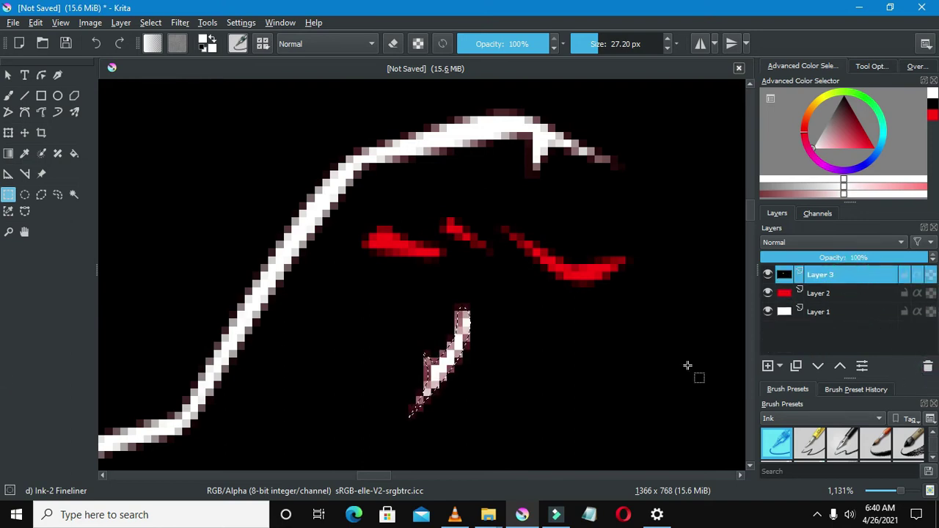
# Dab the white brush over the selected hooked stroke on Layer 3 and clear the selection
pyautogui.click(8, 95)
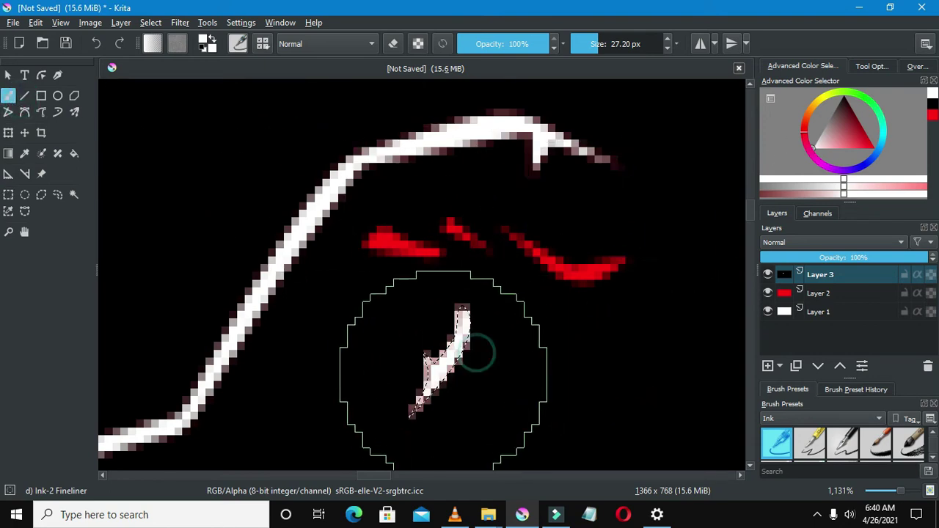
pyautogui.click(8, 195)
pyautogui.rightClick(286, 248)
pyautogui.click(296, 256)
pyautogui.scroll(-5, 301, 260)
pyautogui.scroll(3, 269, 252)
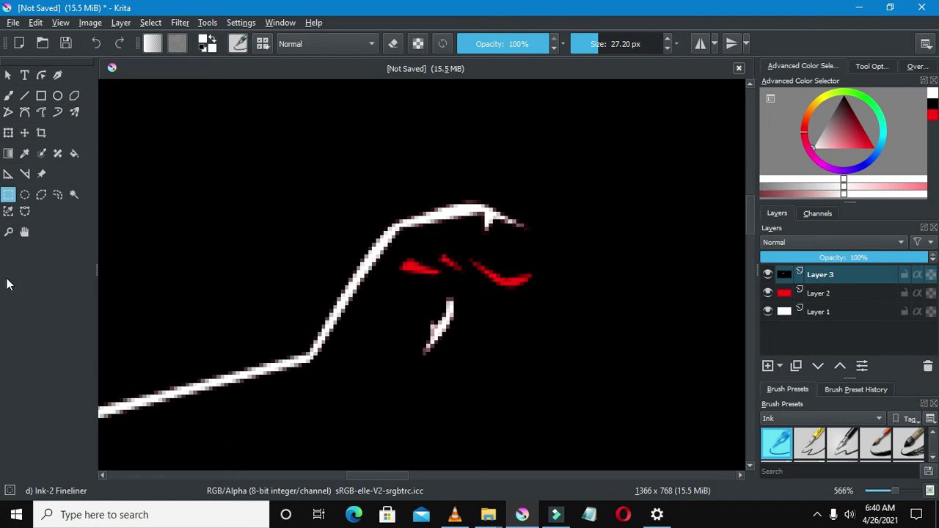
# Outline a thin U-shaped crescent below the small white hooked stroke, starting near the bend of the long white line, with the Bezier curve selection
pyautogui.click(24, 211)
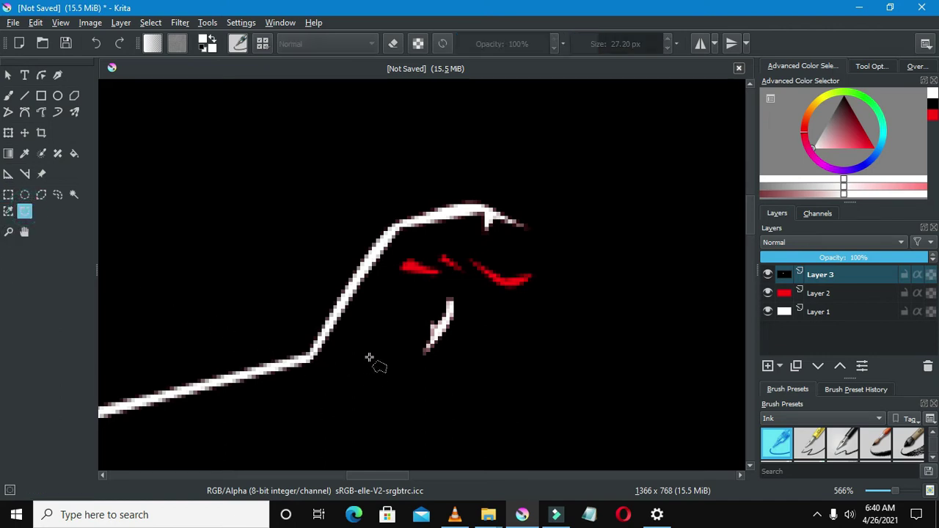
pyautogui.click(325, 368)
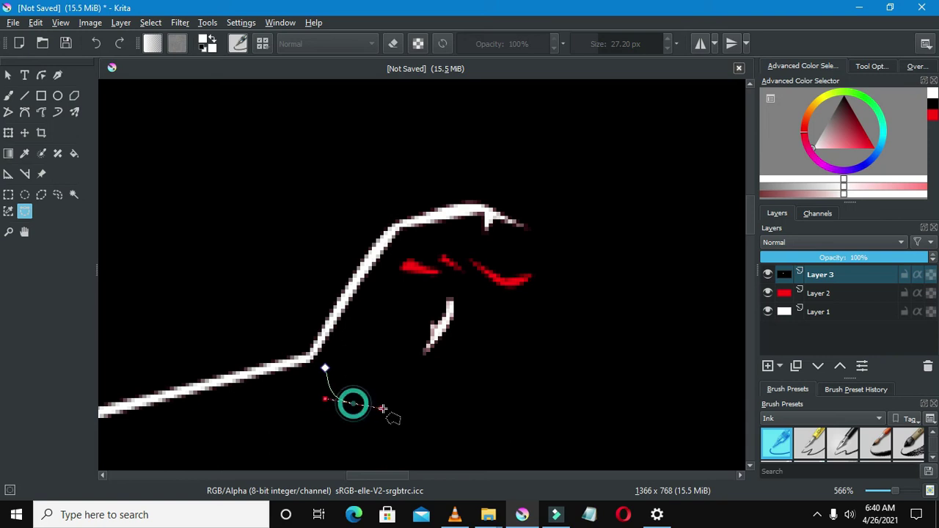
pyautogui.moveTo(374, 411); pyautogui.dragTo(413, 404)
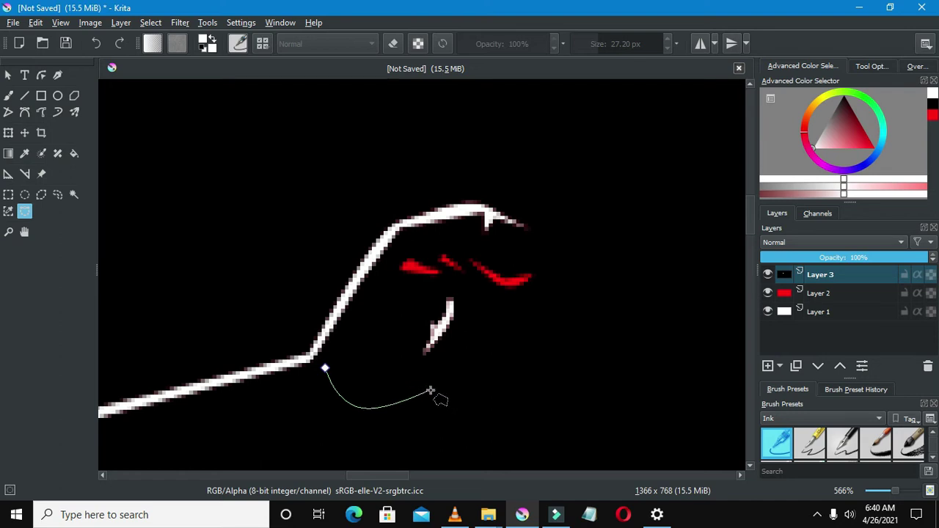
pyautogui.moveTo(433, 385); pyautogui.dragTo(363, 416)
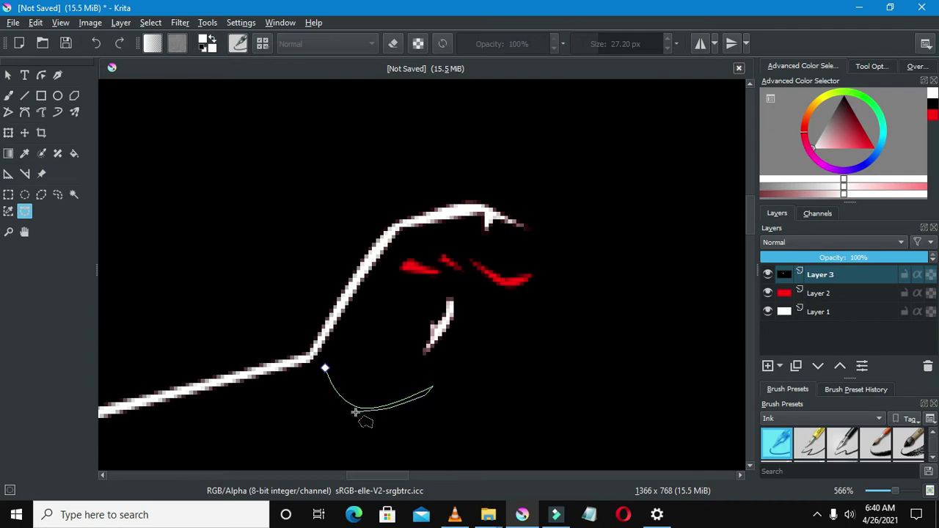
pyautogui.scroll(3, 339, 405)
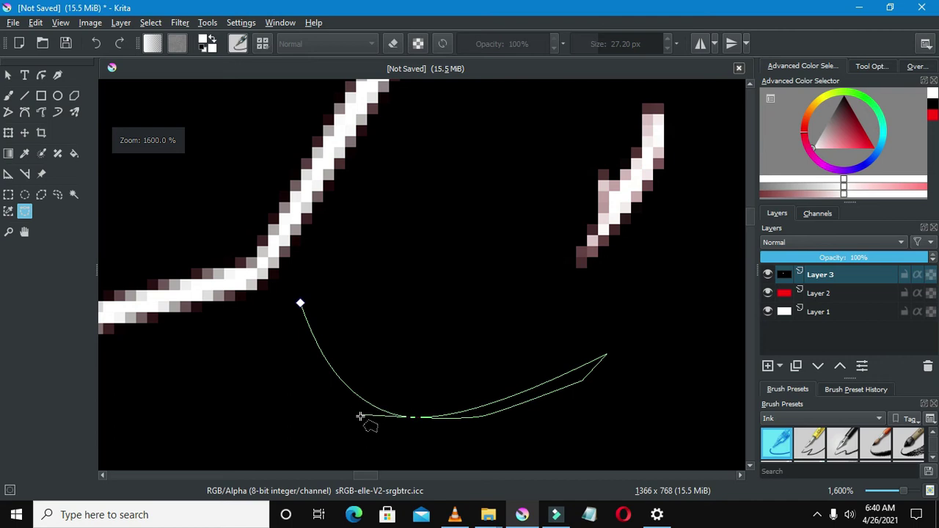
pyautogui.click(450, 426)
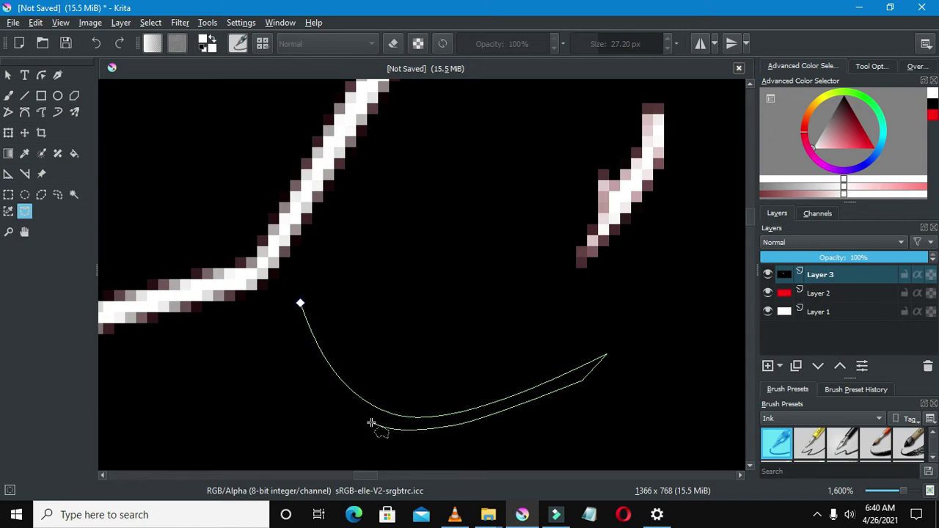
pyautogui.click(348, 409)
pyautogui.click(327, 380)
pyautogui.click(293, 327)
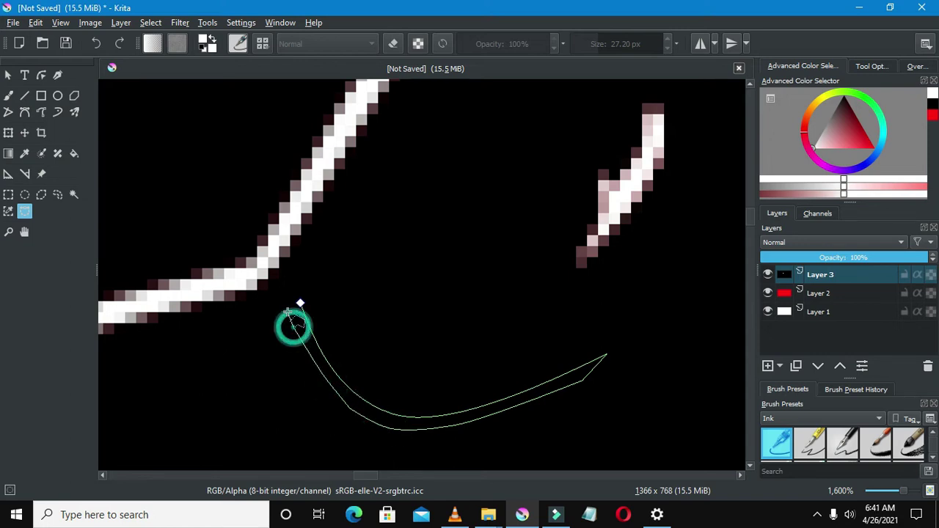
pyautogui.click(297, 313)
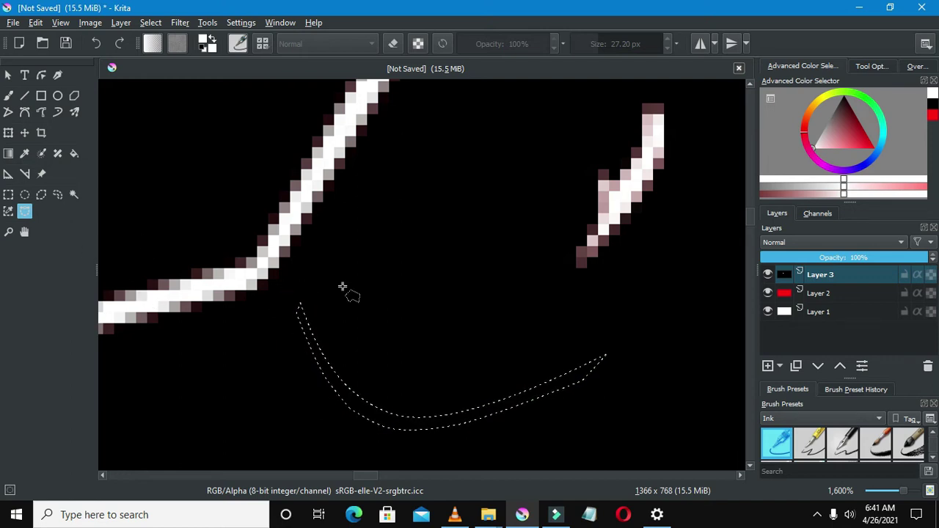
# Cut the selected crescent from Layer 3 to a new layer and delete the pasted layer
pyautogui.click(8, 195)
pyautogui.rightClick(257, 276)
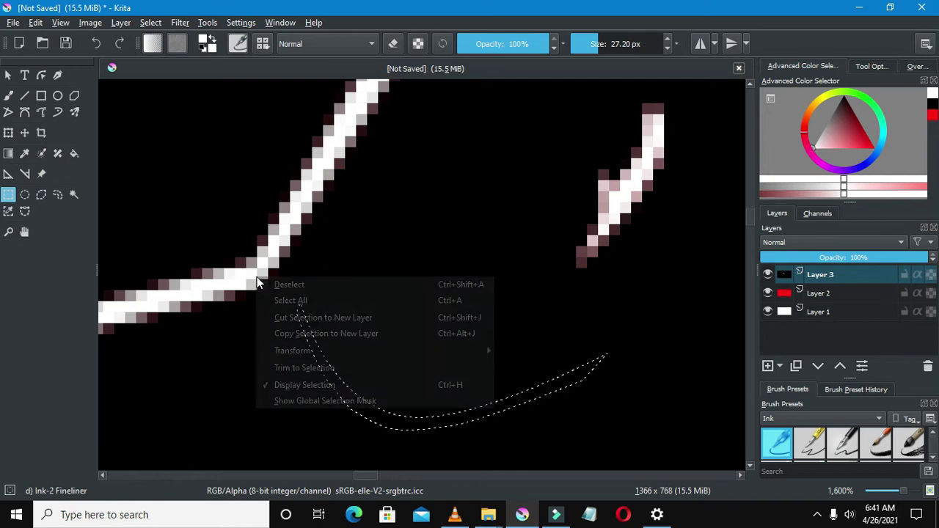
pyautogui.click(297, 317)
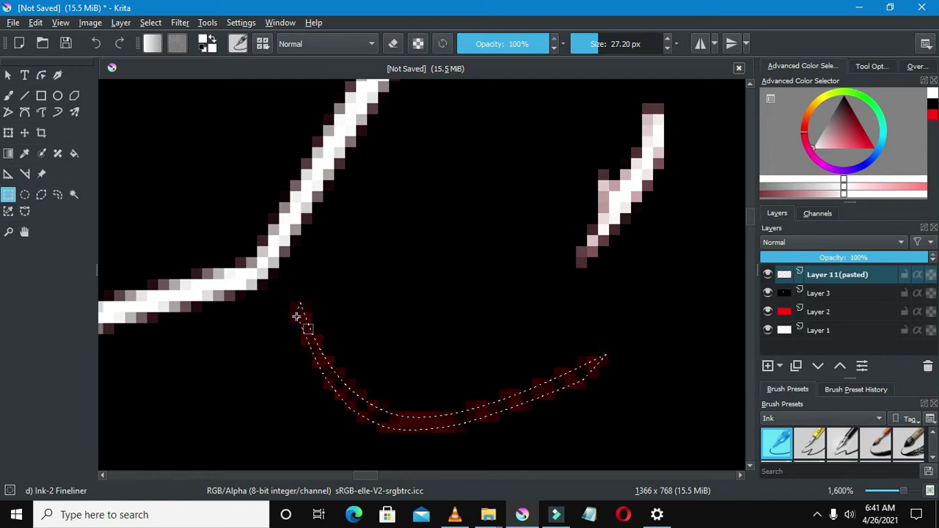
pyautogui.click(929, 366)
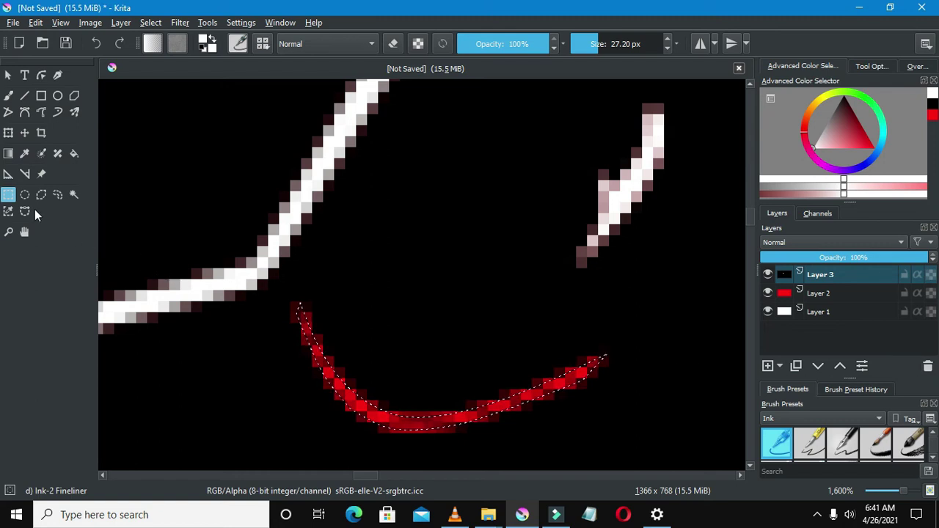
# Brush red over the selected crescent on Layer 3 and clear the selection
pyautogui.click(8, 95)
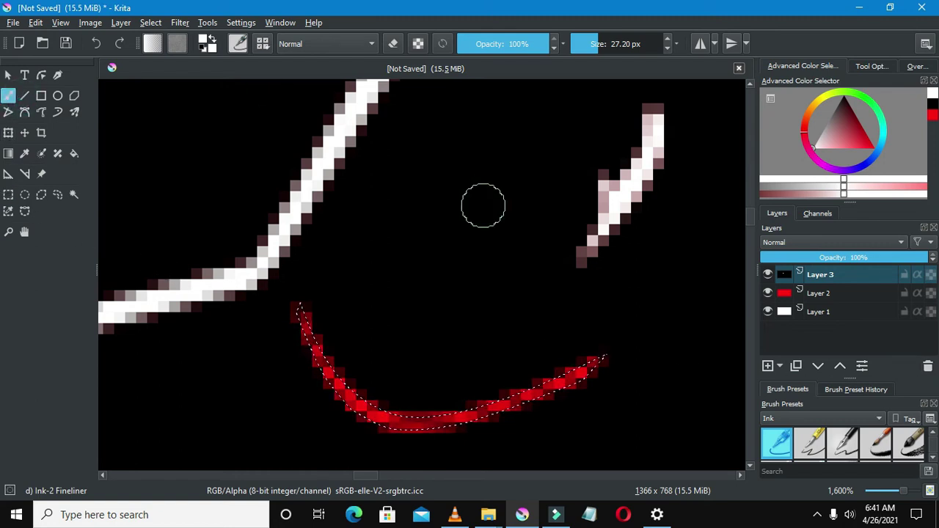
pyautogui.click(865, 146)
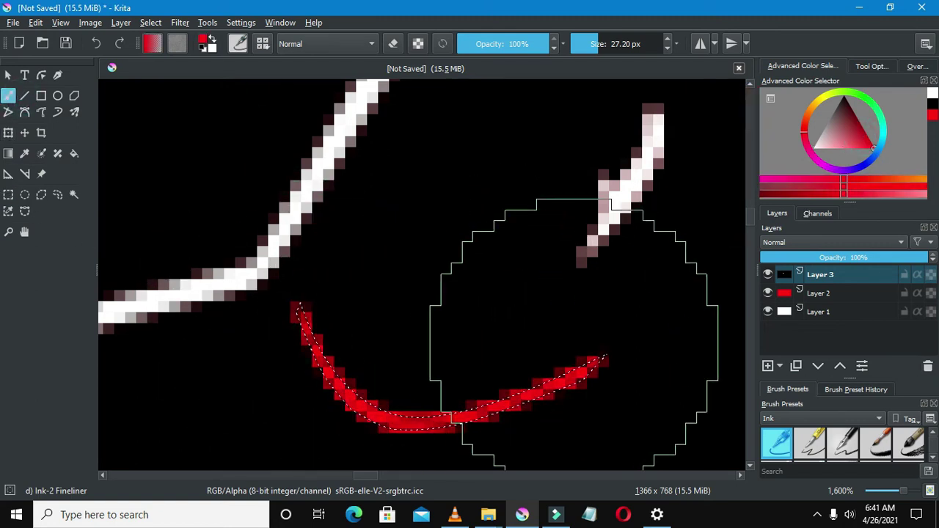
pyautogui.click(8, 194)
pyautogui.rightClick(251, 206)
pyautogui.click(253, 208)
# Outline a long, thin tapering stroke from the red crescent's left end down and left below the long white line with the Bezier curve selection
pyautogui.scroll(-10, 253, 205)
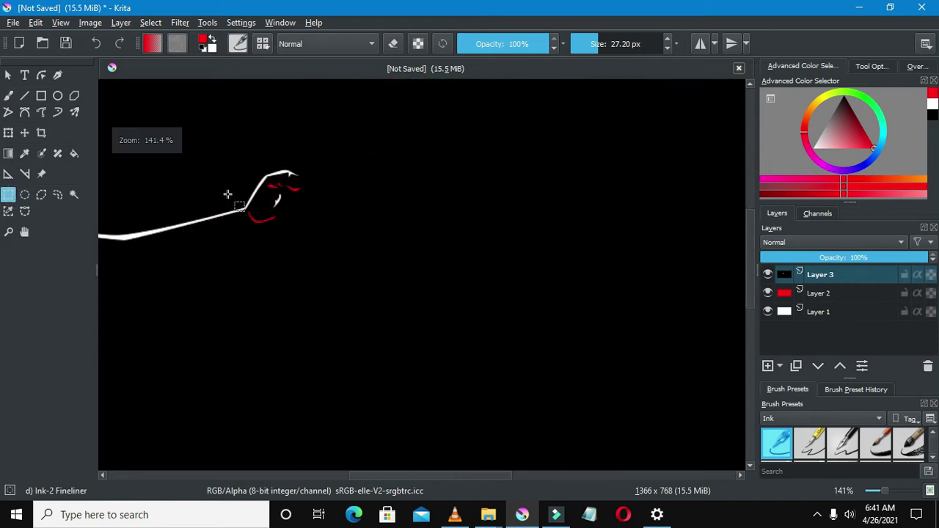
pyautogui.scroll(3, 193, 171)
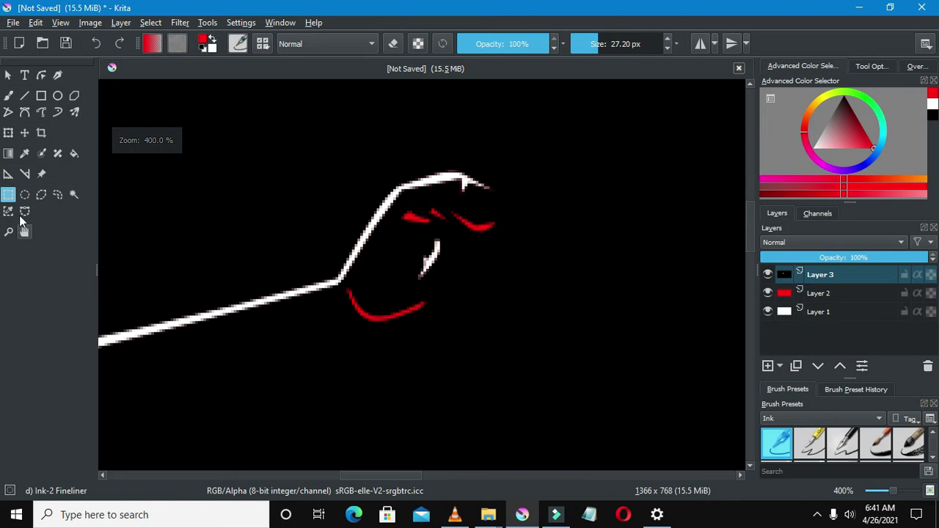
pyautogui.click(24, 212)
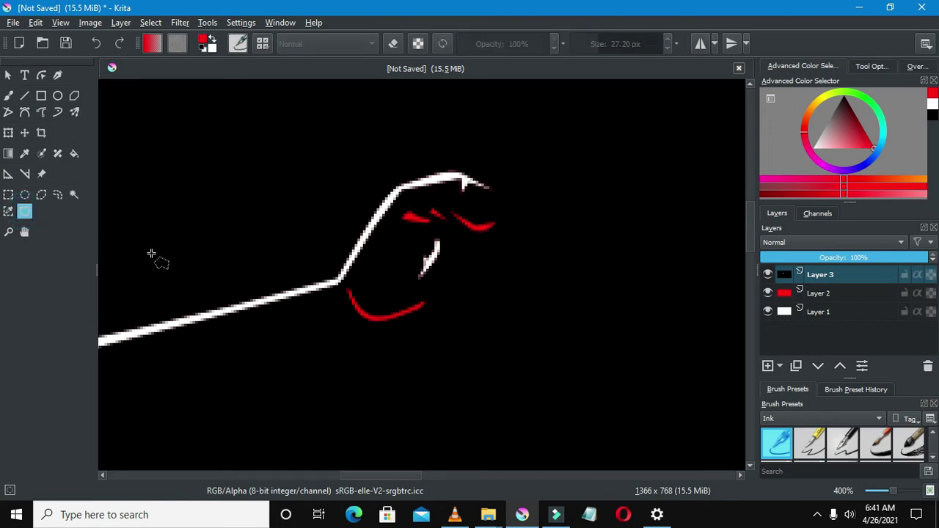
pyautogui.scroll(1, 203, 295)
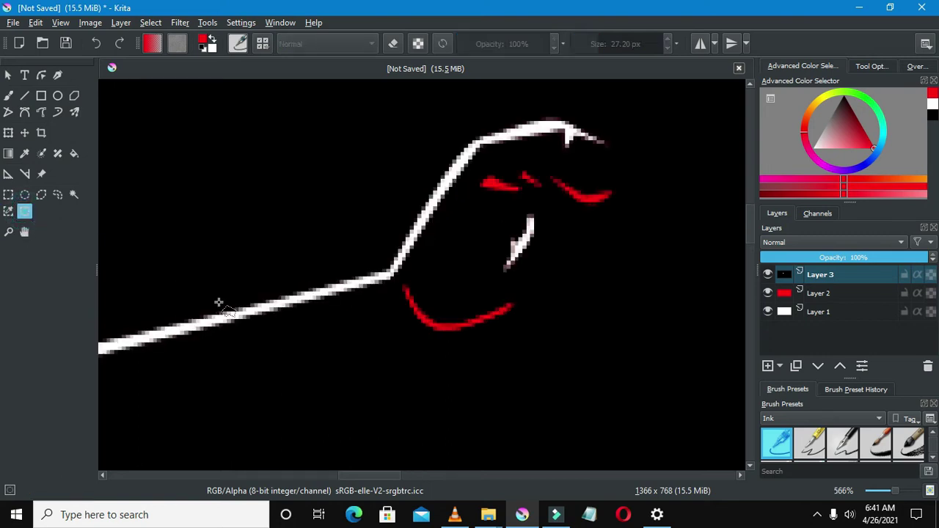
pyautogui.click(406, 322)
pyautogui.scroll(-3, 143, 437)
pyautogui.click(169, 422)
pyautogui.scroll(-2, 750, 228)
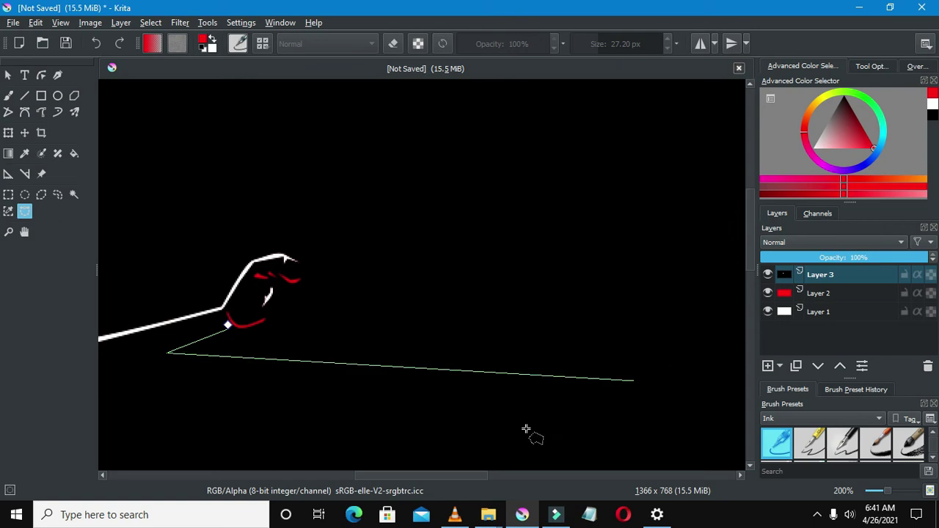
pyautogui.moveTo(456, 474); pyautogui.dragTo(389, 476)
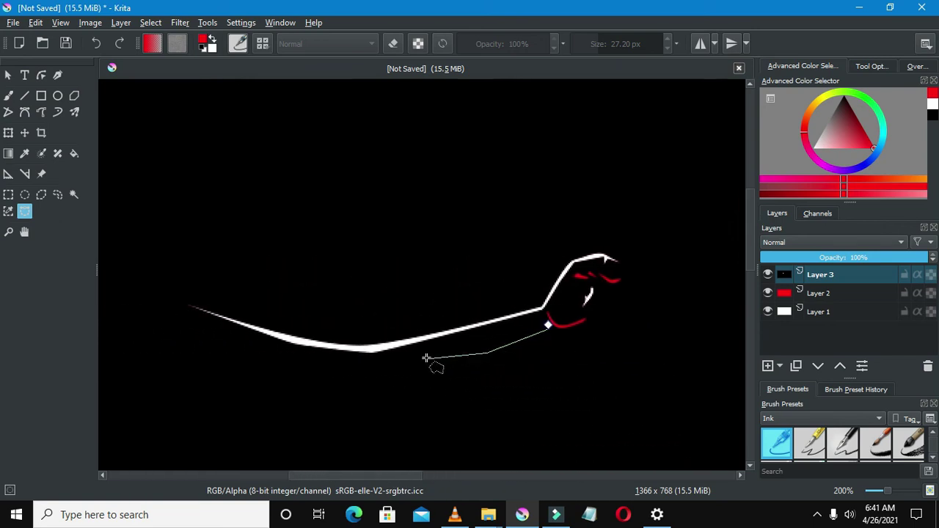
pyautogui.scroll(2, 422, 388)
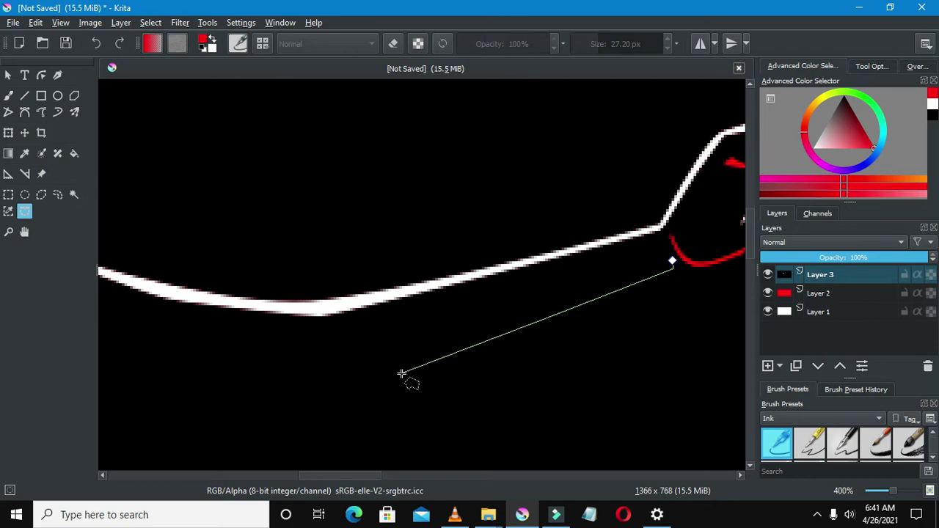
pyautogui.click(351, 376)
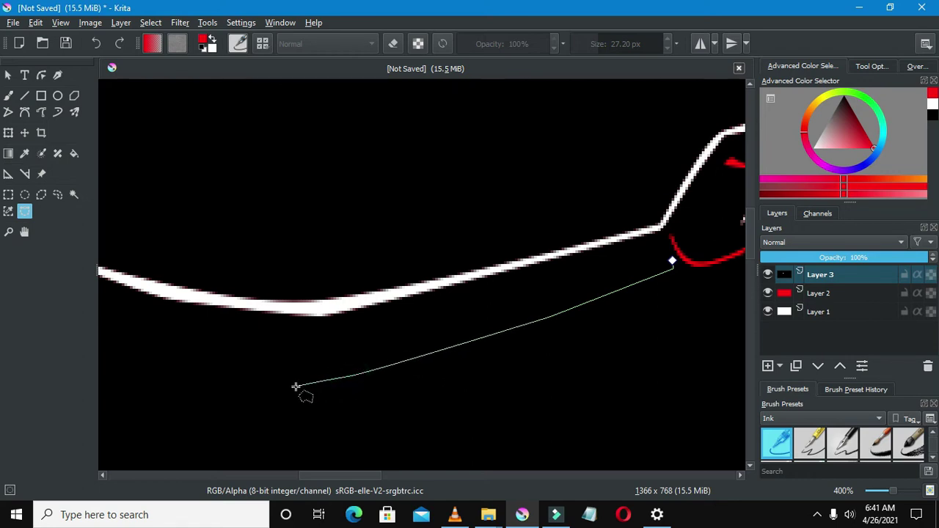
pyautogui.click(285, 385)
pyautogui.click(335, 377)
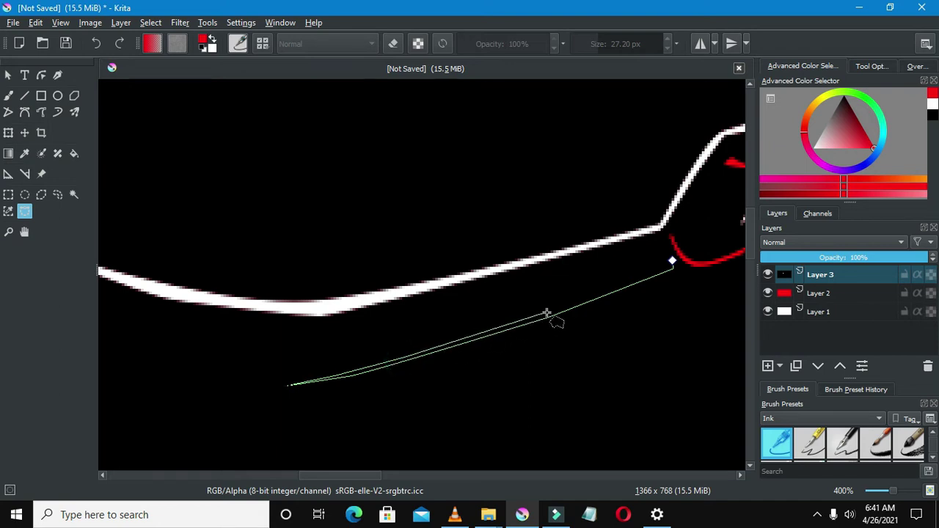
pyautogui.click(673, 260)
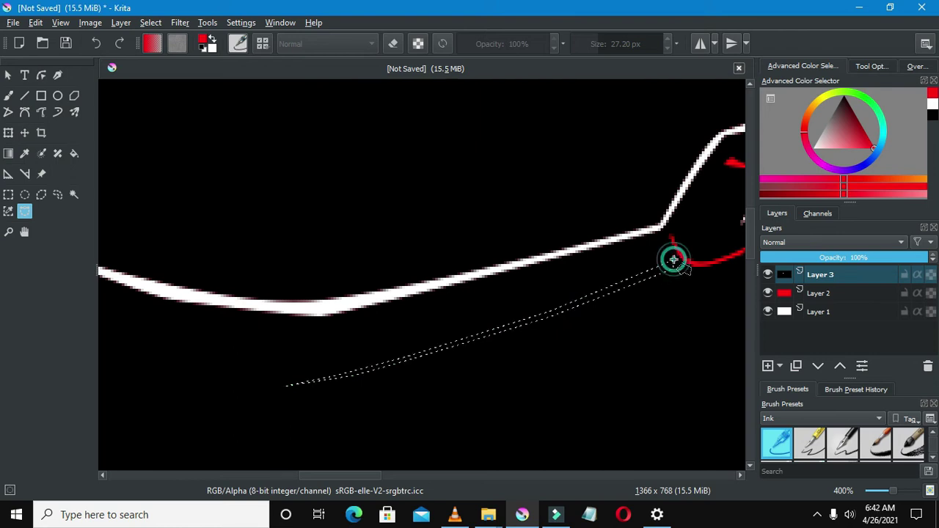
# Cut the selected tapering stroke from Layer 3 to a new layer and delete the pasted layer
pyautogui.click(8, 194)
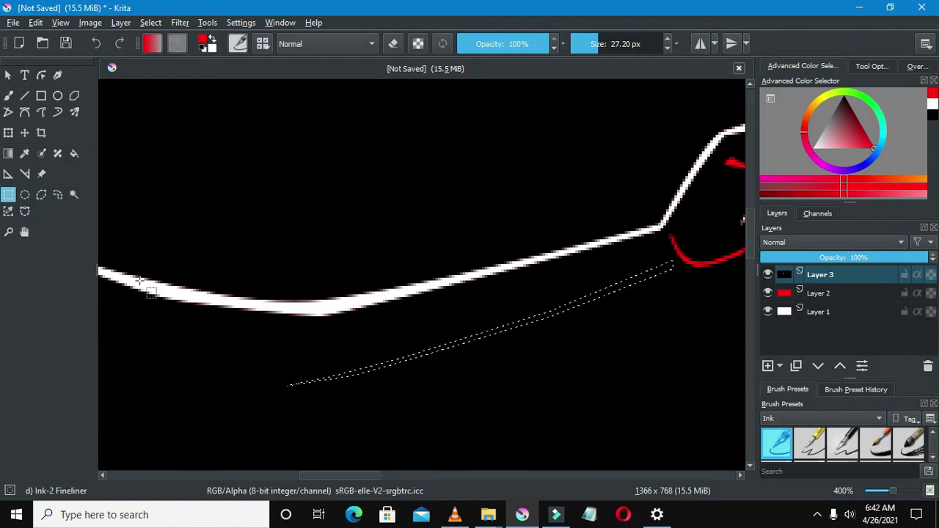
pyautogui.rightClick(349, 352)
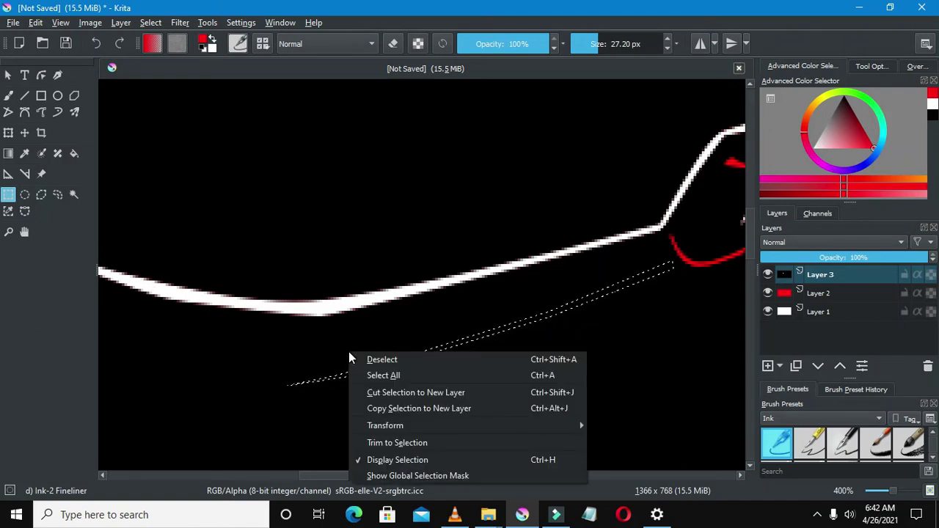
pyautogui.click(409, 396)
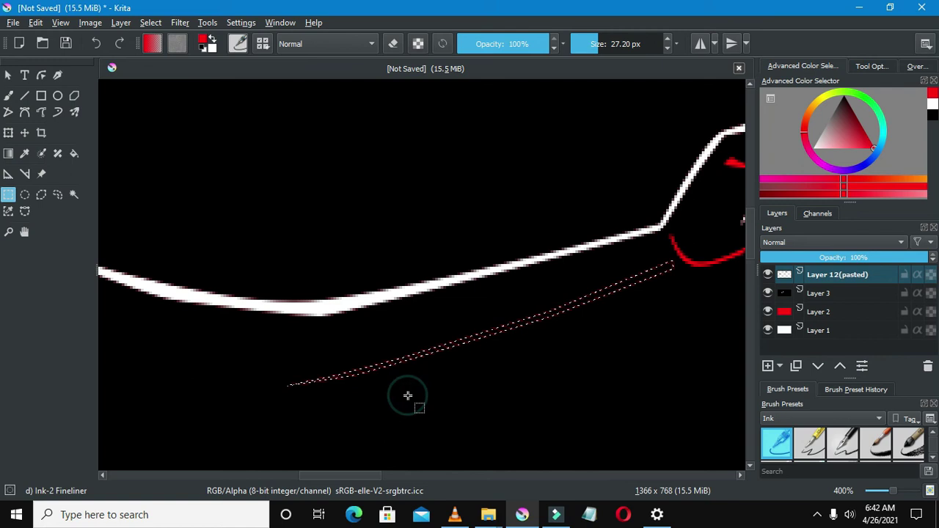
pyautogui.click(928, 365)
# Cut the same tapering stroke from Layer 2 to a new layer and delete that pasted layer
pyautogui.click(822, 293)
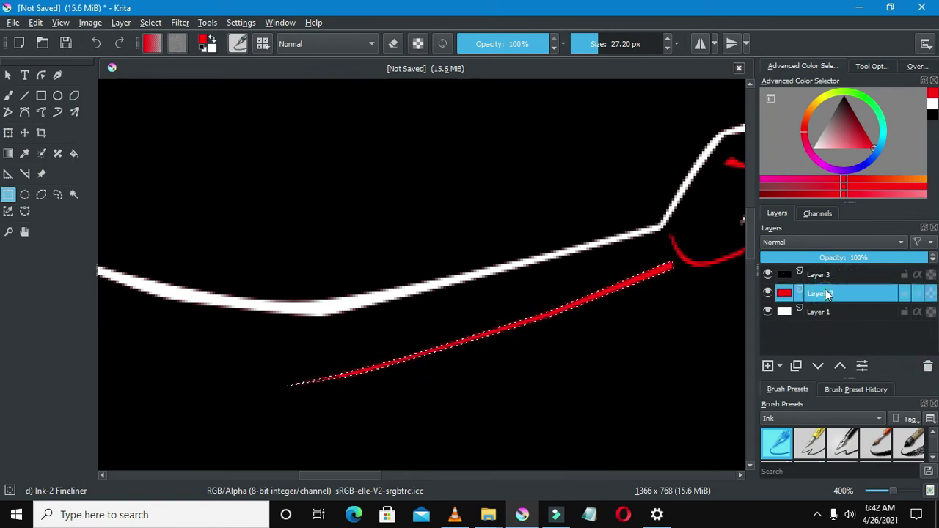
pyautogui.rightClick(452, 323)
pyautogui.click(477, 365)
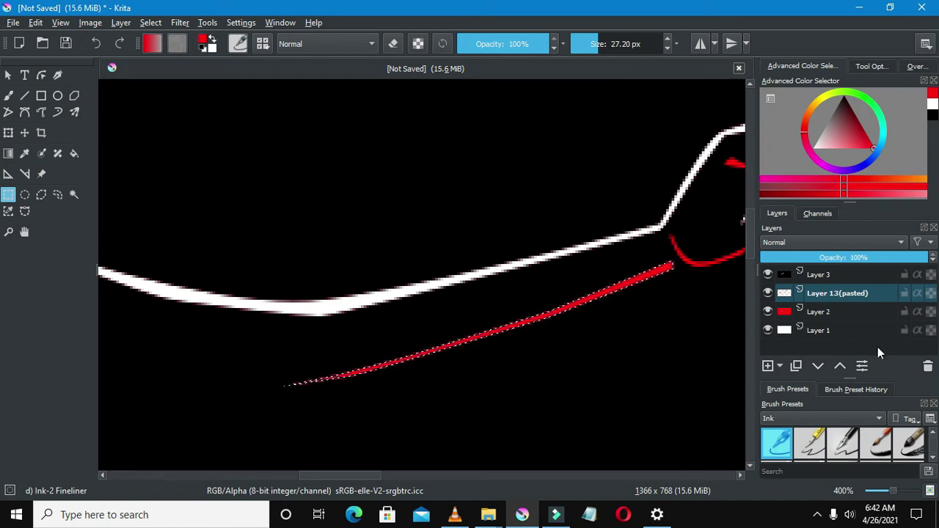
pyautogui.click(926, 369)
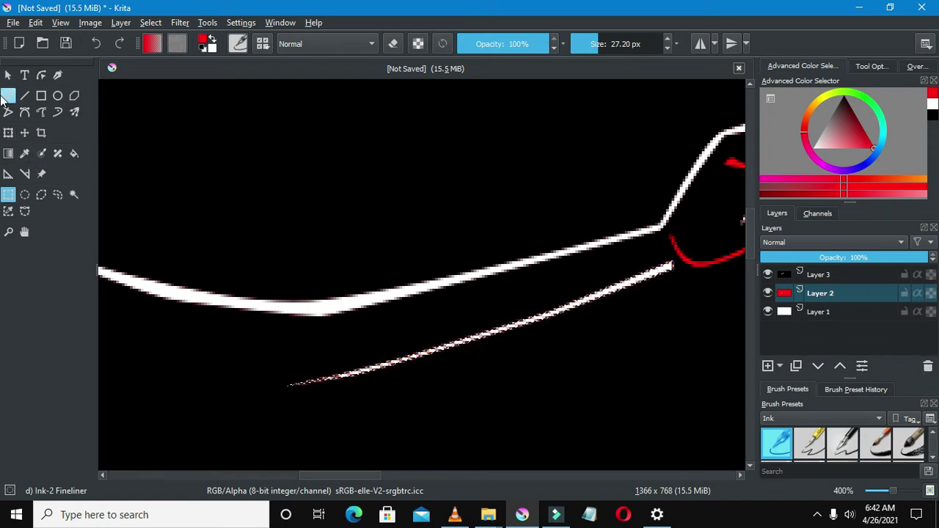
# Brush white along the selected tapering stroke on Layer 2 and clear the selection
pyautogui.click(7, 96)
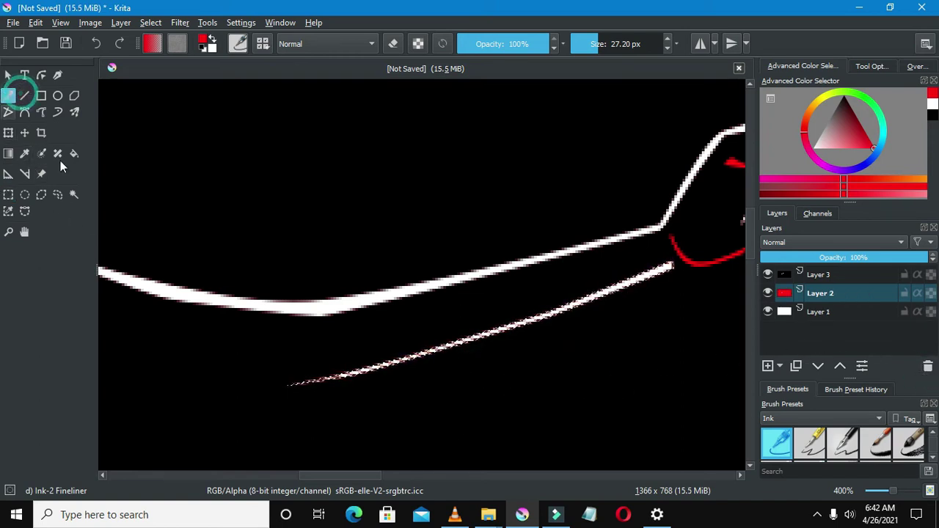
pyautogui.click(844, 127)
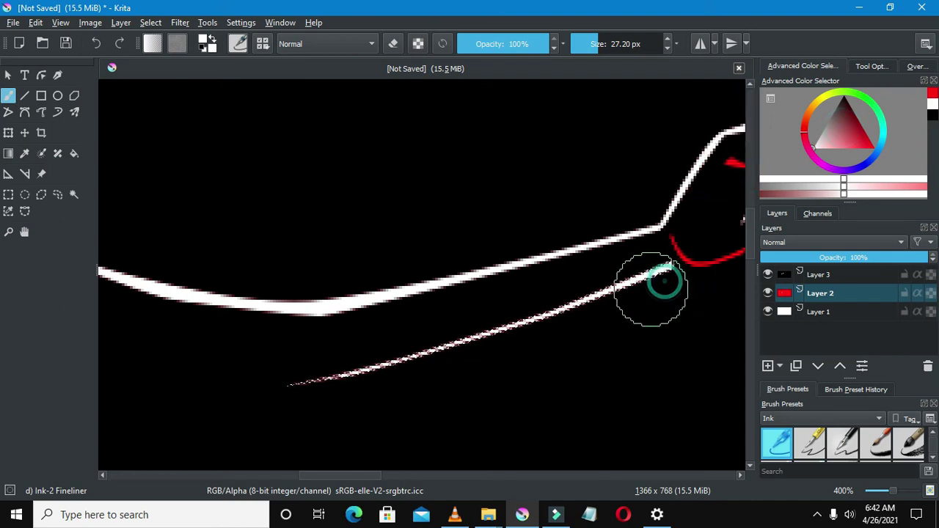
pyautogui.moveTo(605, 302); pyautogui.dragTo(306, 379)
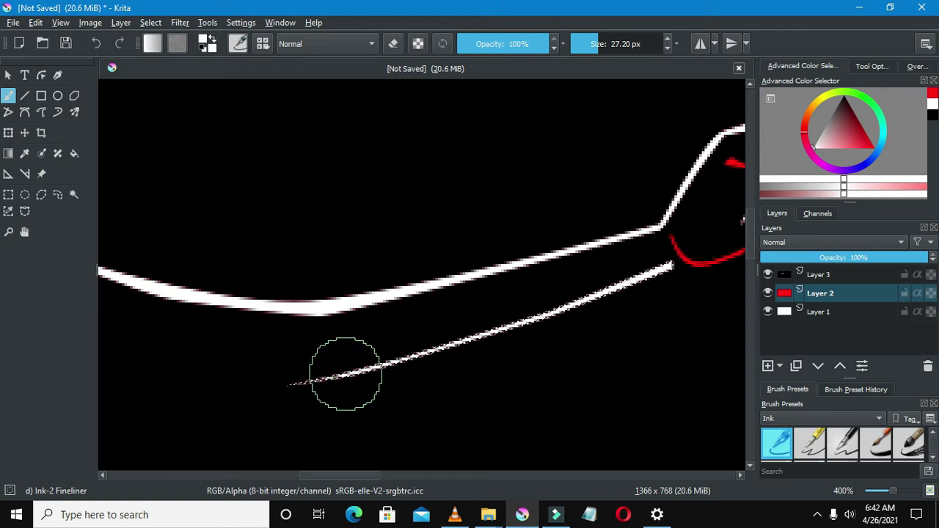
pyautogui.click(8, 195)
pyautogui.rightClick(427, 205)
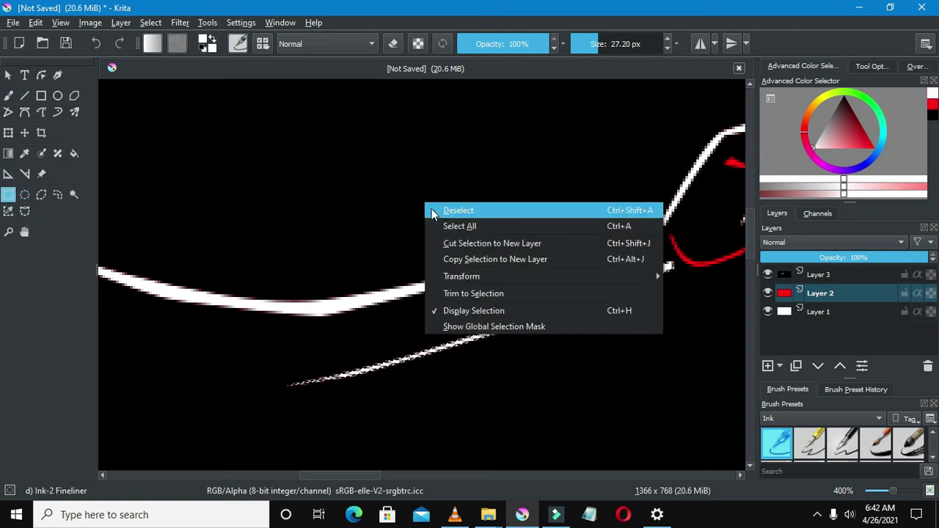
pyautogui.click(433, 211)
pyautogui.scroll(-3, 420, 199)
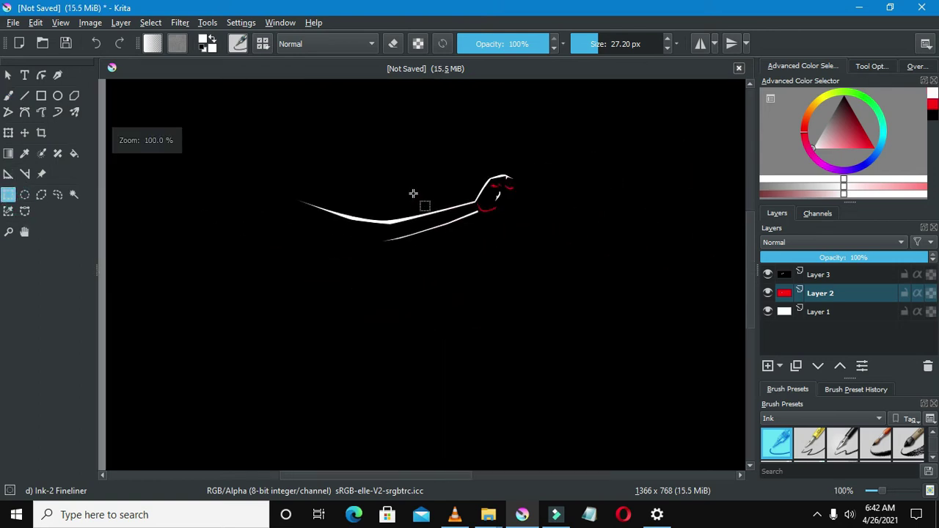
pyautogui.scroll(4, 460, 187)
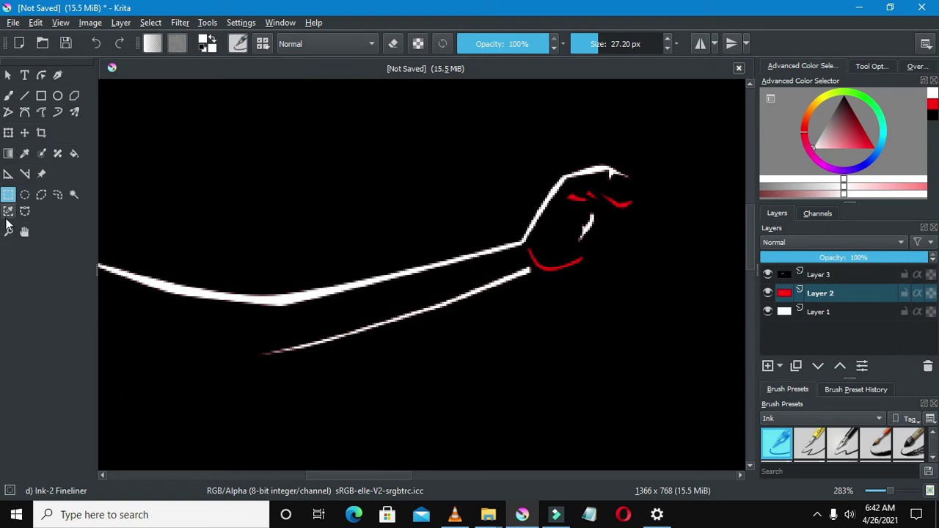
# On Layer 3, outline a thin tapering stroke just below and parallel to the lower white line with the Bezier curve selection
pyautogui.click(22, 214)
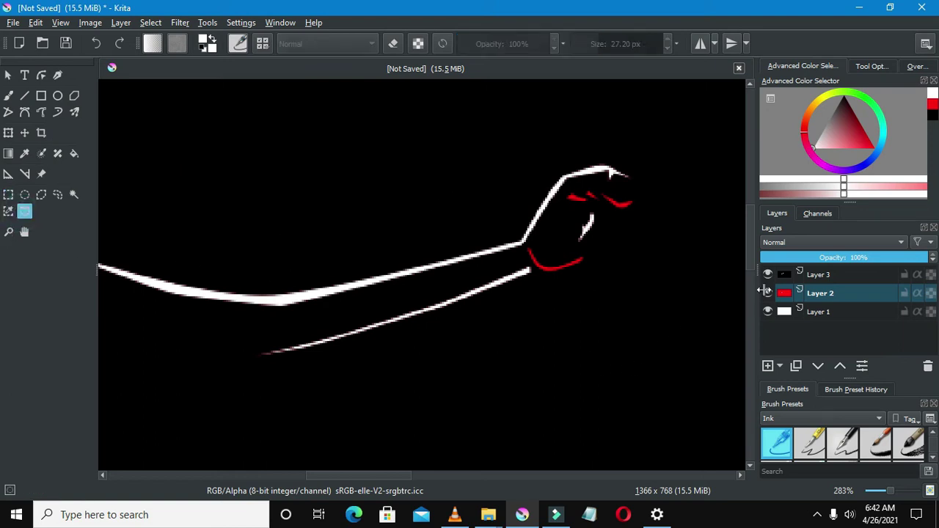
pyautogui.click(831, 279)
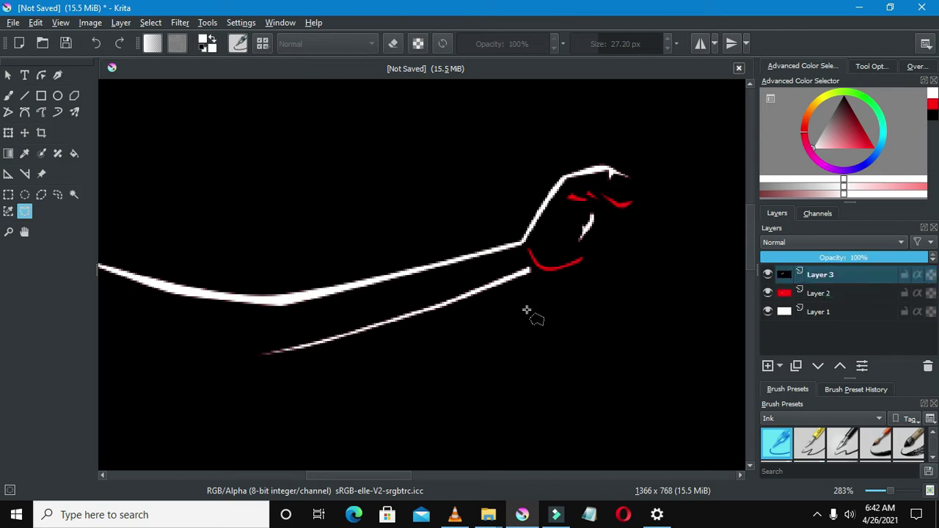
pyautogui.scroll(1, 527, 311)
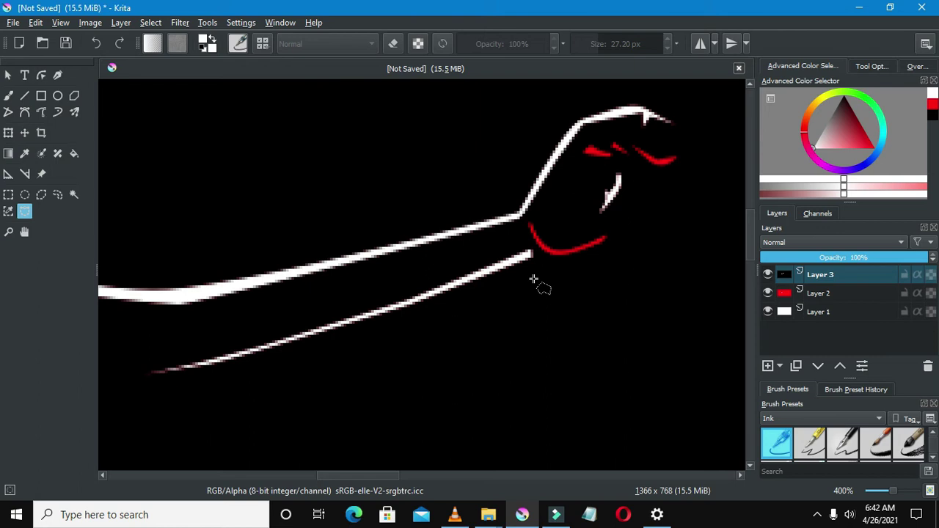
pyautogui.keyDown('ctrl'); pyautogui.click(536, 275); pyautogui.keyUp('ctrl')
pyautogui.scroll(3, 533, 274)
pyautogui.keyDown('ctrl'); pyautogui.click(538, 265); pyautogui.keyUp('ctrl')
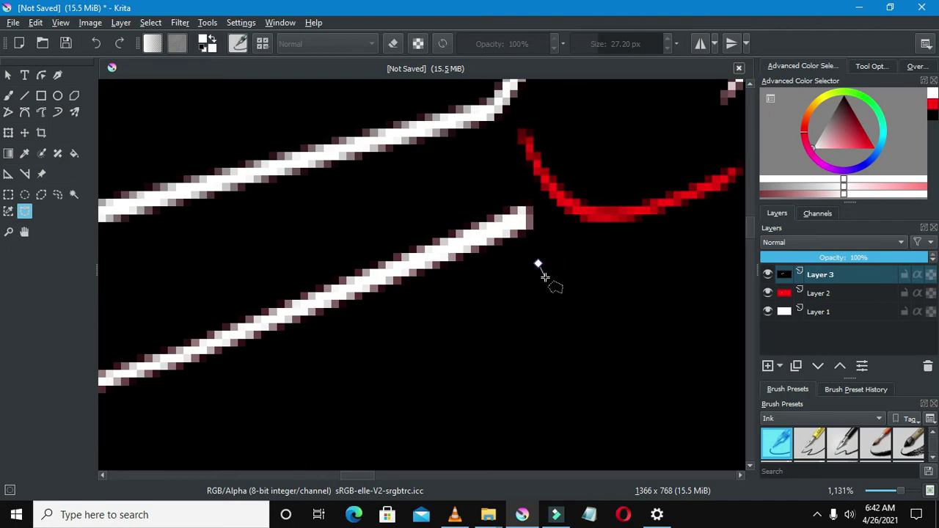
pyautogui.click(544, 276)
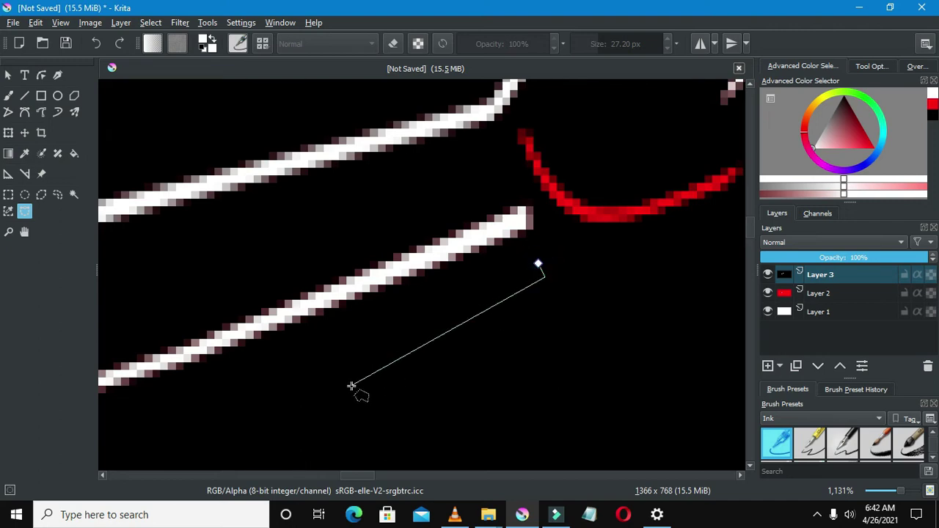
pyautogui.click(331, 387)
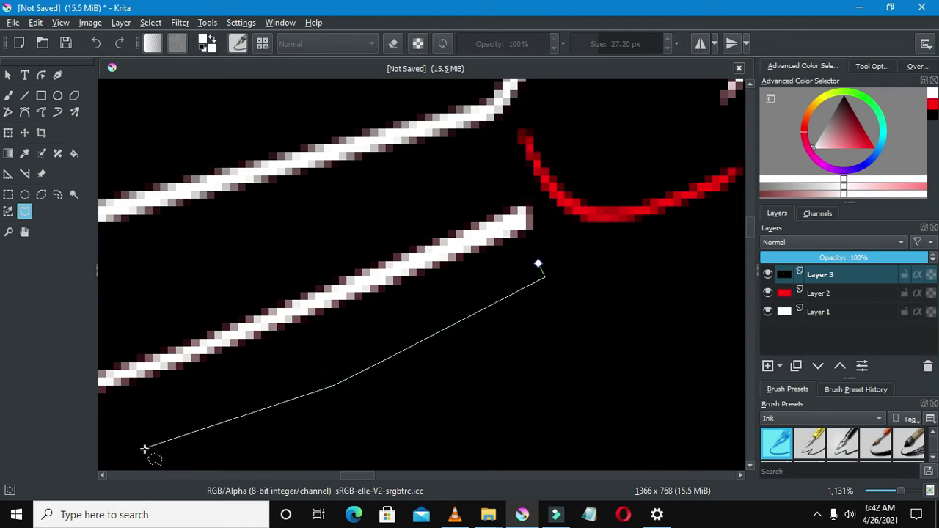
pyautogui.scroll(-2, 137, 450)
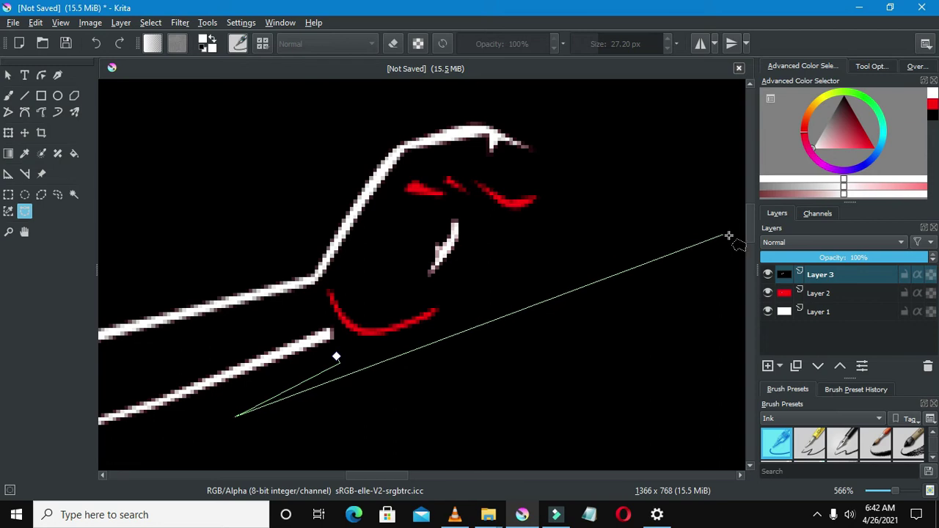
pyautogui.scroll(-4, 494, 304)
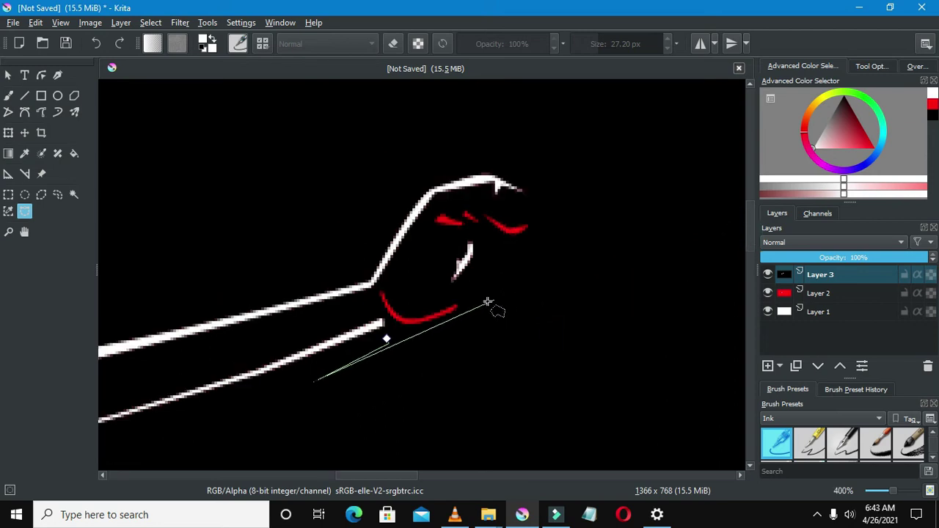
pyautogui.scroll(3, 370, 360)
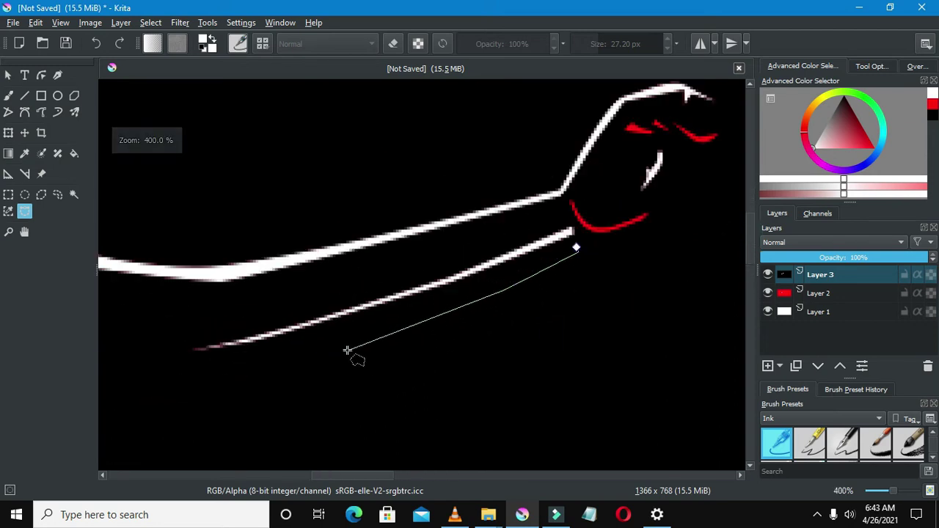
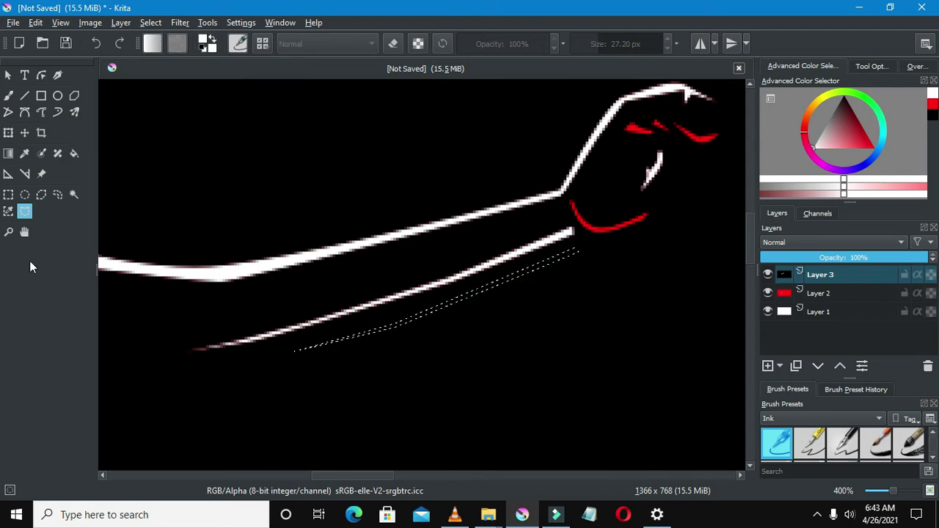
# Cut the selected tapering stroke from Layer 3 to a new layer and delete the pasted layer
pyautogui.click(8, 195)
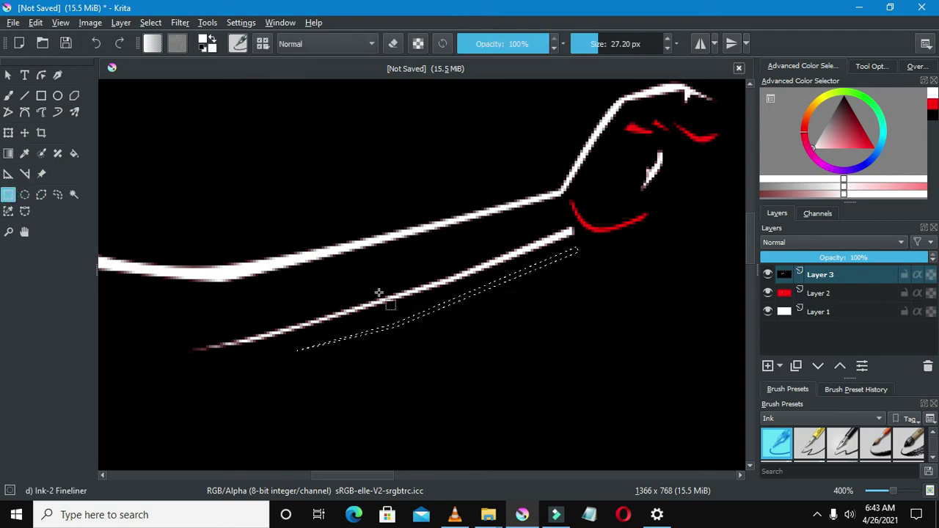
pyautogui.rightClick(379, 296)
pyautogui.click(421, 334)
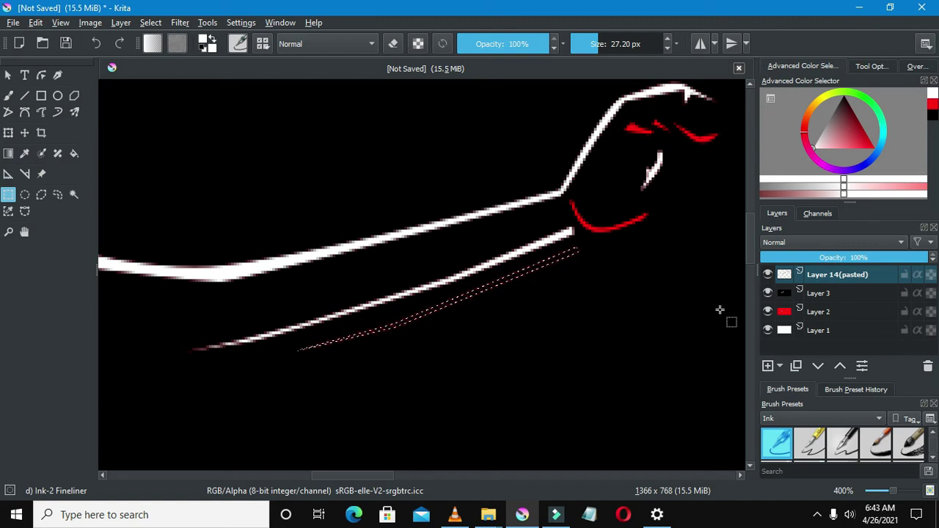
pyautogui.click(927, 367)
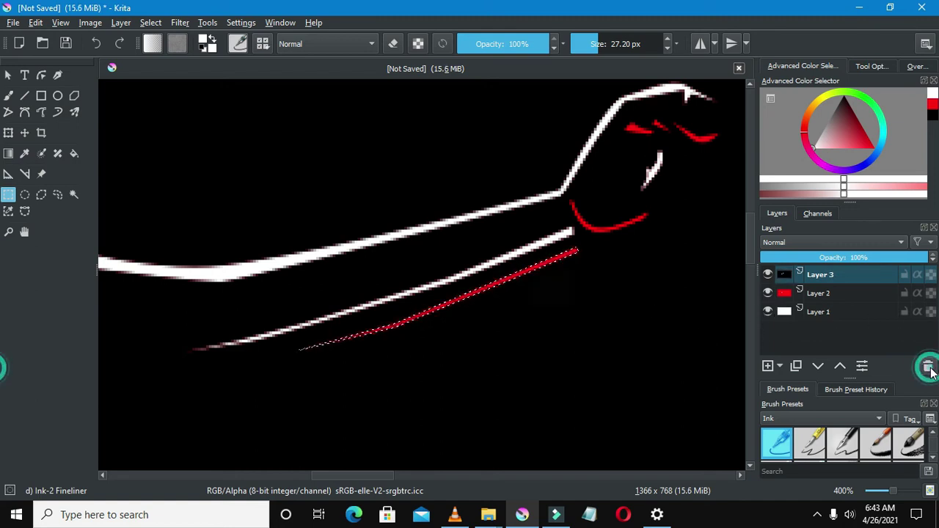
# Brush red along the selected tapering stroke on Layer 3 and clear the selection
pyautogui.click(9, 96)
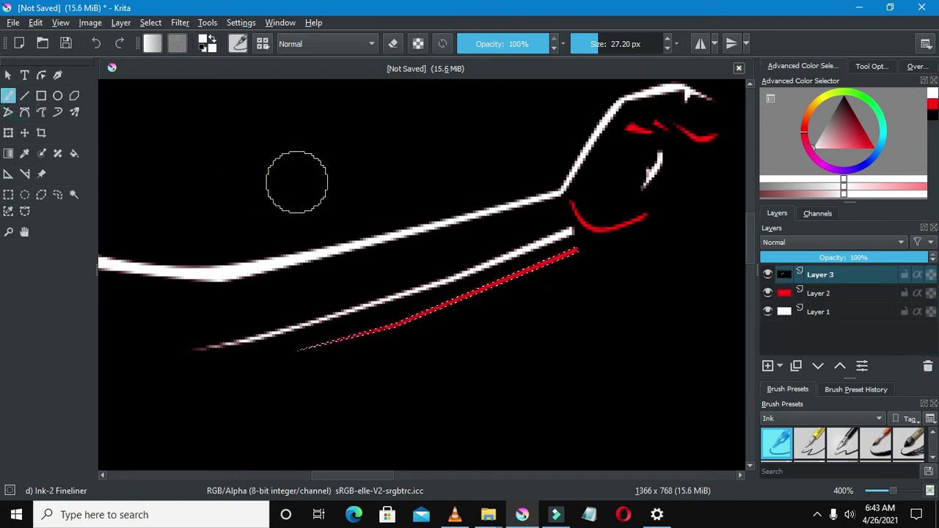
pyautogui.click(934, 107)
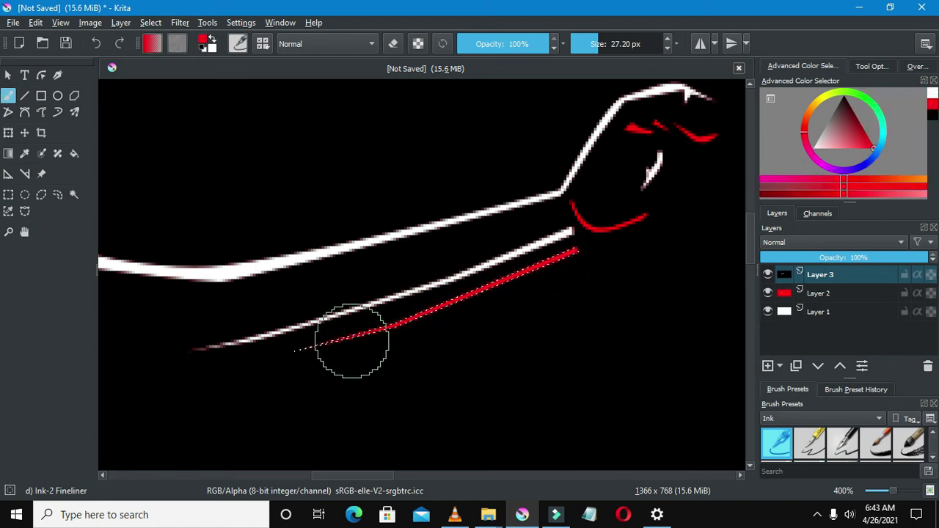
pyautogui.click(8, 195)
pyautogui.rightClick(308, 193)
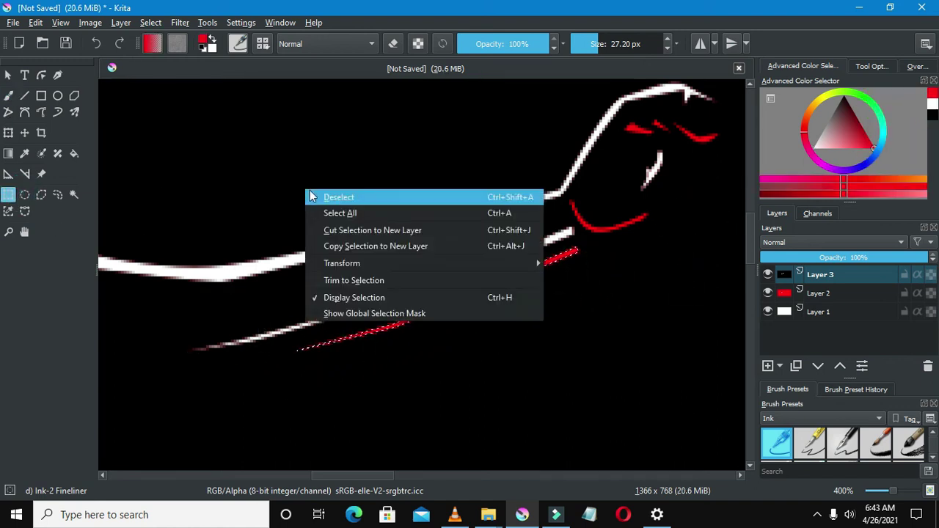
pyautogui.click(309, 196)
# Start a Bezier curve selection below the red crescent with a short curve running down and right past the red stroke's end
pyautogui.scroll(-5, 302, 184)
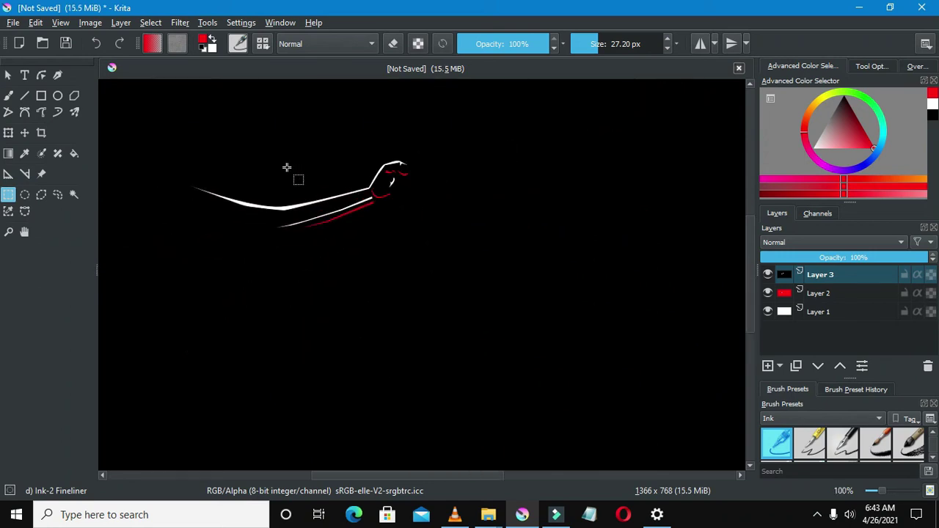
pyautogui.scroll(2, 287, 167)
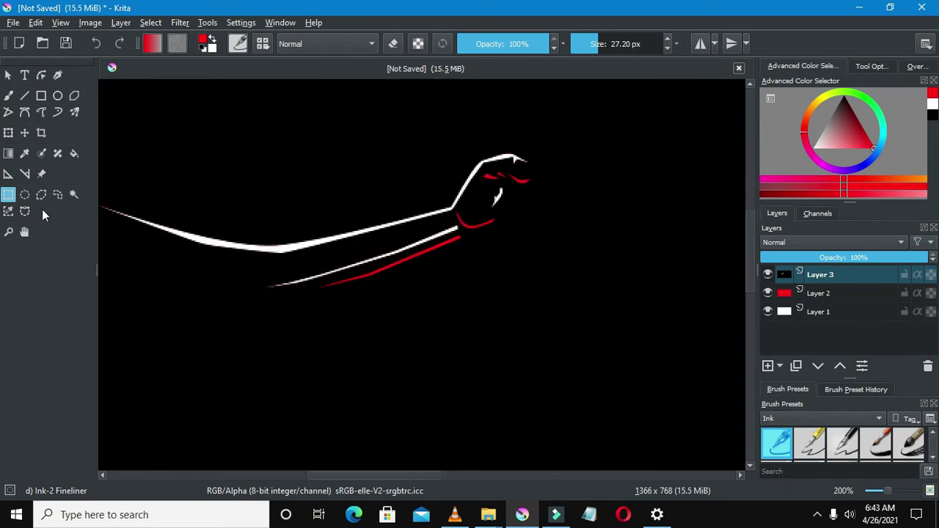
pyautogui.click(24, 211)
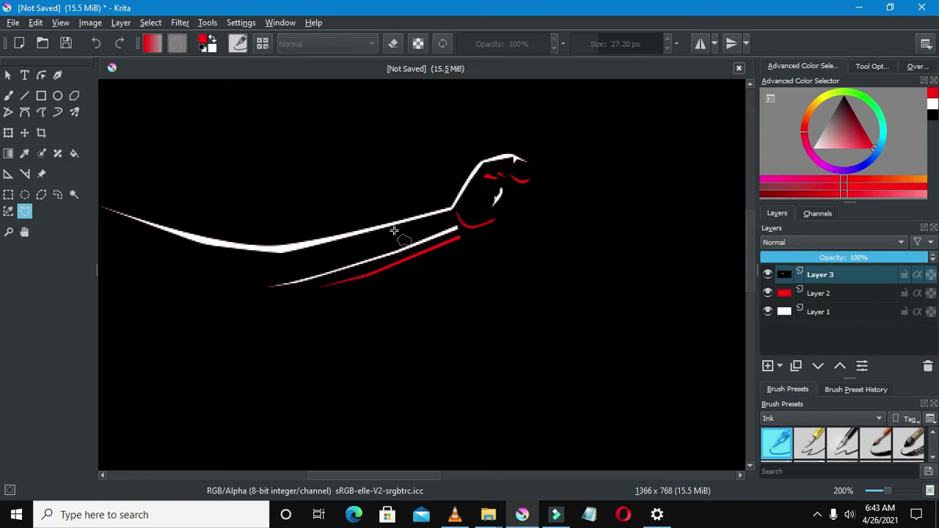
pyautogui.scroll(3, 394, 232)
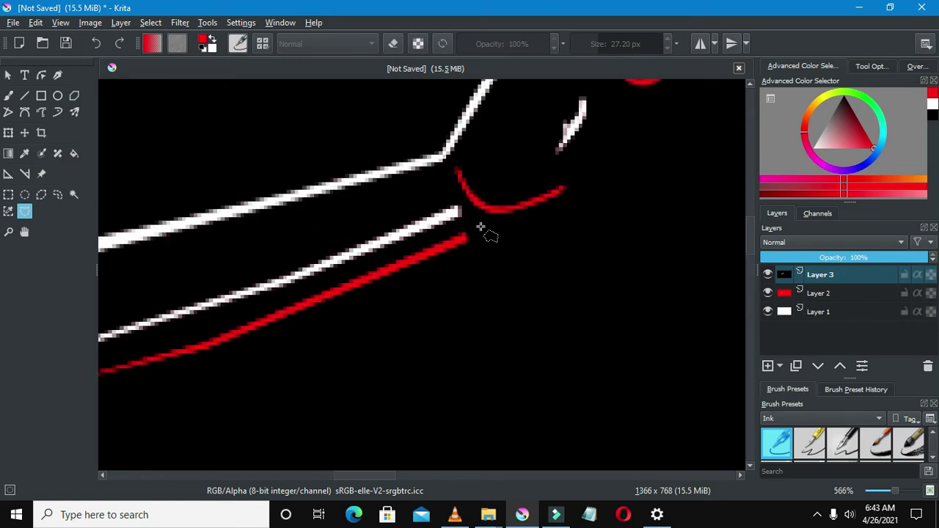
pyautogui.click(480, 224)
pyautogui.moveTo(486, 247); pyautogui.dragTo(498, 269)
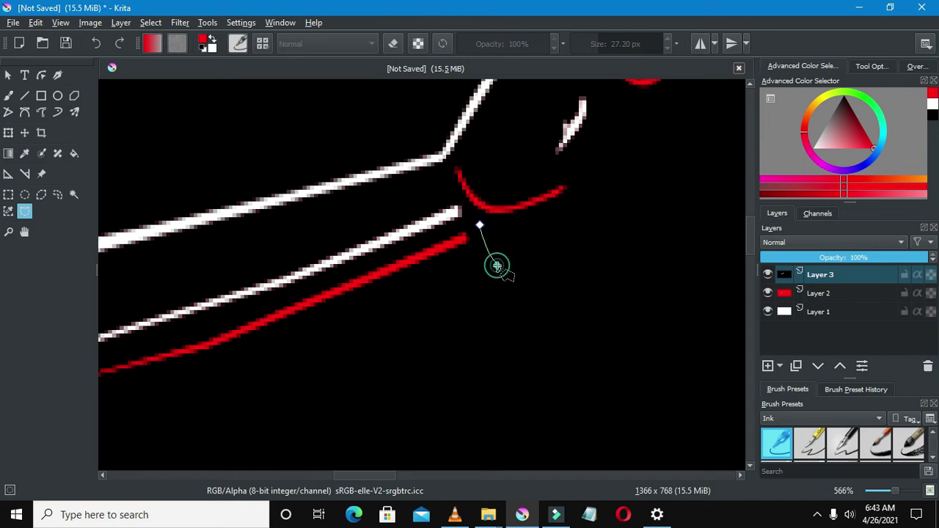
pyautogui.scroll(2, 480, 233)
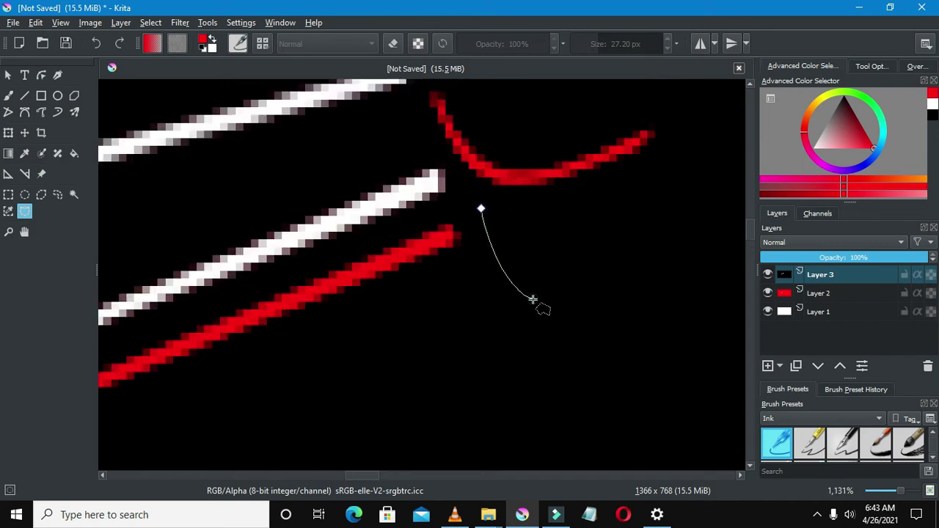
pyautogui.click(532, 299)
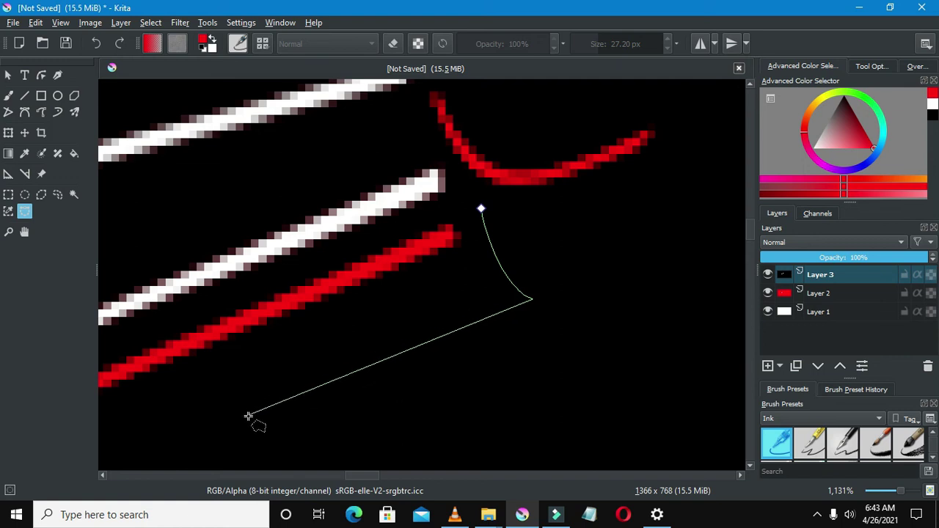
pyautogui.scroll(-4, 218, 430)
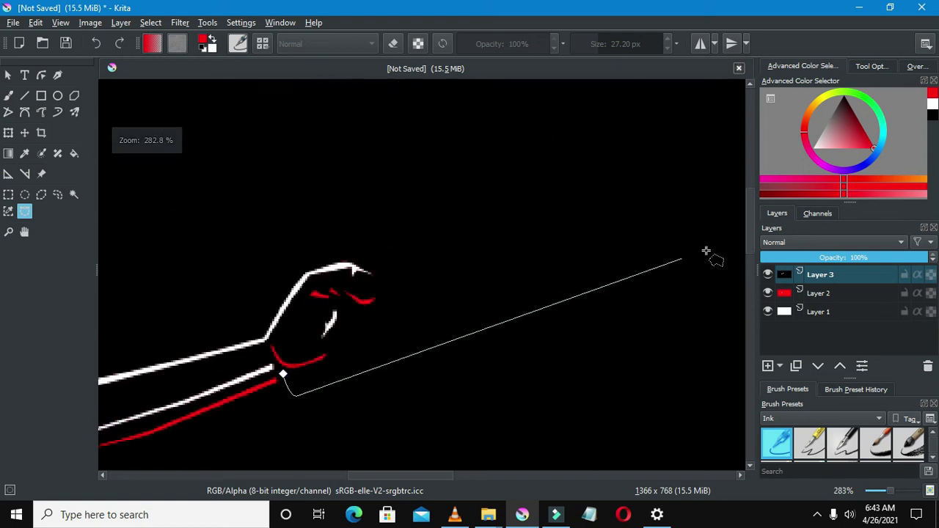
pyautogui.scroll(-2, 750, 233)
pyautogui.scroll(-2, 367, 335)
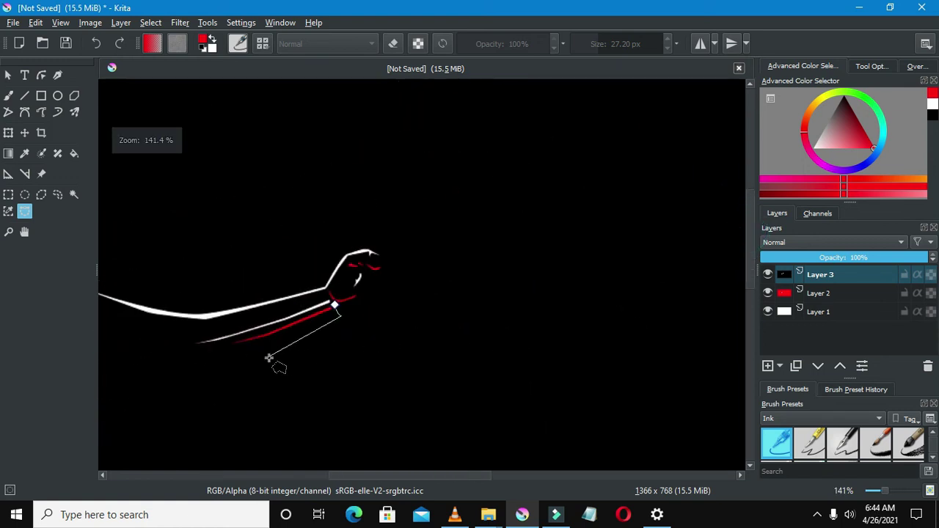
pyautogui.scroll(3, 269, 358)
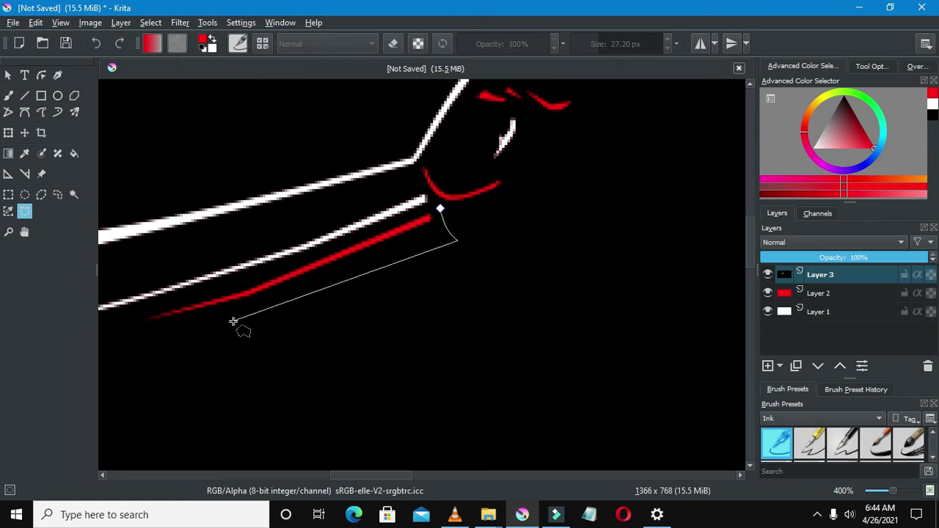
pyautogui.click(234, 321)
pyautogui.press('1')
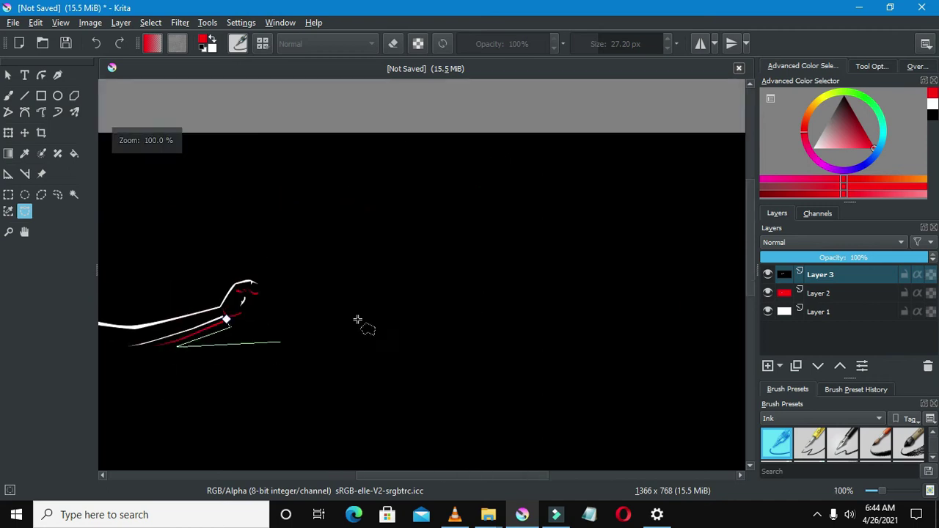
pyautogui.scroll(-2, 749, 243)
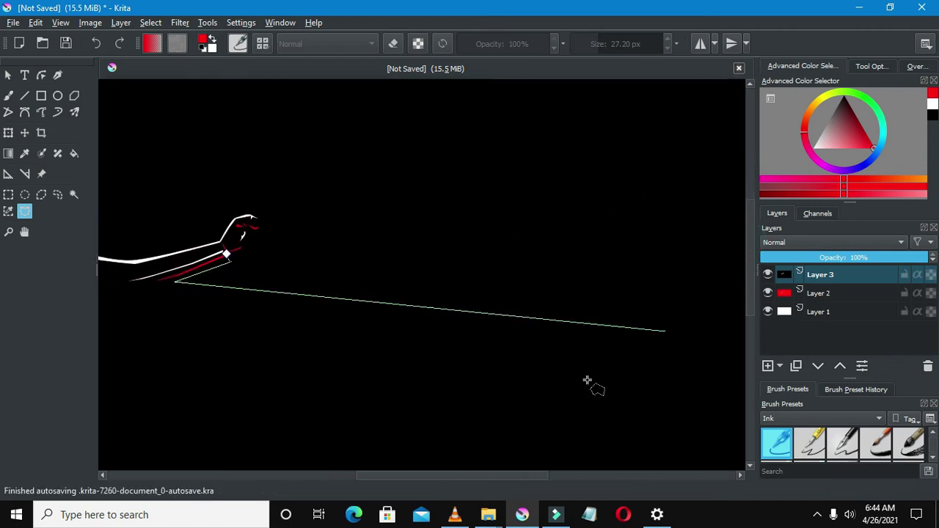
pyautogui.moveTo(540, 478); pyautogui.dragTo(430, 413)
pyautogui.scroll(2, 346, 290)
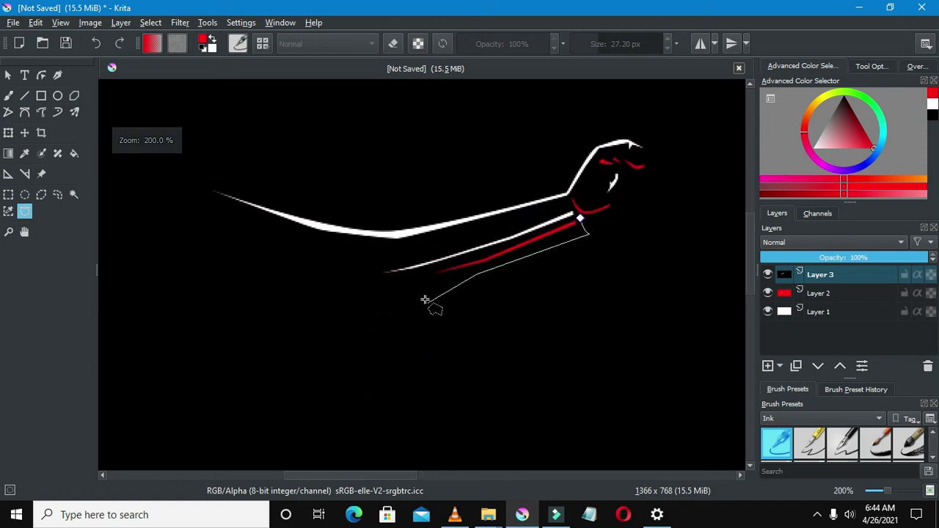
pyautogui.scroll(1, 419, 295)
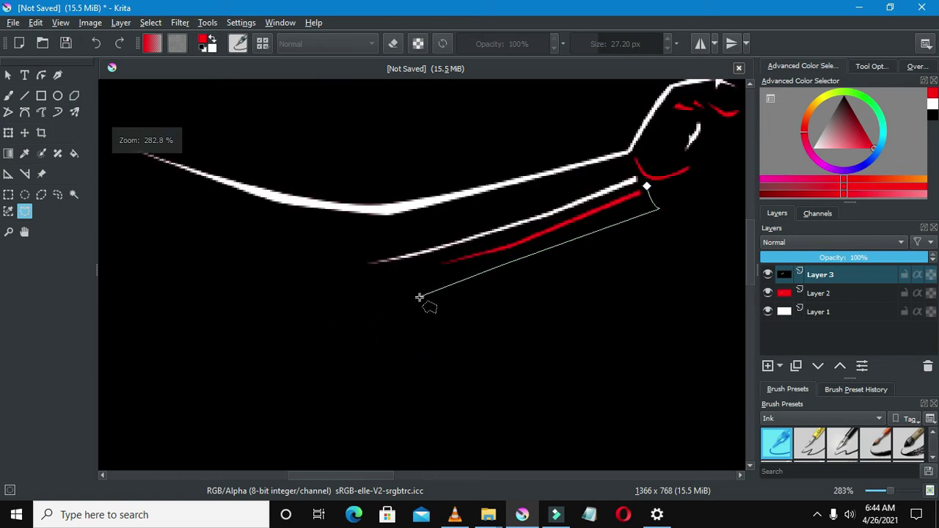
# Extend the Bezier selection outline down and left from its corner, running below and roughly parallel to the red forearm stroke
pyautogui.click(406, 301)
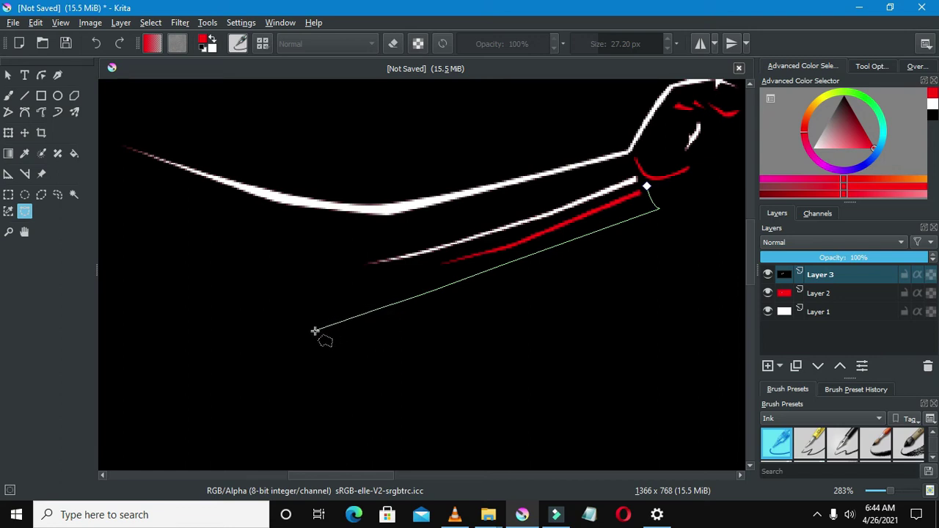
pyautogui.scroll(-3, 211, 361)
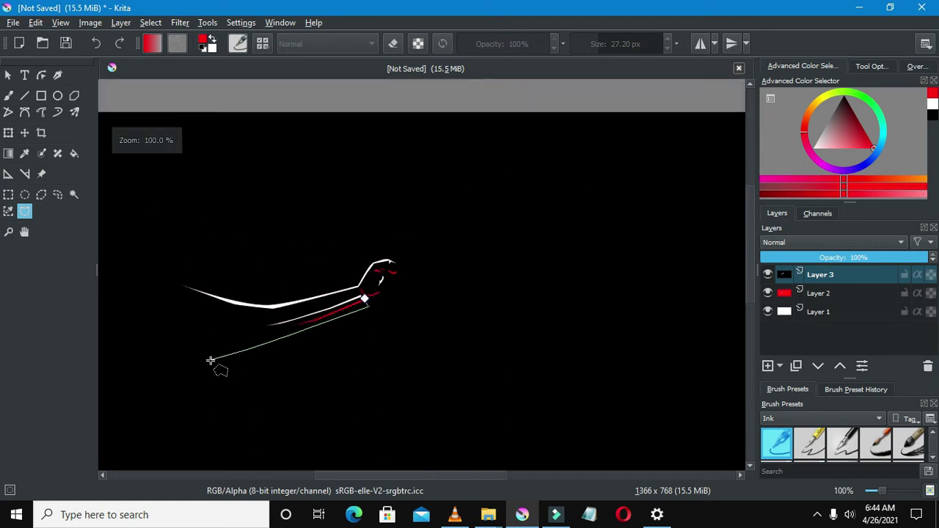
pyautogui.moveTo(318, 329); pyautogui.dragTo(313, 332)
pyautogui.click(314, 331)
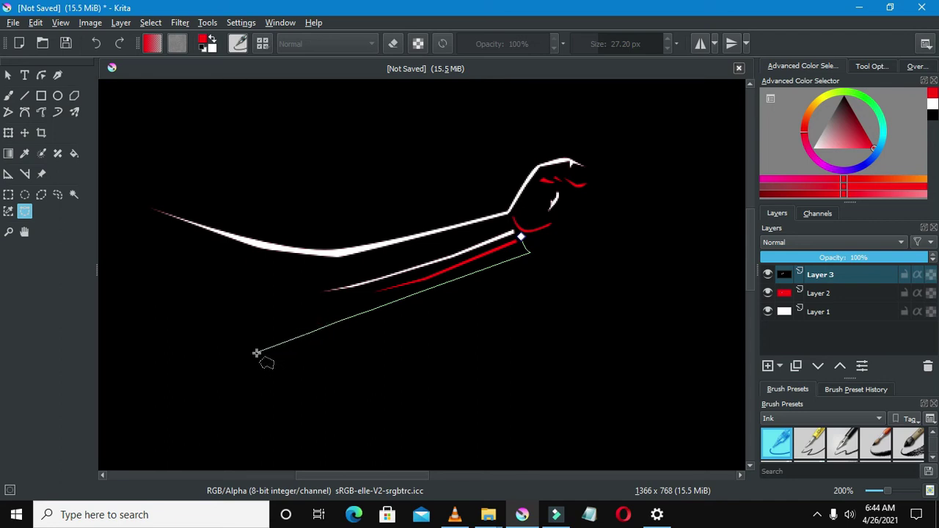
pyautogui.moveTo(256, 351); pyautogui.dragTo(209, 352)
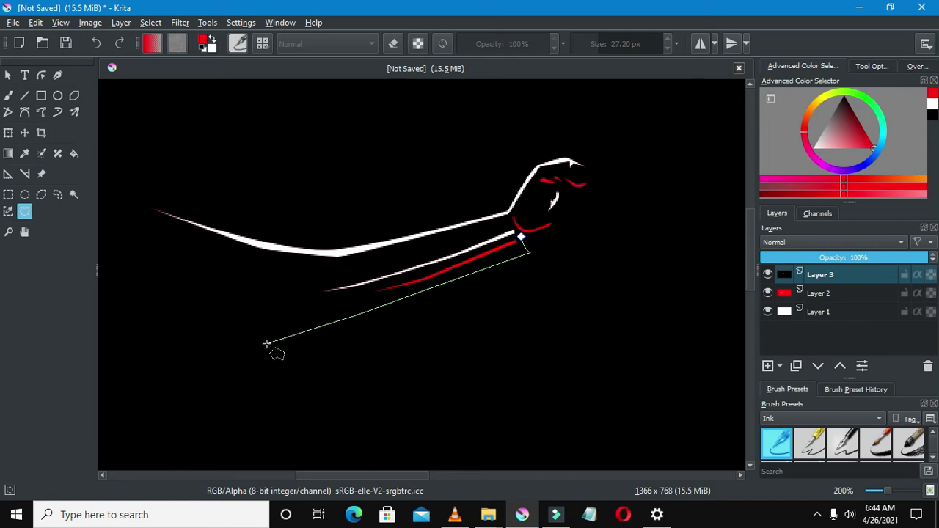
pyautogui.moveTo(295, 335); pyautogui.dragTo(254, 344)
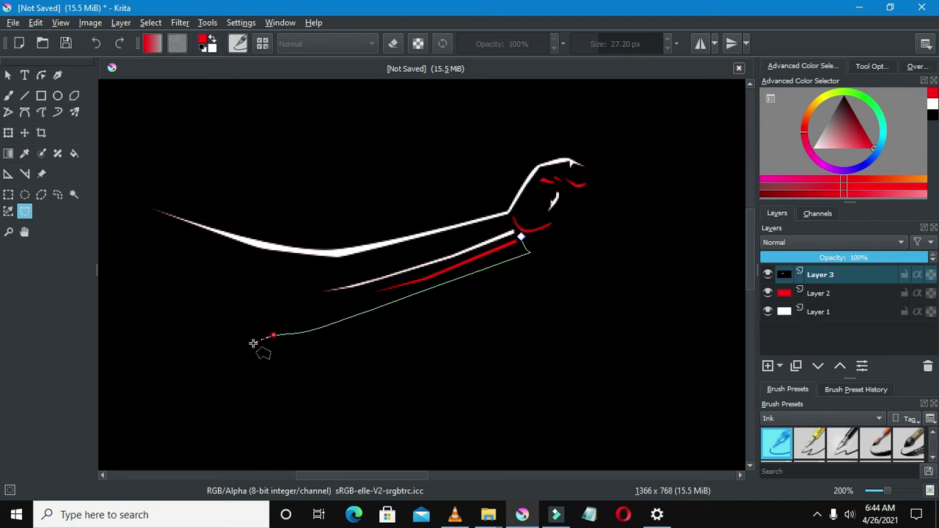
pyautogui.click(264, 339)
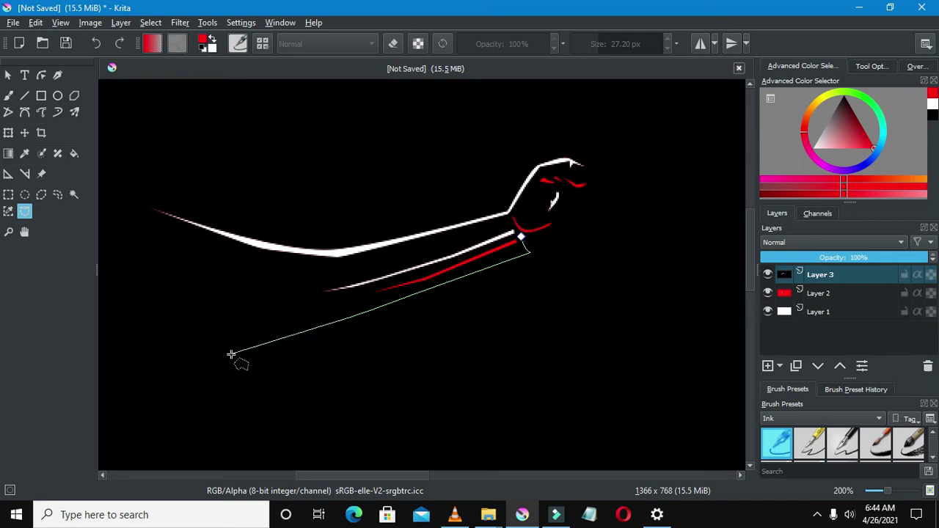
# Carry the Bezier outline farther left in a shallow upward-turning curve to a pointed tip below the upper white line's tapered end
pyautogui.click(285, 329)
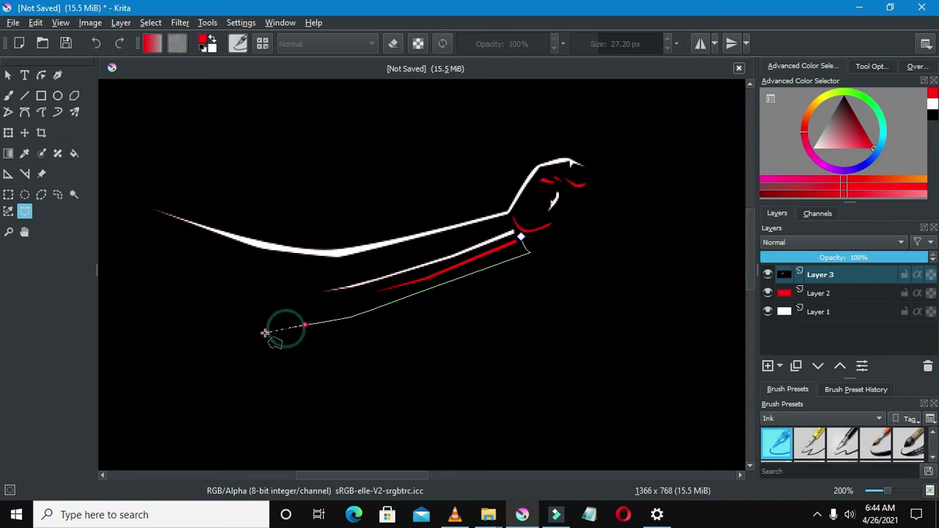
pyautogui.click(213, 338)
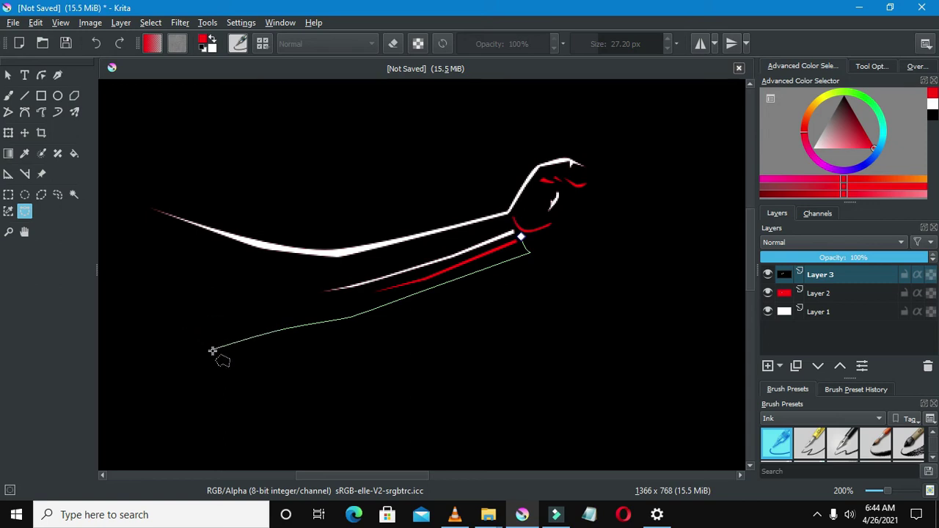
pyautogui.click(210, 337)
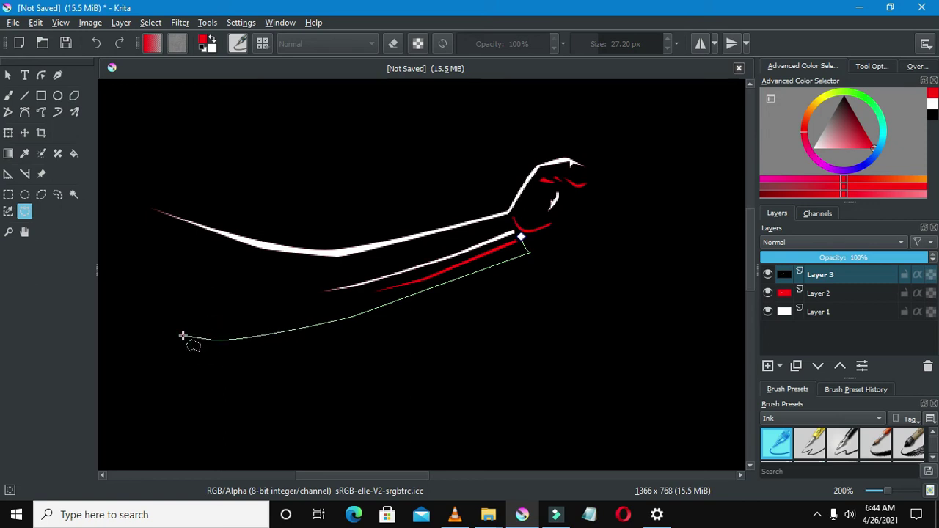
pyautogui.click(203, 342)
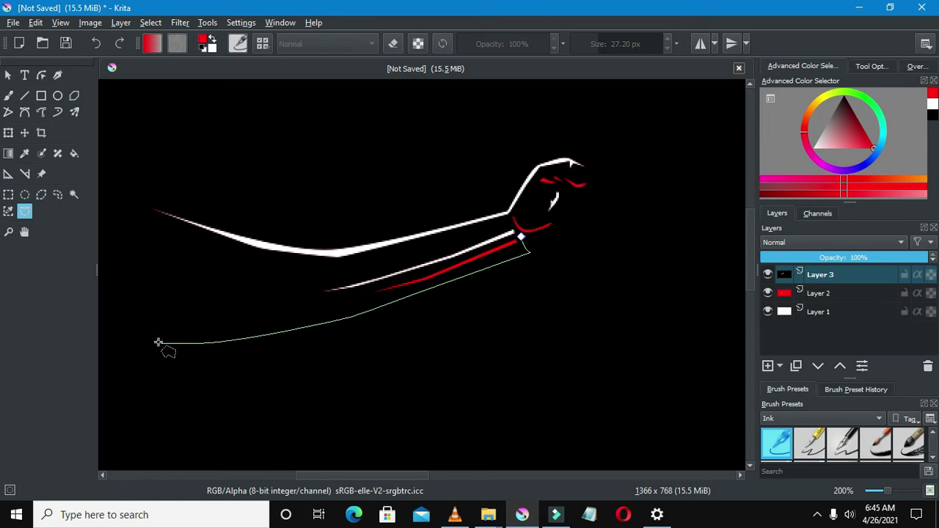
pyautogui.scroll(-2, 152, 341)
pyautogui.scroll(2, 153, 341)
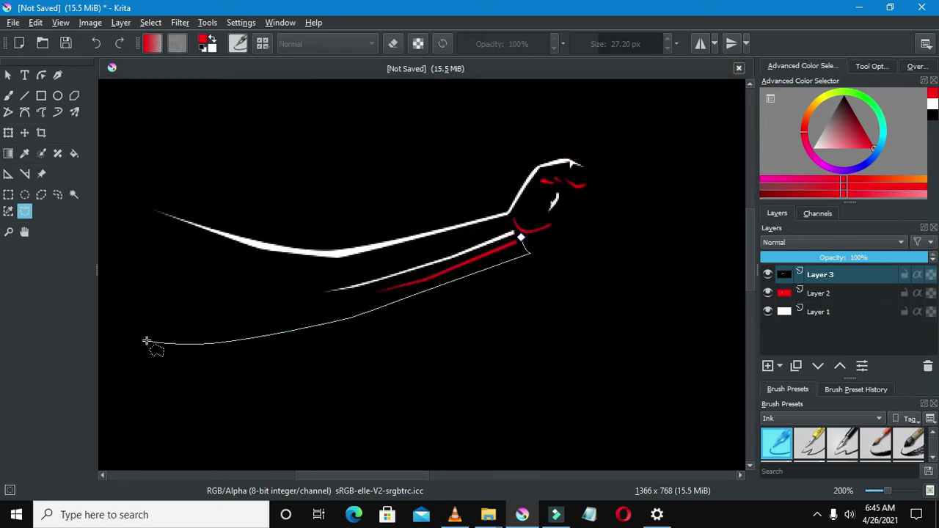
pyautogui.click(146, 342)
# Return the outline just beneath its first edge, continue past the wrist to a right-hand tip, and close the selection at its start point
pyautogui.click(232, 346)
pyautogui.click(193, 348)
pyautogui.click(233, 345)
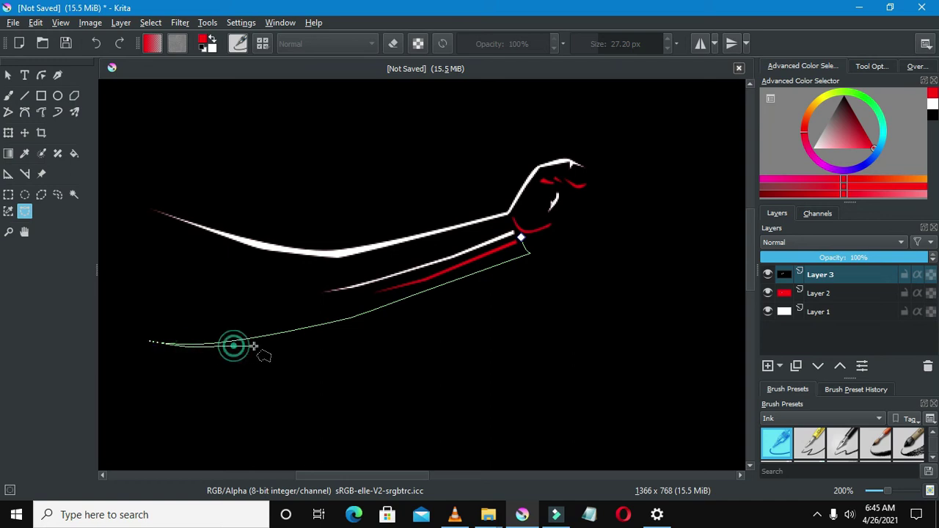
pyautogui.click(306, 334)
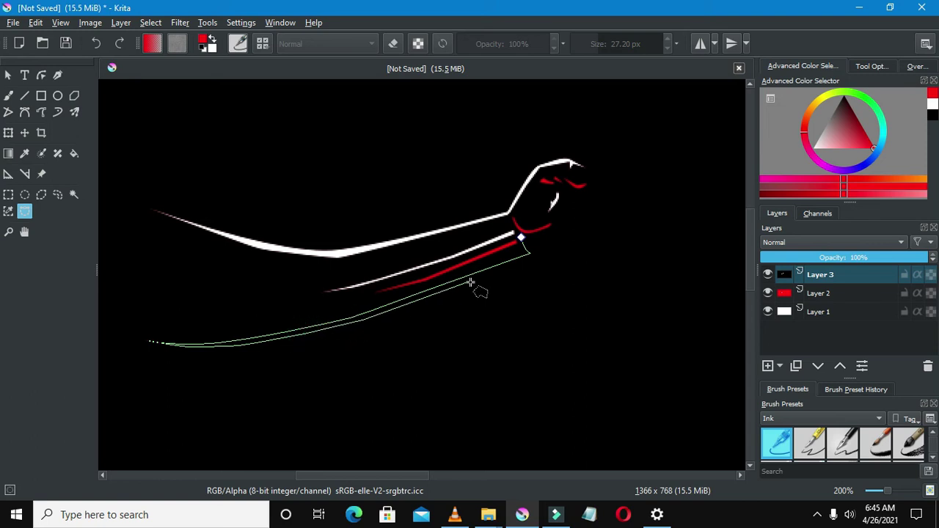
pyautogui.click(537, 256)
pyautogui.scroll(3, 547, 259)
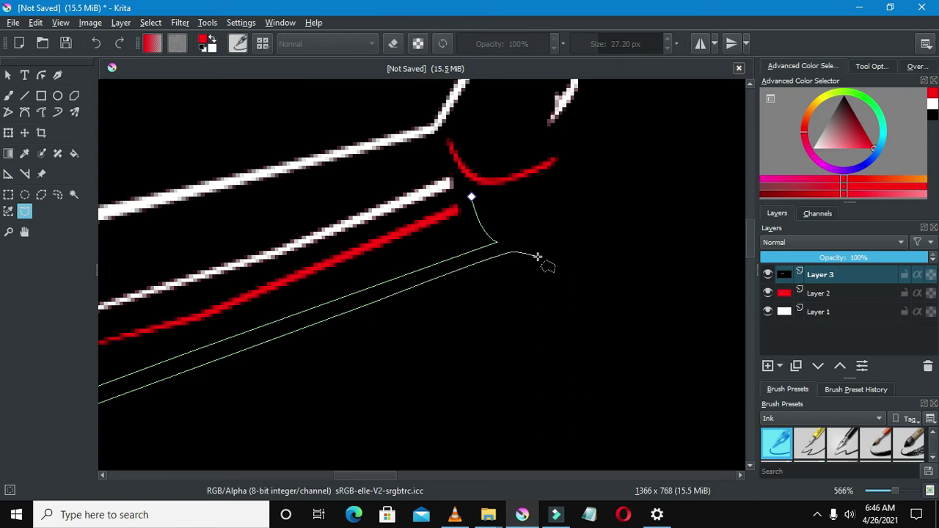
pyautogui.click(725, 199)
pyautogui.click(472, 196)
# Fill the selected long forearm stroke on Layer 3 with red and clear the selection
pyautogui.hotkey('shift', 'BackSpace')
pyautogui.hotkey('ctrl', 'r')
pyautogui.scroll(-6, 486, 188)
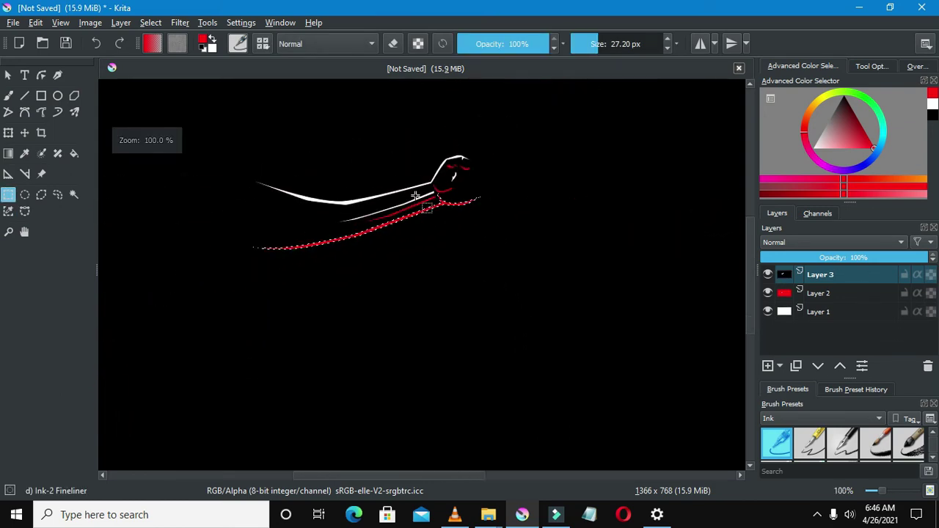
pyautogui.scroll(3, 388, 184)
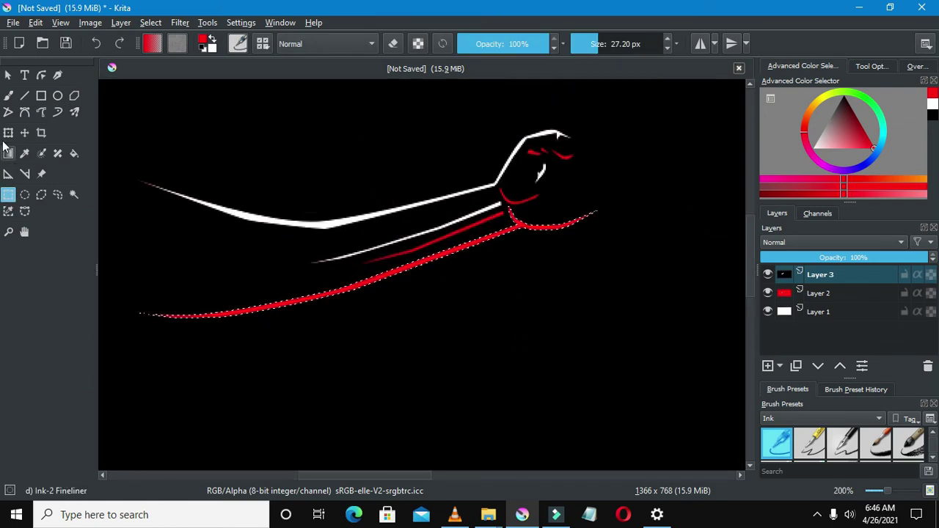
pyautogui.rightClick(116, 198)
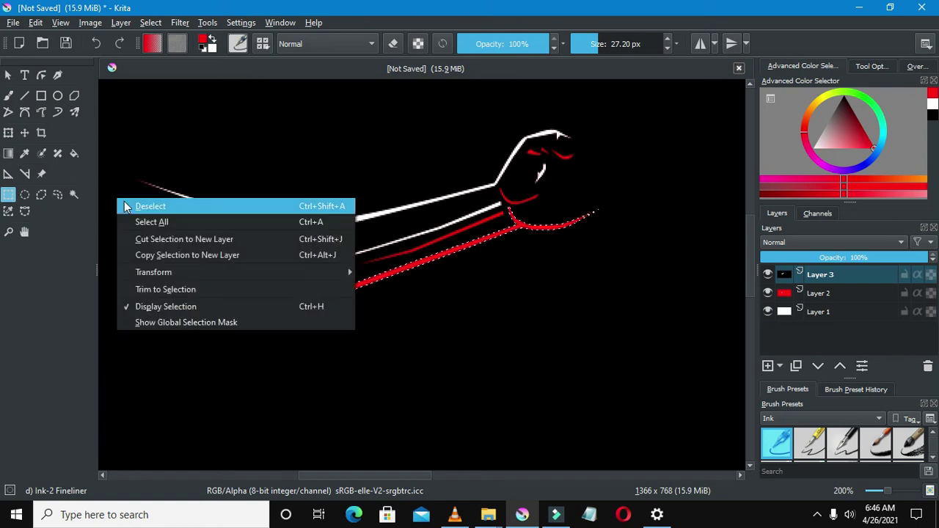
pyautogui.click(130, 203)
# Start a Bezier curve selection above the end of the hand's white top line, with a zigzag lower edge running right and down
pyautogui.scroll(-3, 132, 203)
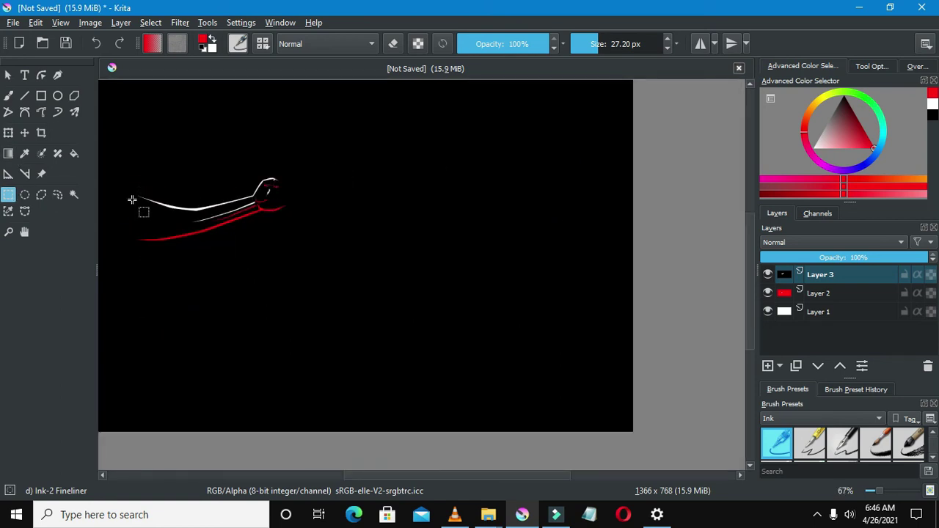
pyautogui.scroll(3, 134, 198)
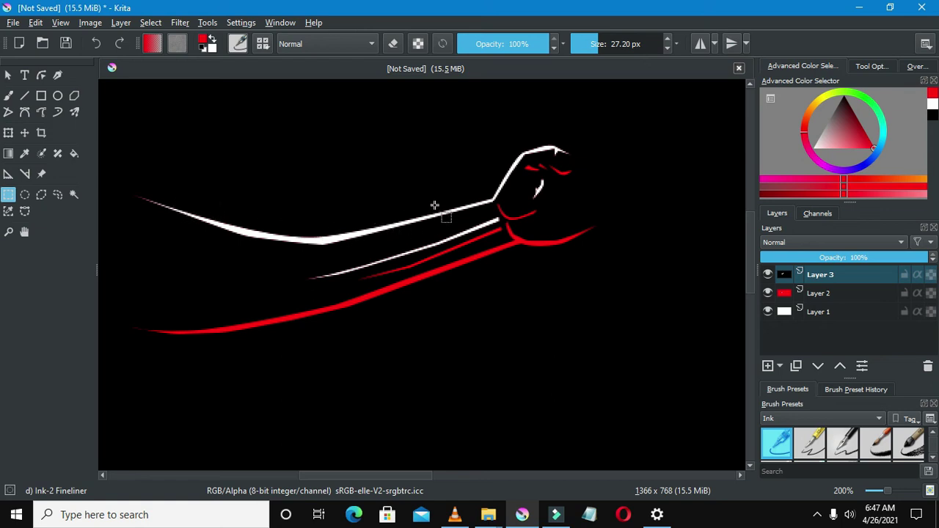
pyautogui.scroll(-1, 434, 205)
pyautogui.scroll(2, 503, 189)
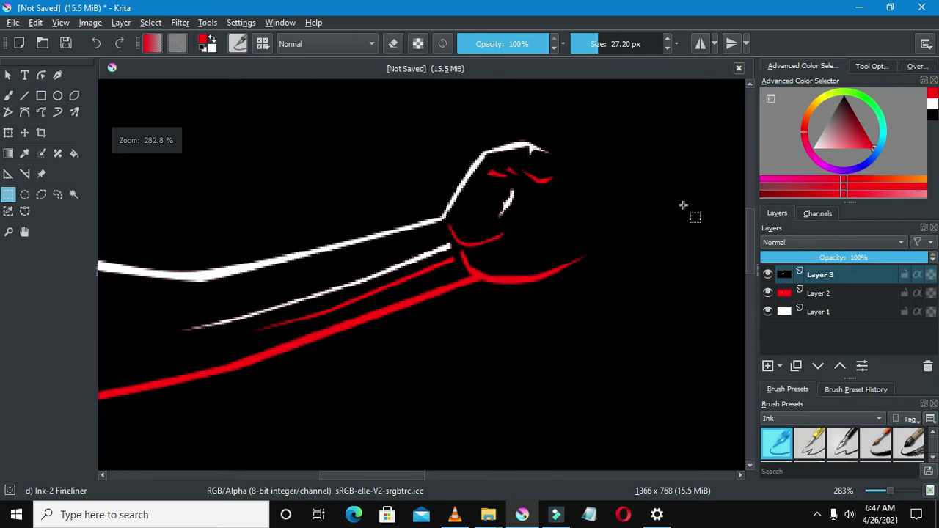
pyautogui.scroll(1, 564, 144)
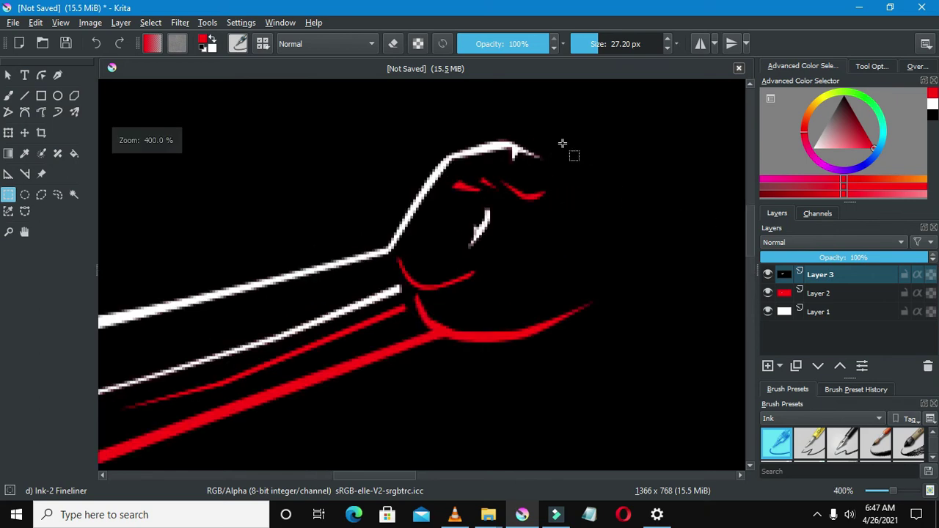
pyautogui.scroll(2, 536, 147)
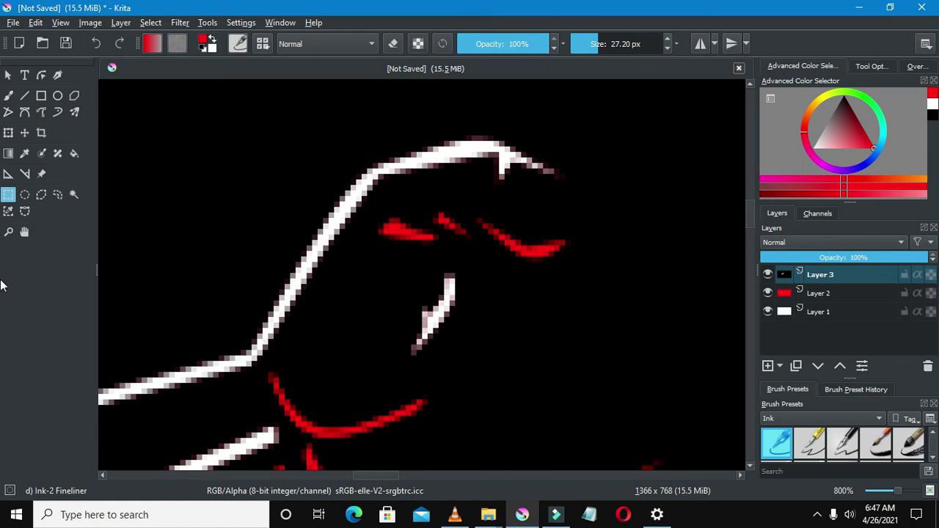
pyautogui.click(24, 211)
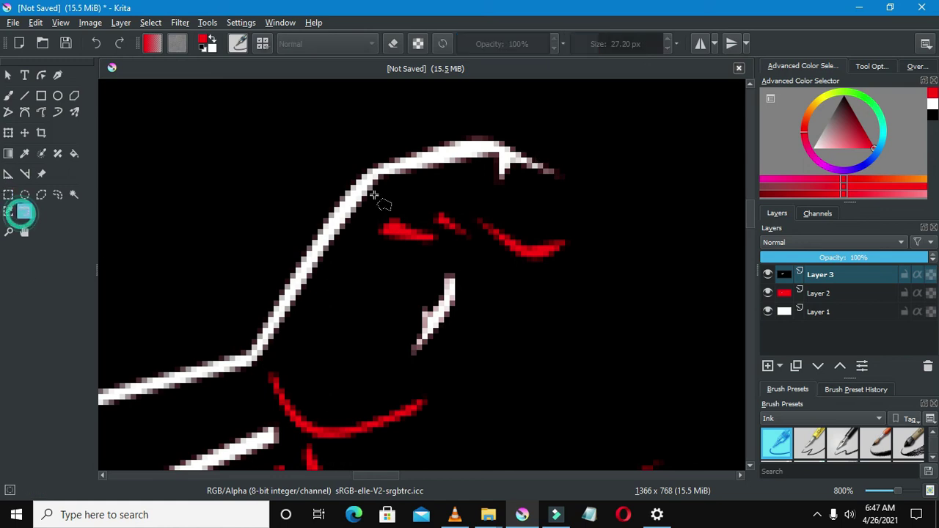
pyautogui.click(530, 146)
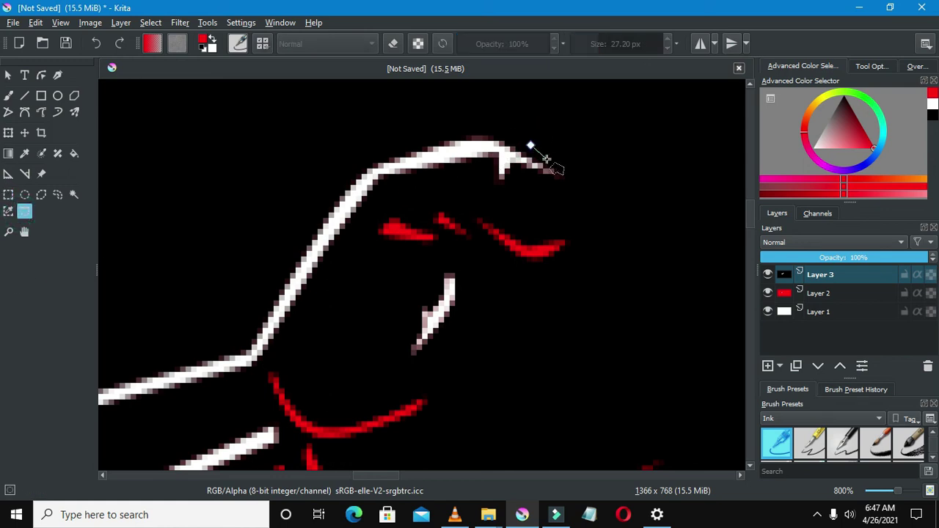
pyautogui.click(552, 160)
pyautogui.click(574, 156)
pyautogui.click(563, 170)
pyautogui.click(578, 160)
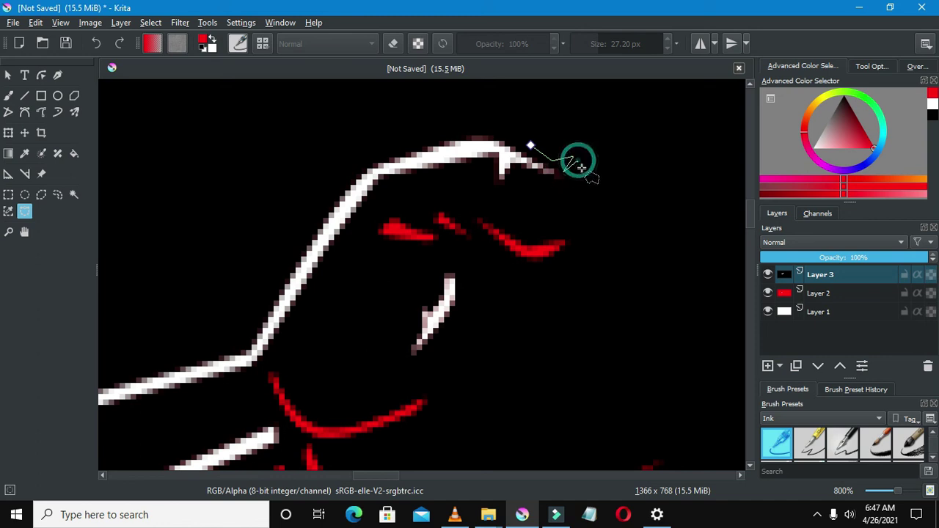
pyautogui.click(590, 185)
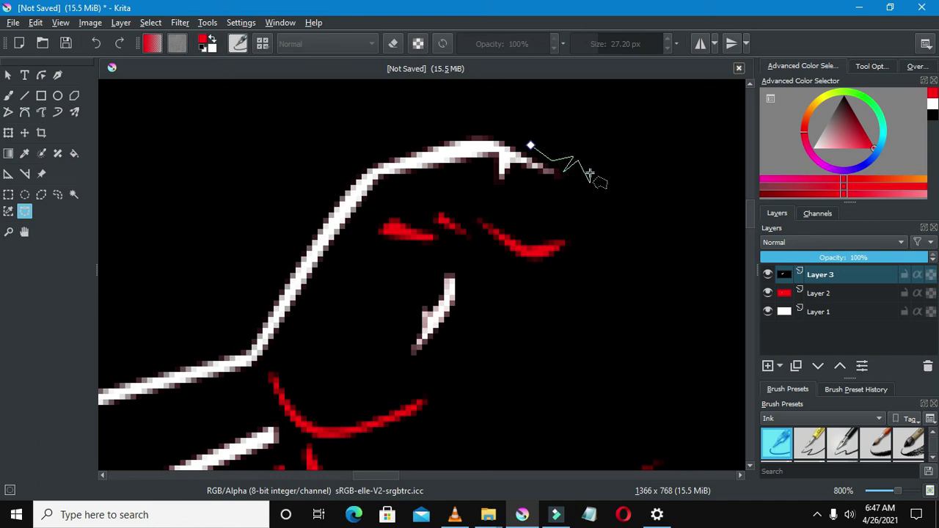
pyautogui.click(586, 169)
pyautogui.click(596, 187)
# Close the Bezier selection beside the hand's white top line with a rounded outer edge arching back to its start point
pyautogui.click(610, 163)
pyautogui.click(589, 140)
pyautogui.click(562, 136)
pyautogui.click(532, 144)
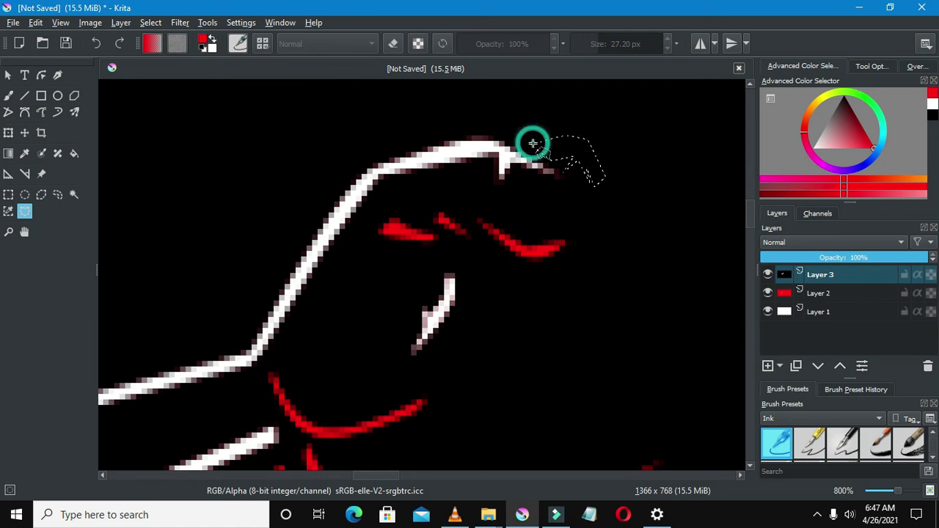
# Cut the selected knuckle shape beside the hand's top line out of Layer 3 and delete the cut piece to expose red
pyautogui.click(14, 194)
pyautogui.rightClick(423, 110)
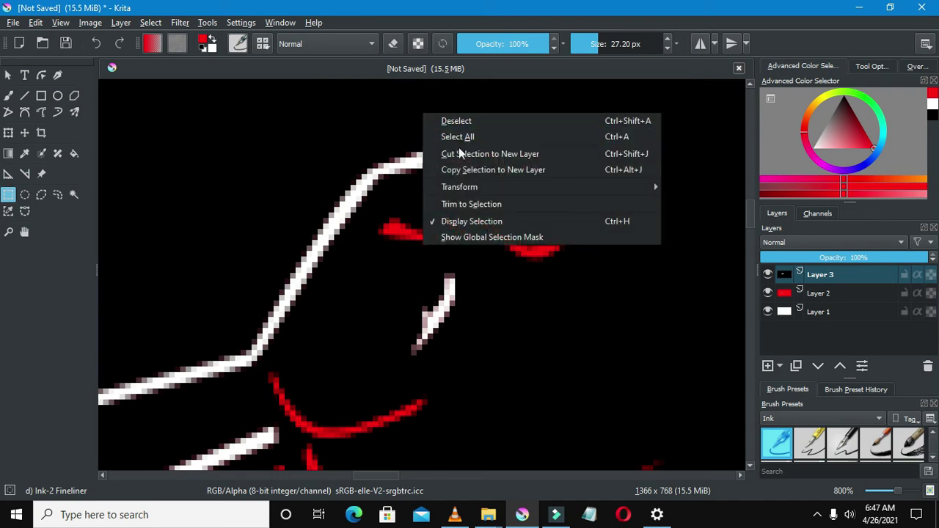
pyautogui.click(460, 150)
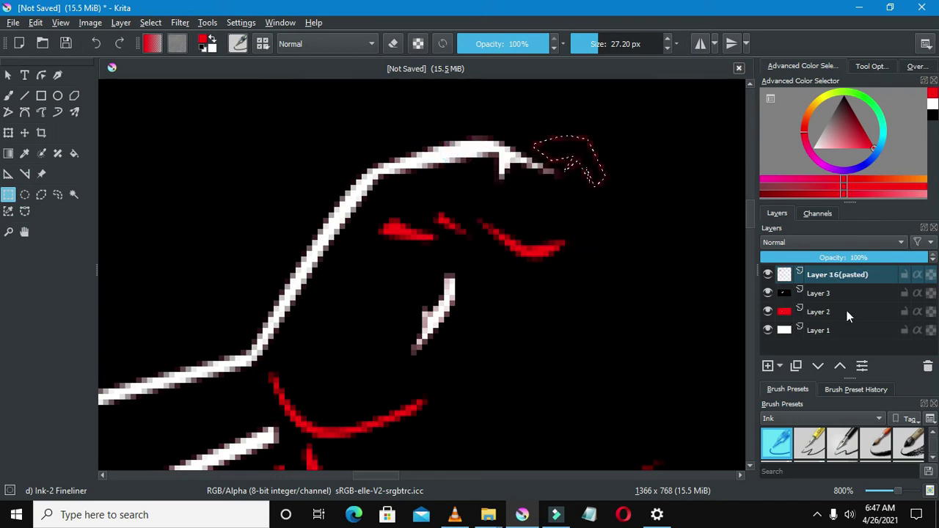
pyautogui.click(928, 365)
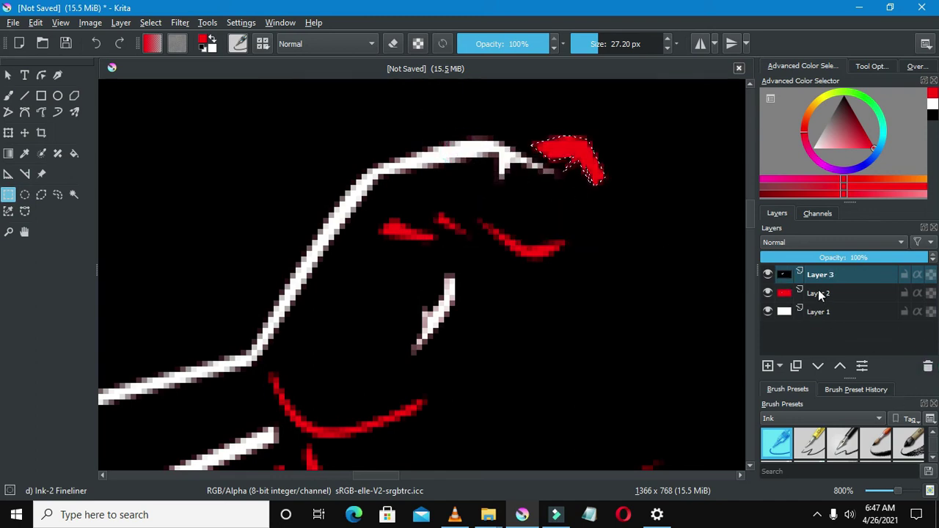
# Cut the same knuckle selection out of Layer 2 and delete the cut piece so the shape becomes white
pyautogui.click(820, 294)
pyautogui.rightClick(567, 187)
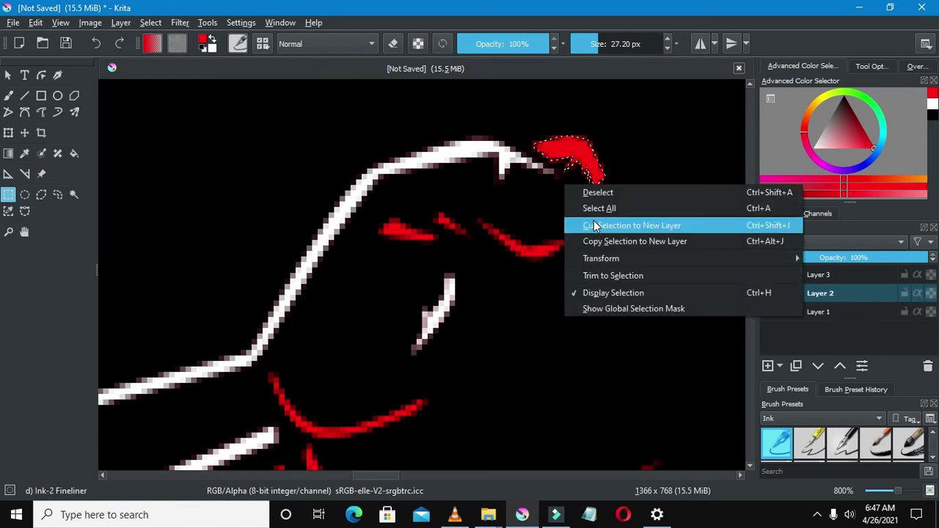
pyautogui.click(596, 225)
pyautogui.click(929, 367)
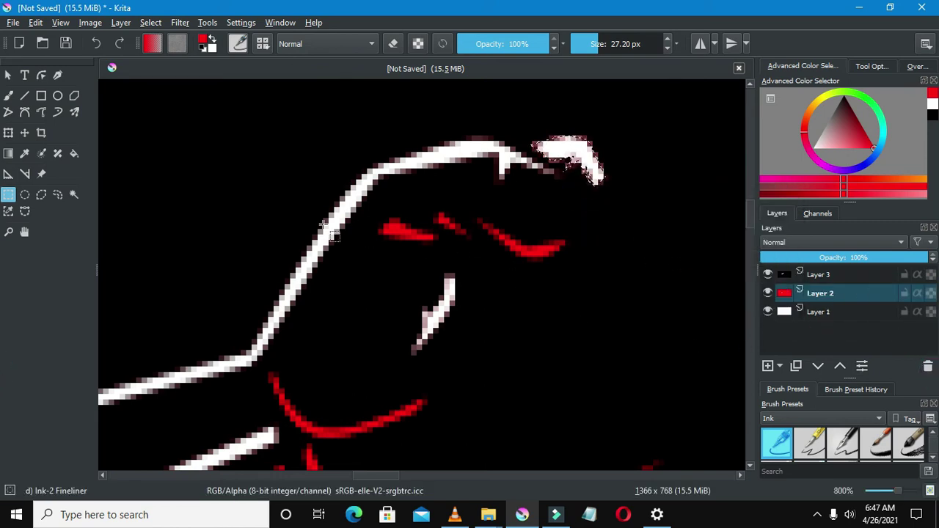
# Outline a Bezier selection below the white knuckle shape, with a rounded outer edge and a jagged lower edge running back toward the palm
pyautogui.click(24, 212)
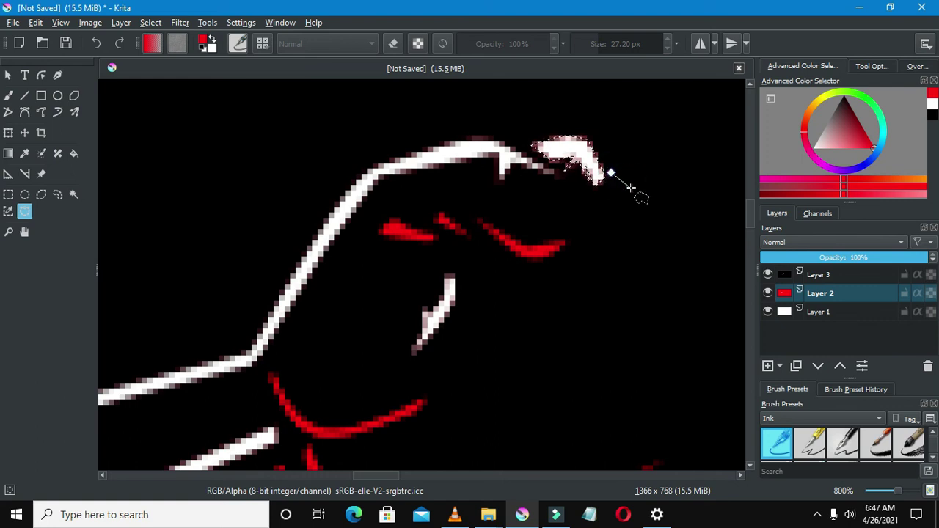
pyautogui.click(629, 185)
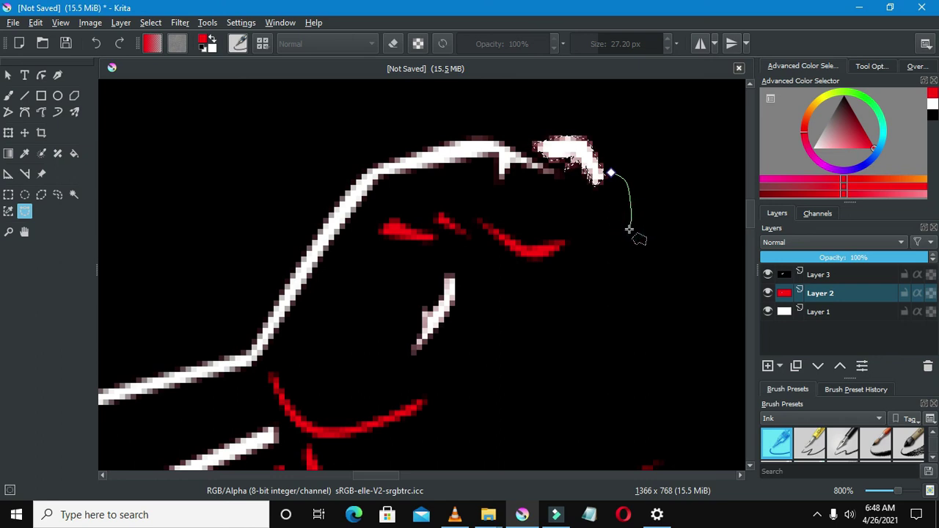
pyautogui.moveTo(629, 224)
pyautogui.mouseDown()
pyautogui.moveTo(621, 202)
pyautogui.moveTo(623, 211)
pyautogui.mouseUp()
pyautogui.click(624, 227)
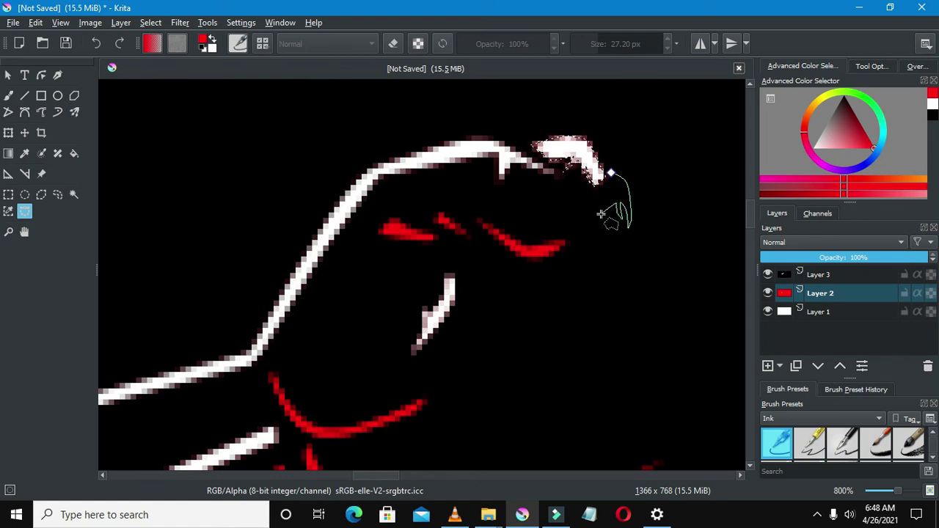
pyautogui.click(591, 216)
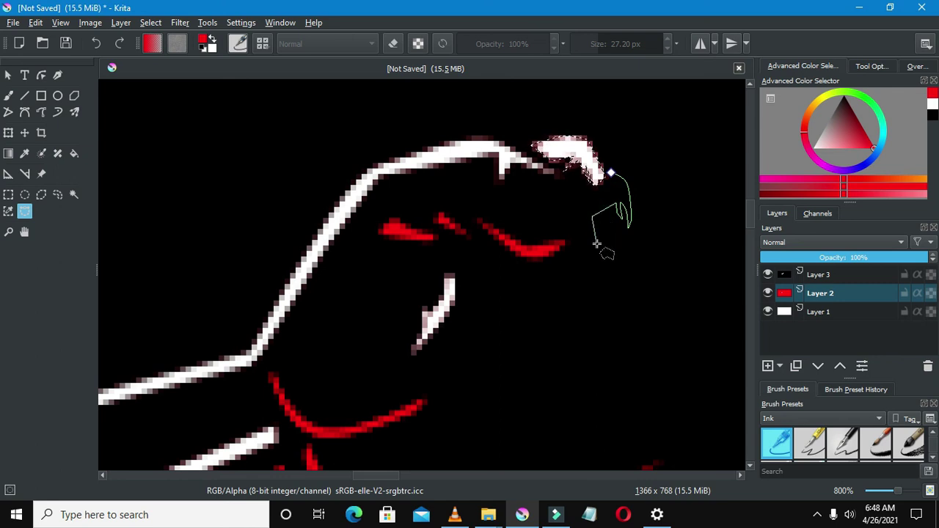
pyautogui.click(595, 243)
pyautogui.click(566, 235)
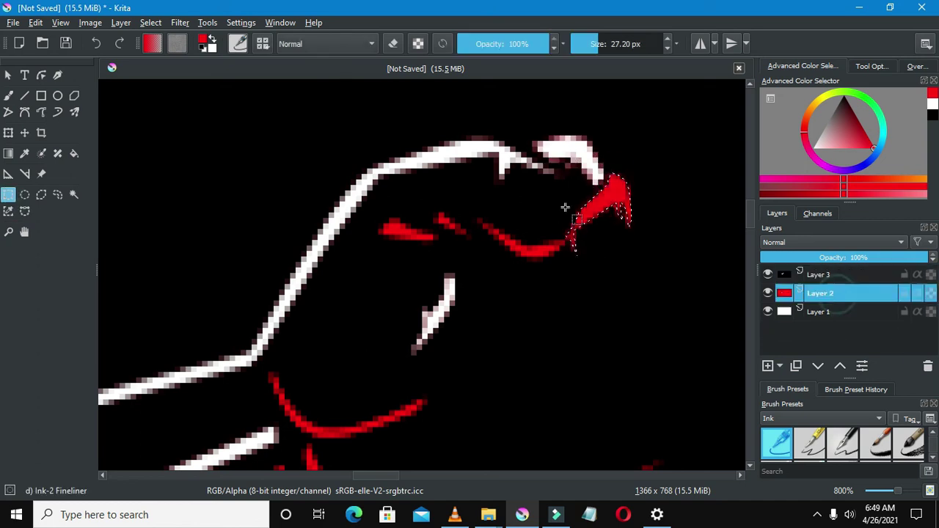
# Select the next tapered finger line below with a Bezier outline and cut it through Layers 3 and 2 to white
pyautogui.scroll(-2, 365, 126)
pyautogui.click(365, 126)
pyautogui.scroll(2, 308, 180)
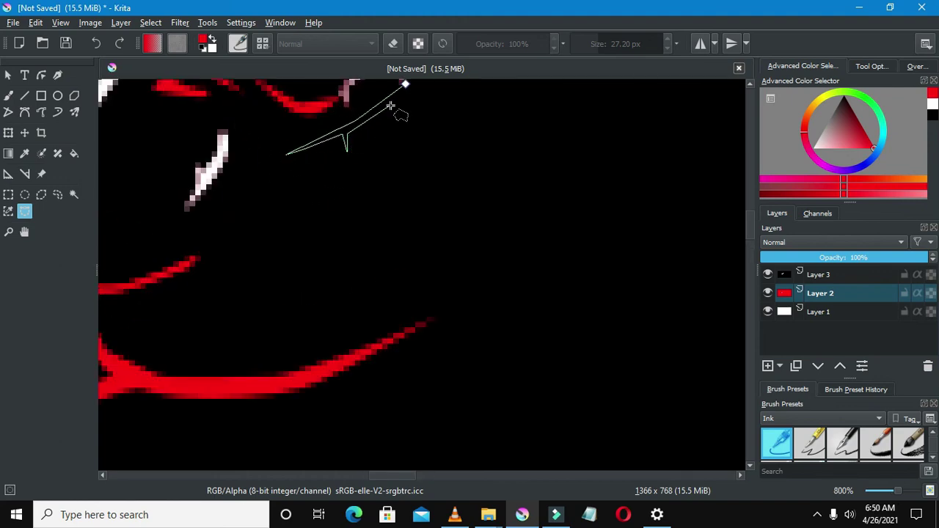
pyautogui.scroll(2, 264, 235)
pyautogui.press('pageup')
pyautogui.scroll(-4, 315, 209)
pyautogui.scroll(2, 267, 294)
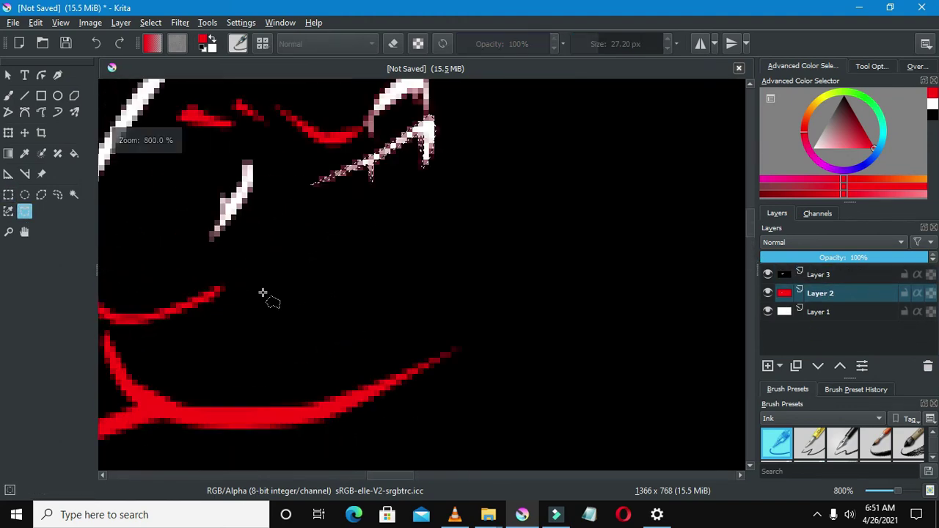
# Outline the two lowest finger shapes with Bezier selections and cut them through Layers 3 and 2 to white
pyautogui.scroll(-3, 286, 293)
pyautogui.scroll(3, 398, 279)
pyautogui.scroll(-1, 509, 258)
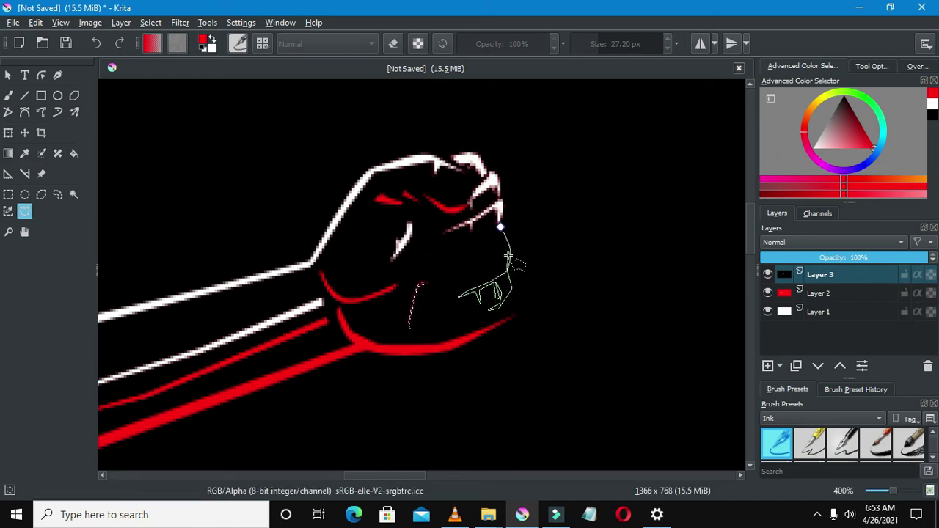
pyautogui.press('Escape')
pyautogui.press('b')
pyautogui.press('pagedown')
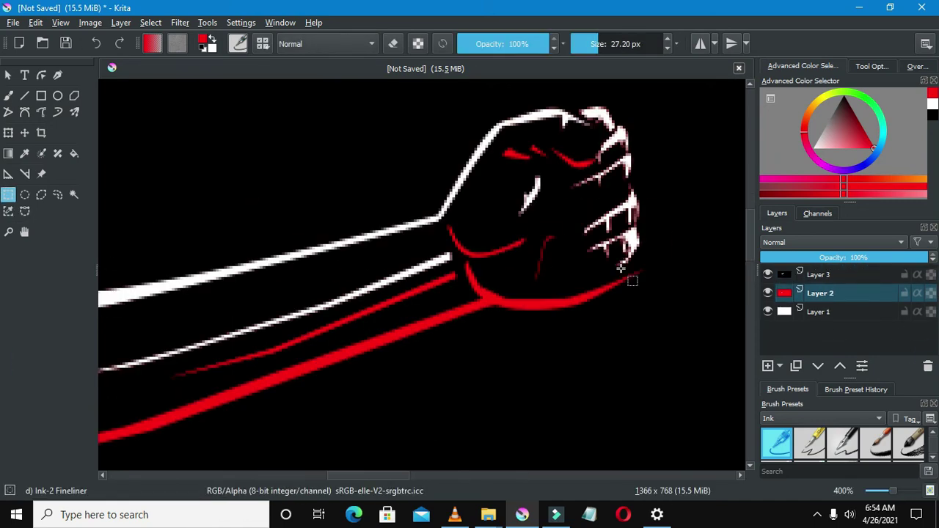
# Select a thin curve on Layer 3 joining the inner ends of the two middle finger lines and cut it to red
pyautogui.press('pageup')
pyautogui.press('d')
pyautogui.click(25, 211)
pyautogui.scroll(-2, 528, 279)
pyautogui.scroll(3, 510, 264)
pyautogui.click(509, 198)
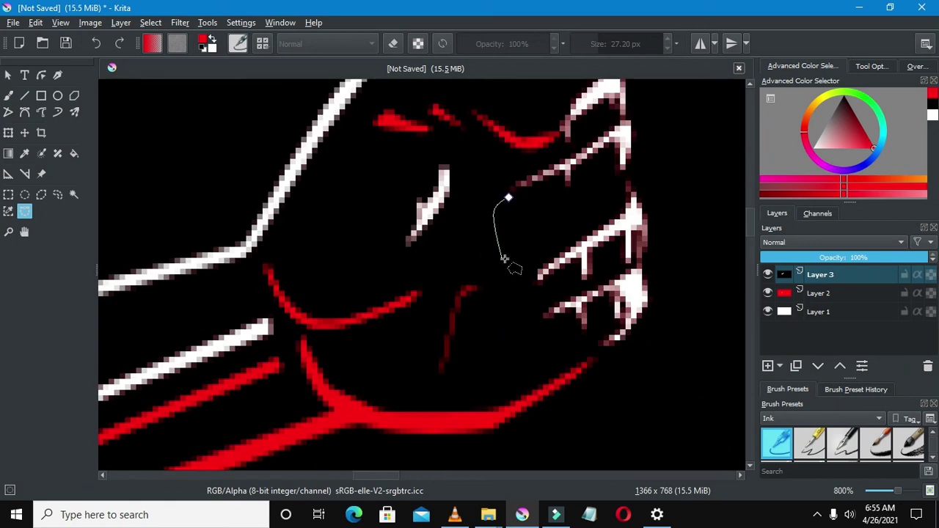
pyautogui.scroll(2, 514, 286)
pyautogui.press('Return')
# Outline two short curves on Layer 3 between the inner ends of the lowest finger lines and cut them to red
pyautogui.scroll(4, 372, 358)
pyautogui.click(514, 273)
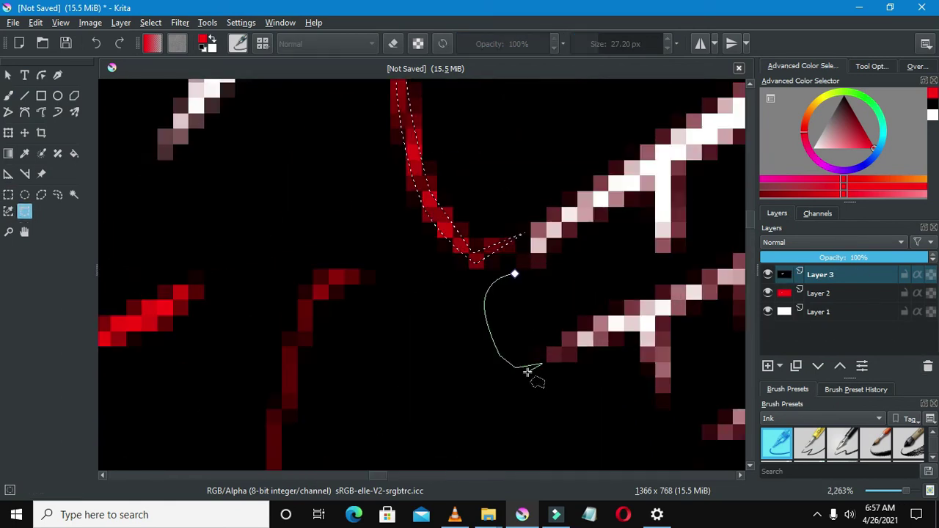
pyautogui.press('Return')
pyautogui.hotkey('ctrl', 'c')
pyautogui.hotkey('ctrl', 'v')
pyautogui.hotkey('ctrl', 'z')
pyautogui.scroll(-6, 593, 286)
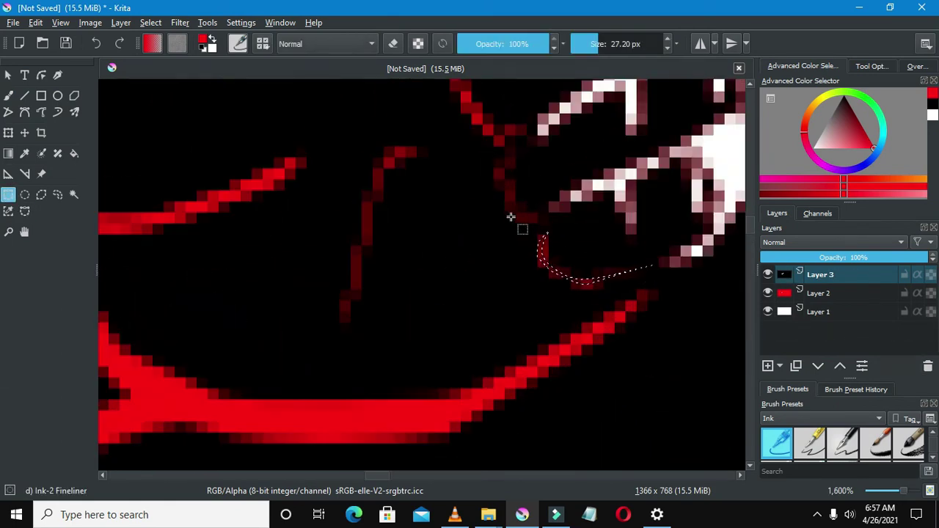
# Clear the selection around the last curve beside the fingers
pyautogui.scroll(-4, 465, 197)
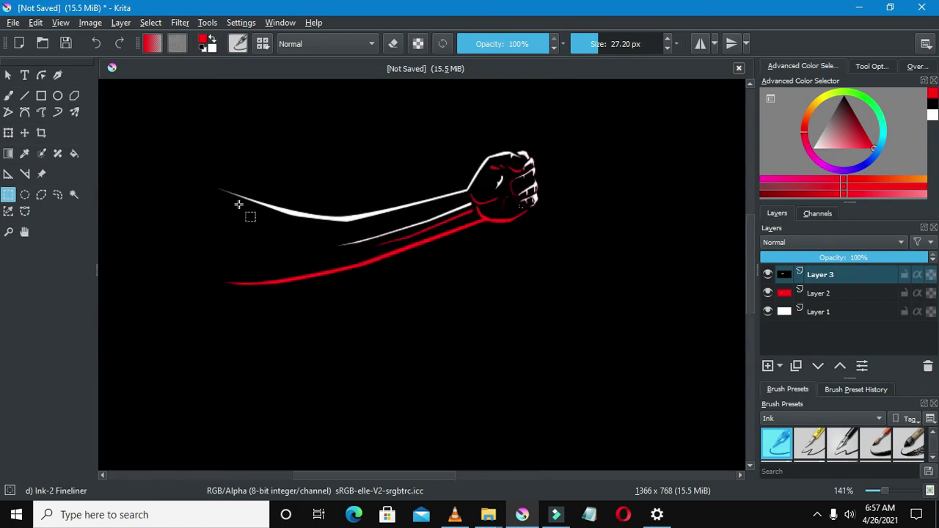
pyautogui.rightClick(267, 221)
pyautogui.click(290, 229)
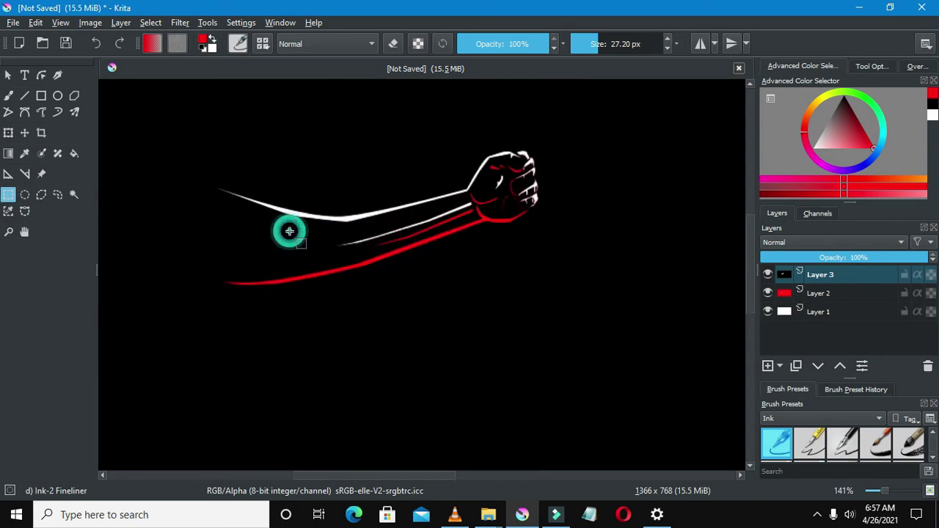
pyautogui.scroll(-1, 289, 229)
pyautogui.scroll(1, 257, 197)
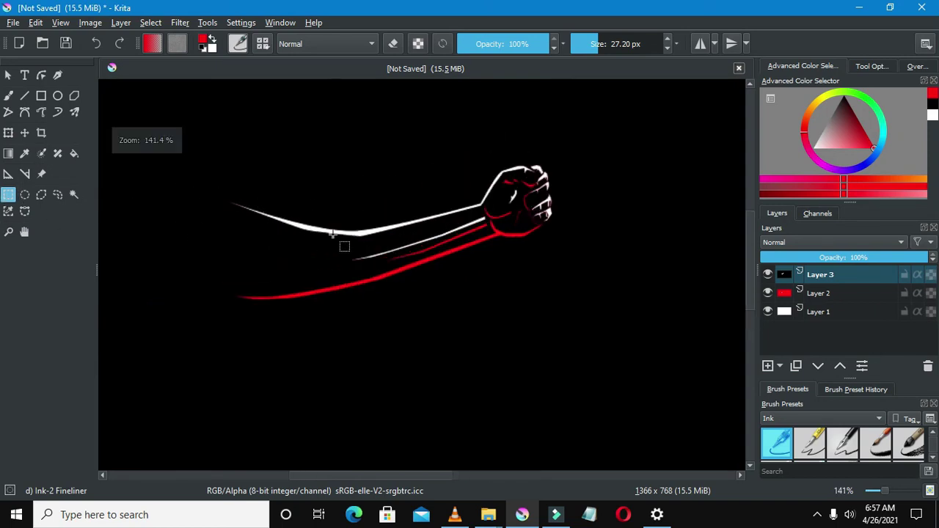
pyautogui.moveTo(433, 479); pyautogui.dragTo(413, 478)
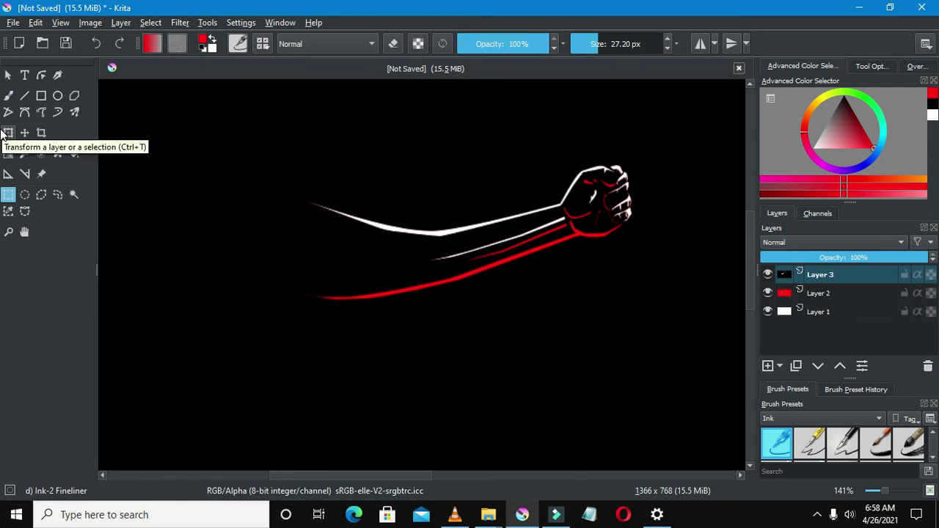
# Save the drawing in the ACE VID designs folder as a PNG image named RED ARM, keeping the default export options
pyautogui.click(12, 23)
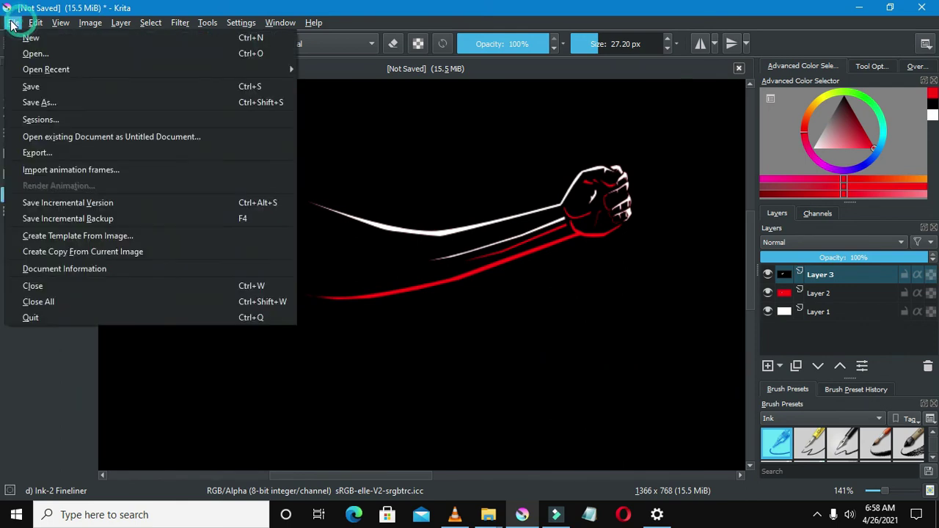
pyautogui.click(32, 103)
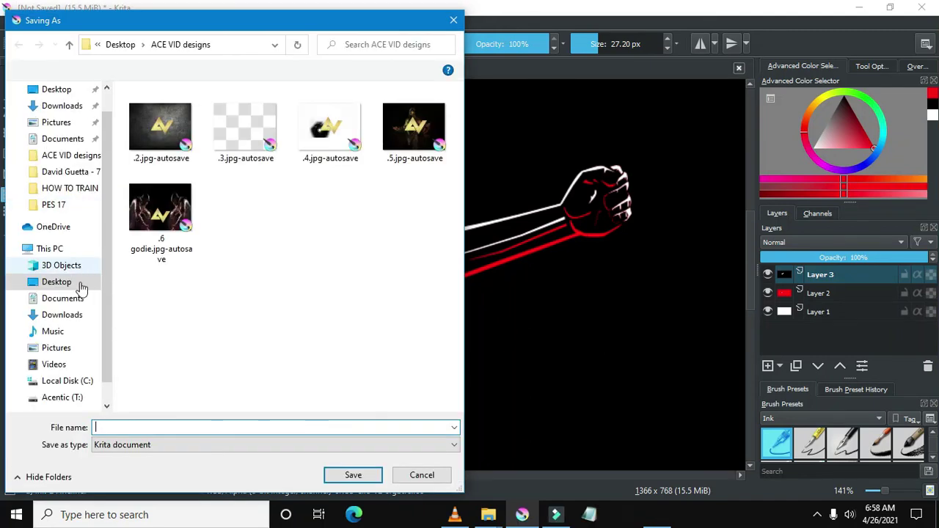
pyautogui.click(208, 429)
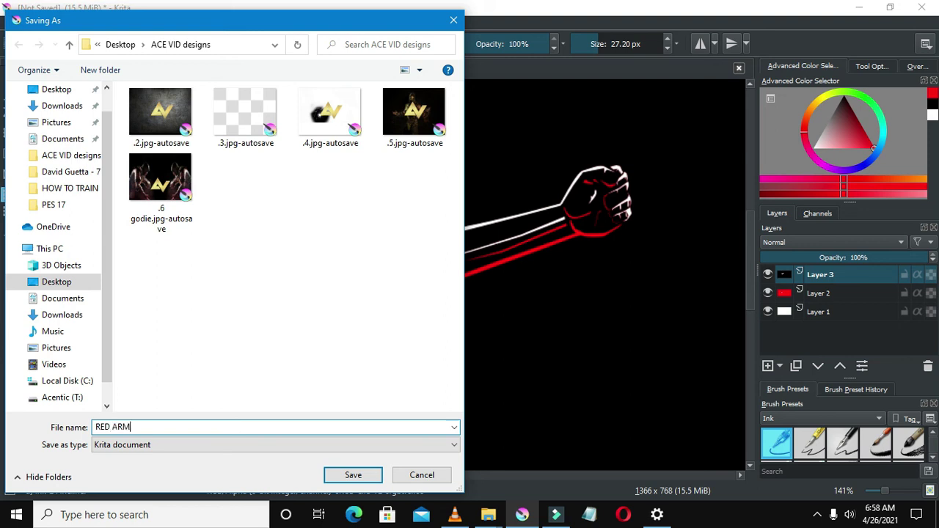
pyautogui.click(189, 446)
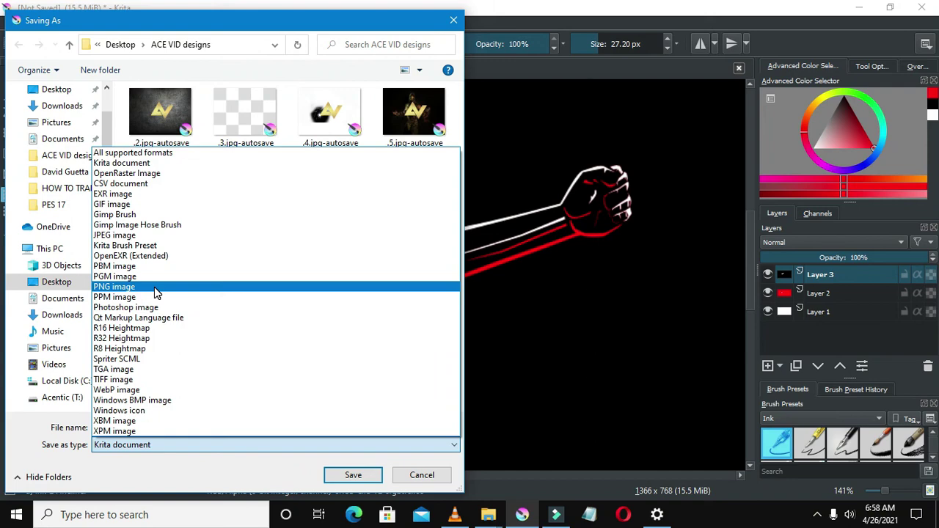
pyautogui.click(154, 287)
pyautogui.click(349, 474)
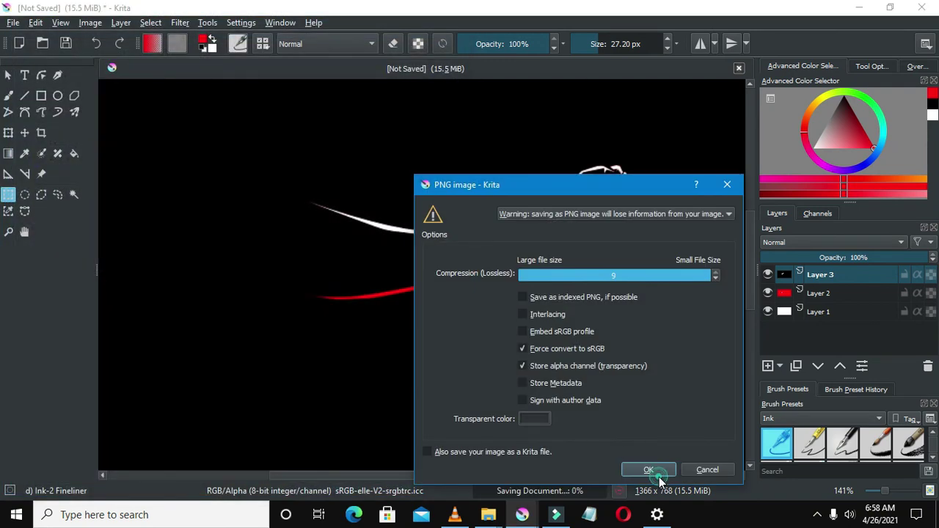
pyautogui.click(654, 472)
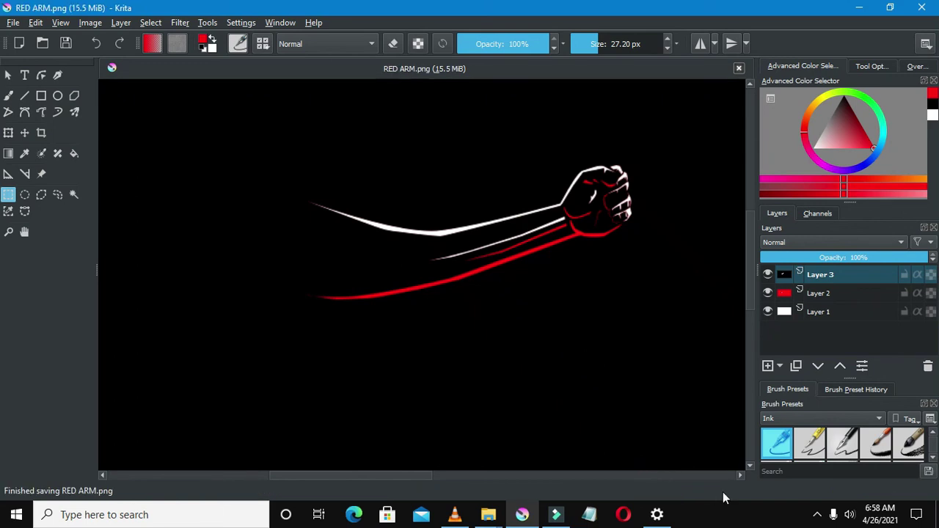
pyautogui.click(817, 514)
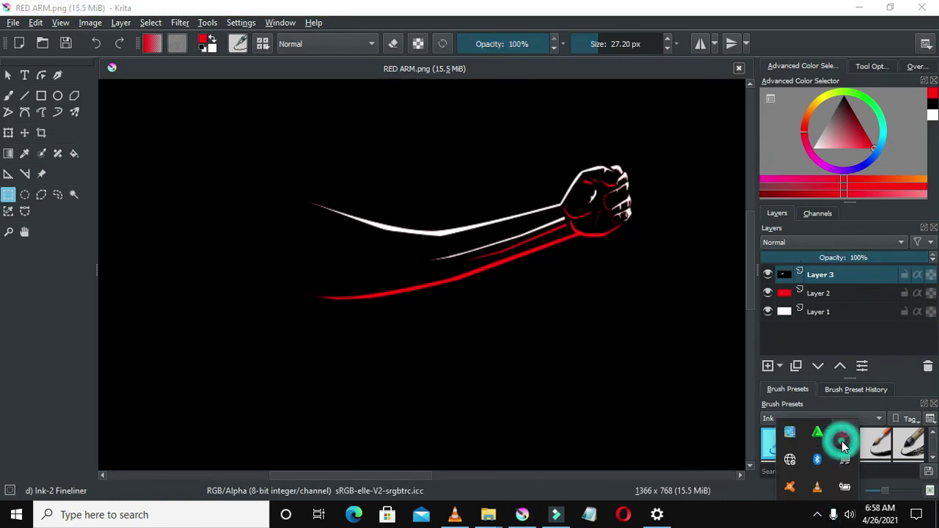
pyautogui.click(842, 442)
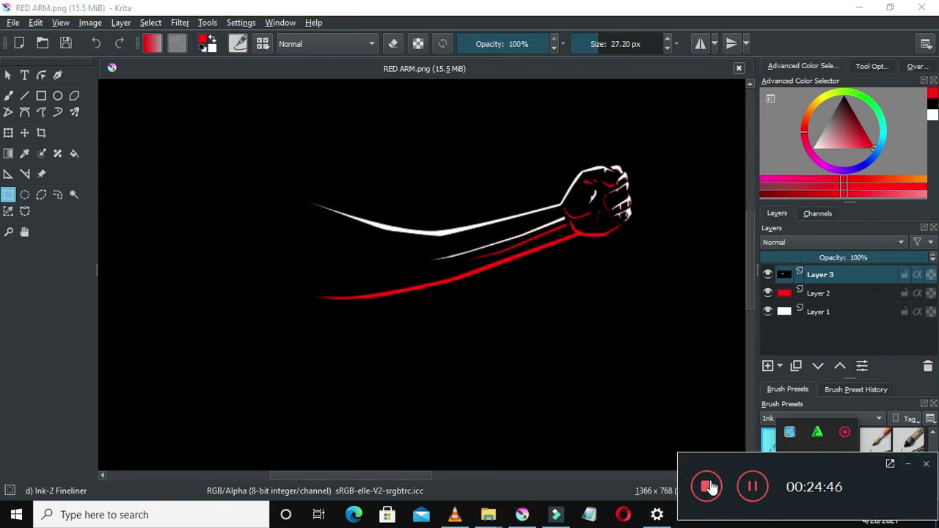